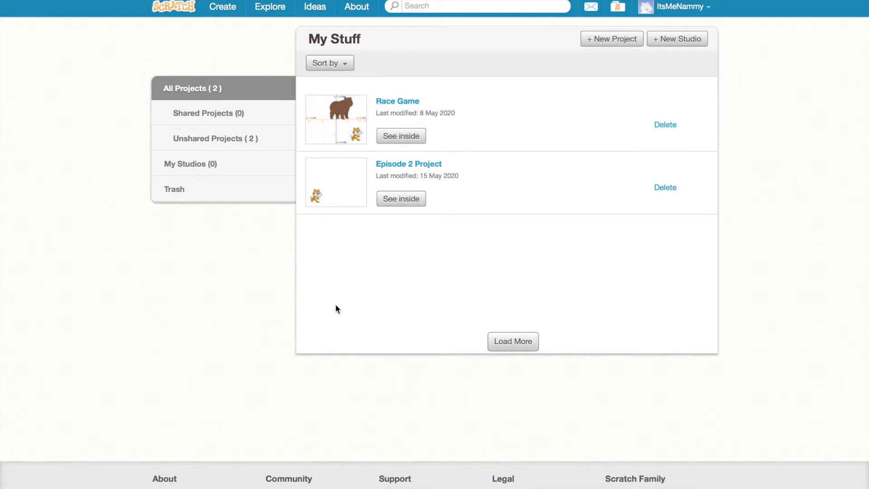
- Open the Race Game project page, read its sharing notice, and start the project
{"action": "left_click", "coordinate": [377, 102]}
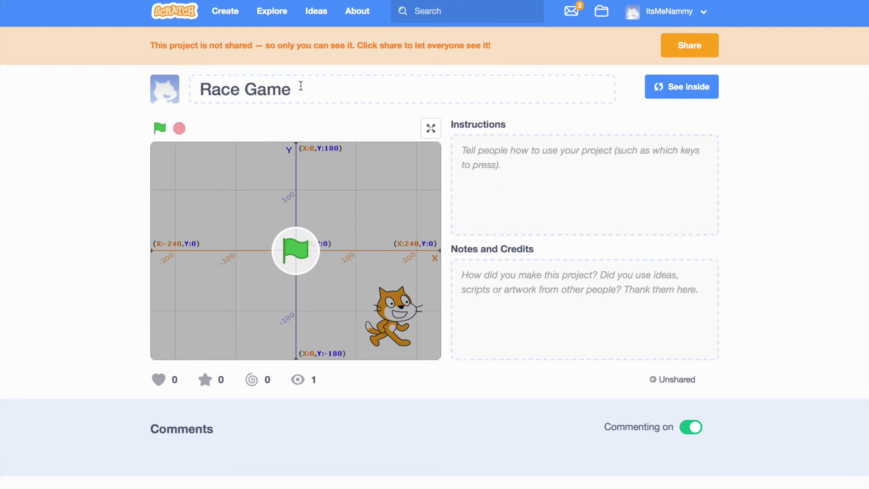
{"action": "left_click_drag", "start_coordinate": [151, 44], "coordinate": [517, 41]}
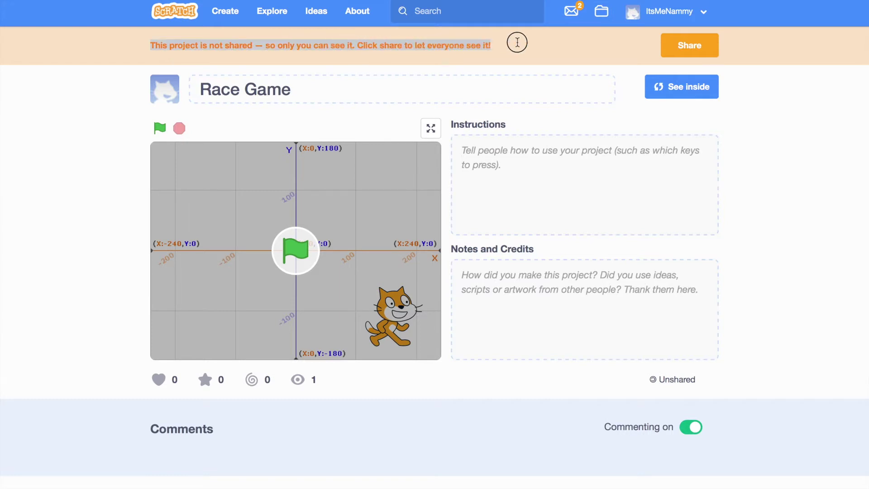
{"action": "left_click", "coordinate": [13, 228]}
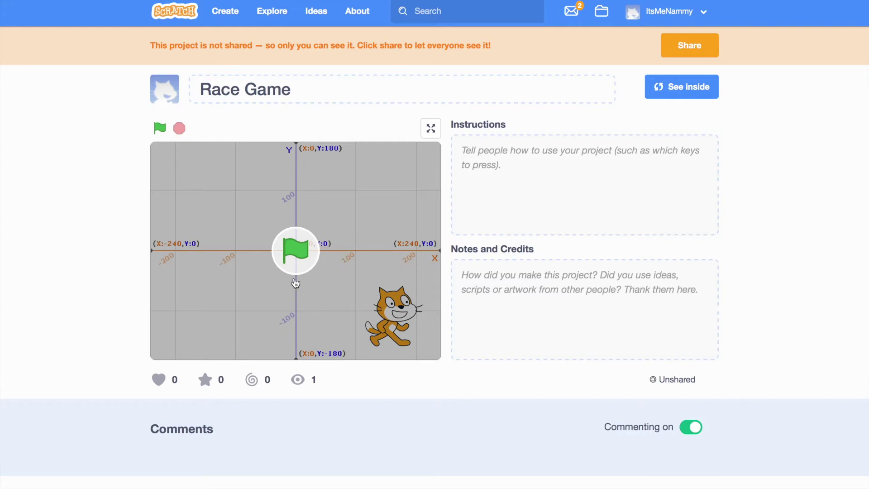
{"action": "left_click", "coordinate": [314, 266]}
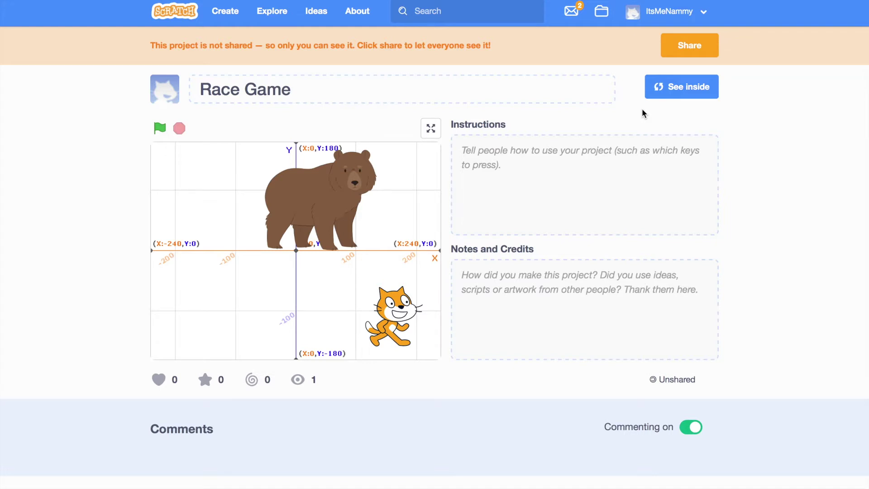
- Return to My Stuff, view the Episode 2 Project page, and go back to the project list
{"action": "left_click", "coordinate": [660, 17]}
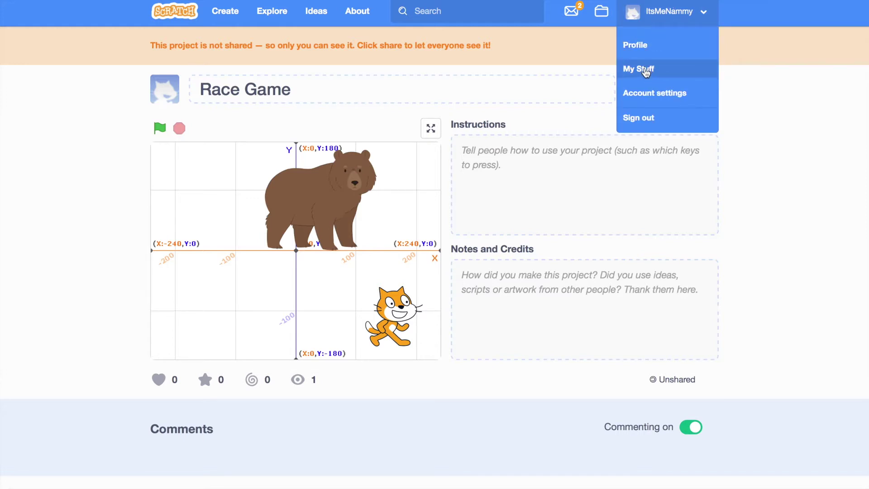
{"action": "left_click", "coordinate": [646, 73]}
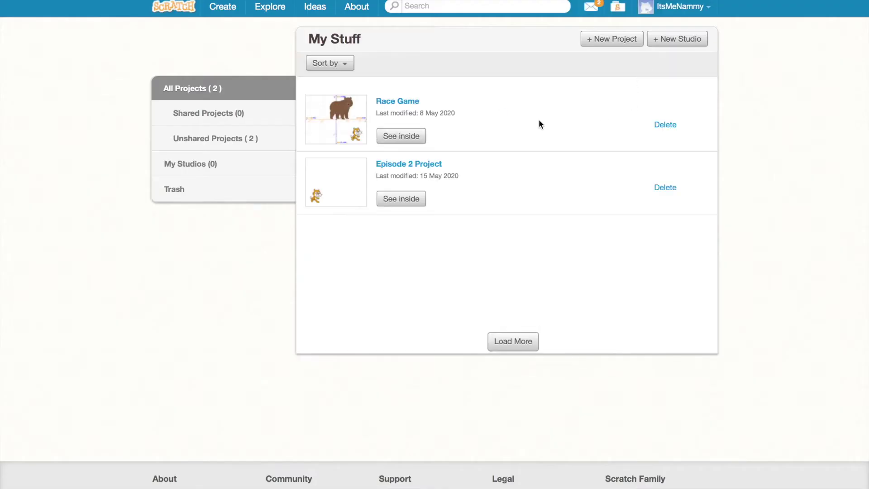
{"action": "left_click", "coordinate": [427, 168]}
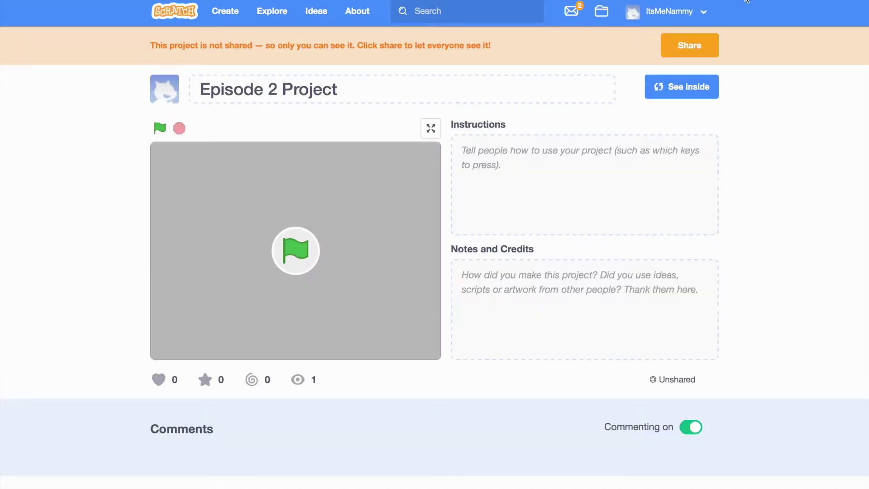
{"action": "left_click", "coordinate": [688, 13]}
{"action": "left_click", "coordinate": [653, 71]}
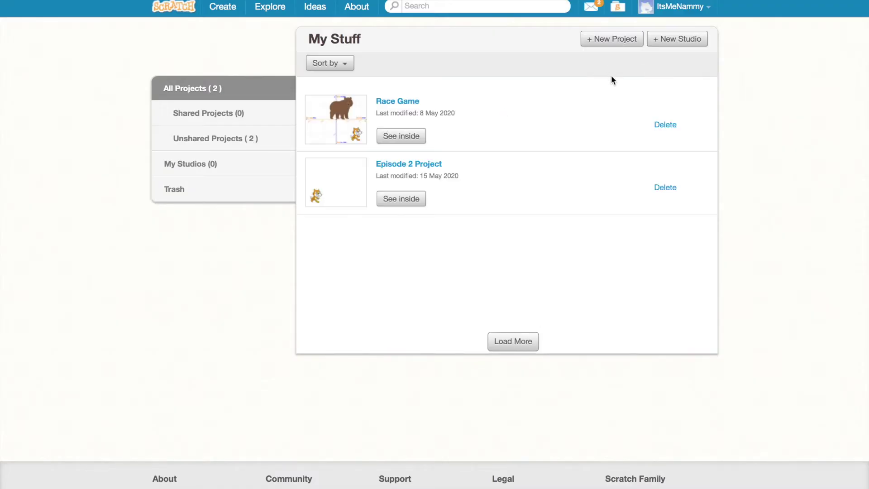
- Open Episode 2 Project in the editor and look through its Looks, Sound, Events and Control blocks
{"action": "left_click", "coordinate": [417, 166]}
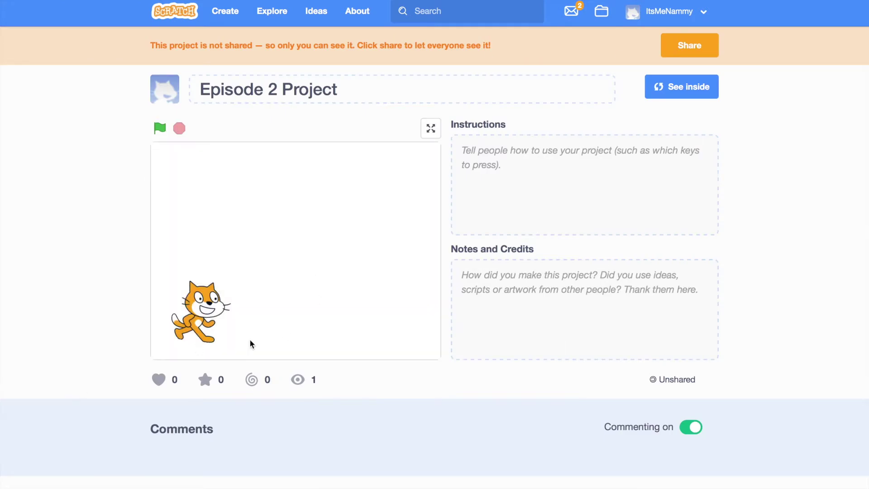
{"action": "left_click", "coordinate": [669, 94]}
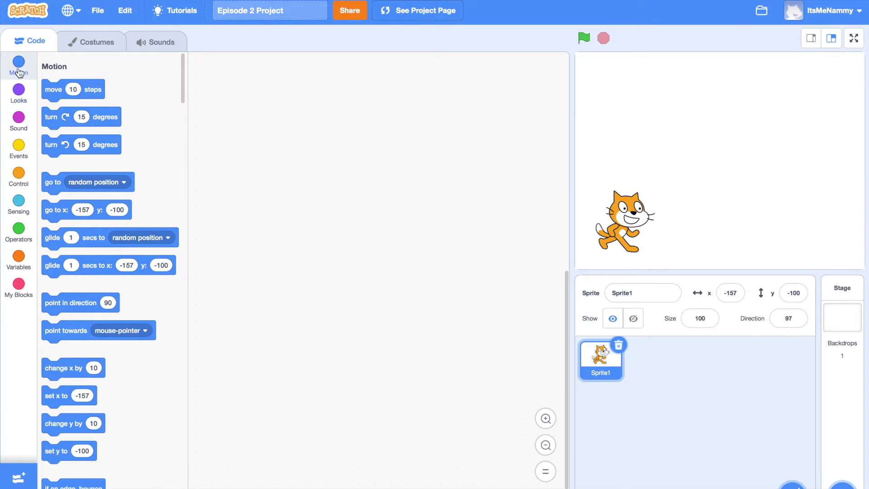
{"action": "left_click", "coordinate": [27, 100]}
{"action": "left_click", "coordinate": [27, 130]}
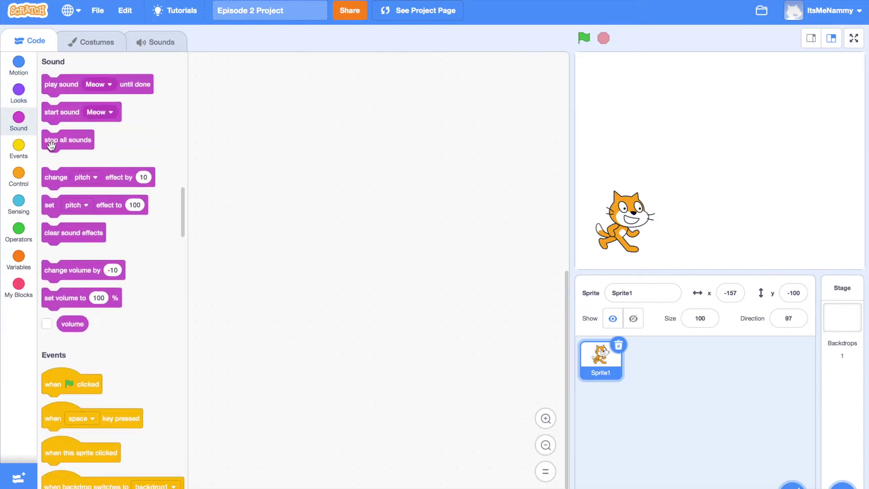
{"action": "left_click", "coordinate": [20, 151]}
{"action": "left_click", "coordinate": [27, 175]}
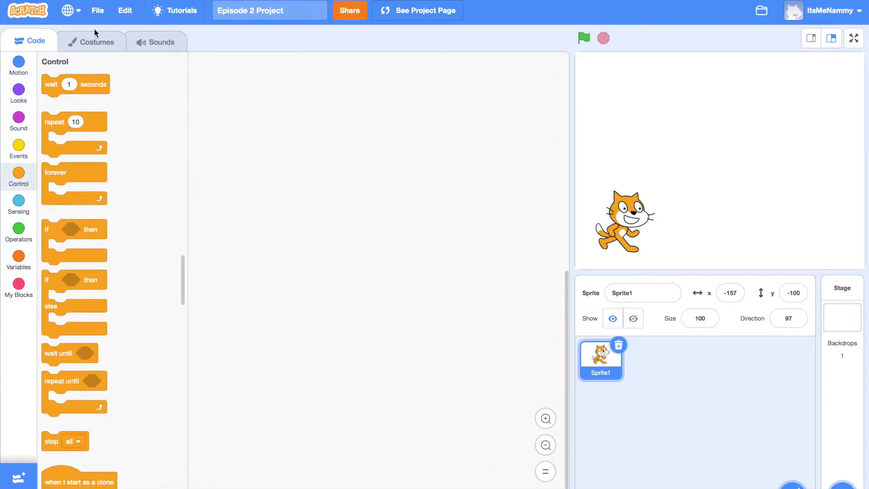
- Leave the editor for the Episode 2 Project page and return to the My Stuff project list
{"action": "left_click", "coordinate": [401, 17]}
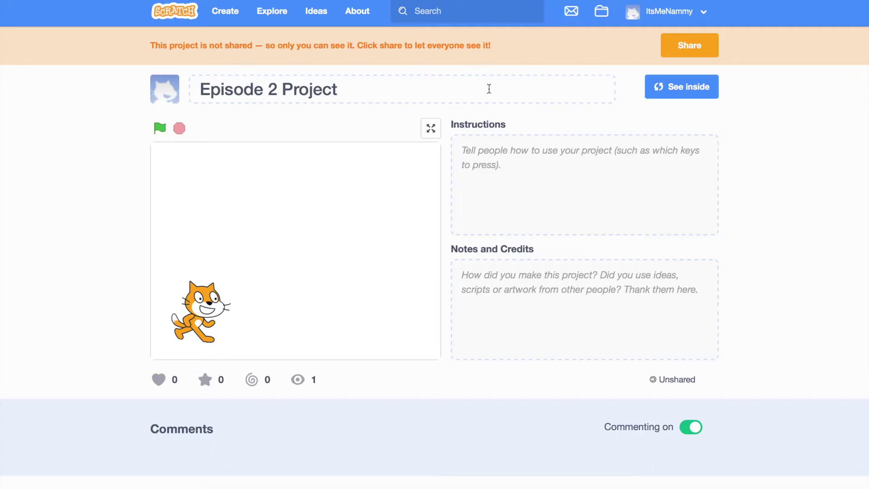
{"action": "left_click", "coordinate": [668, 23]}
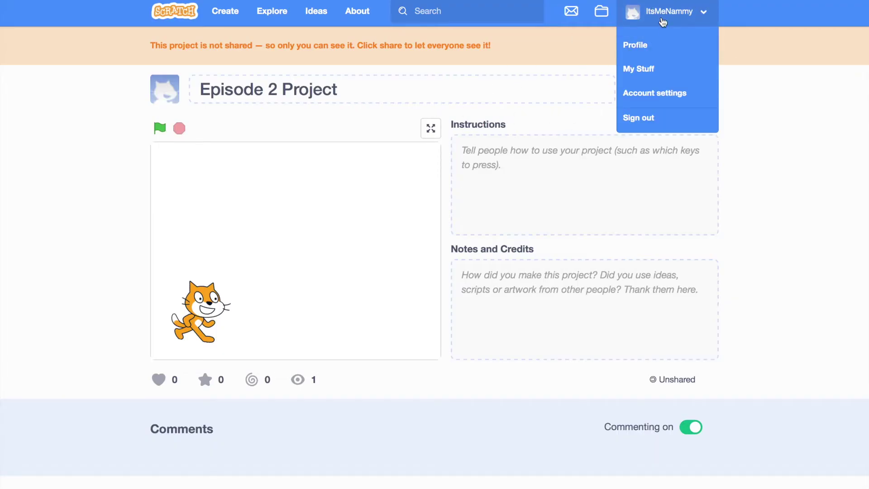
{"action": "left_click", "coordinate": [653, 70]}
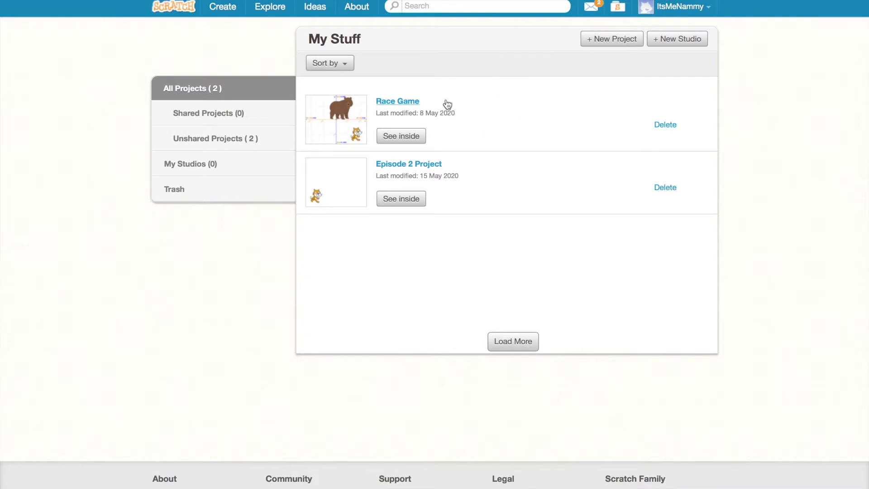
{"action": "scroll", "coordinate": [500, 94], "scroll_direction": "down", "scroll_amount": 1}
{"action": "scroll", "coordinate": [543, 70], "scroll_direction": "up", "scroll_amount": 1}
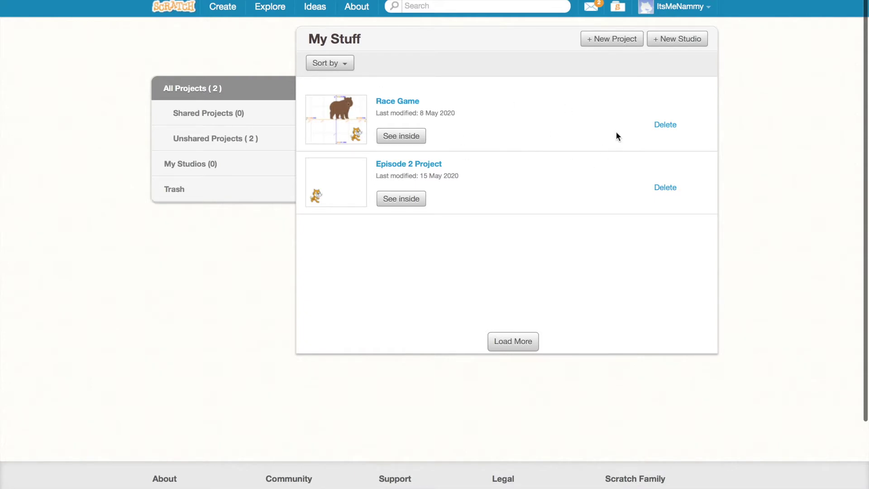
- Open the account's profile in a new browser tab and look through its sections from the bio to the comments
{"action": "left_click", "coordinate": [674, 10]}
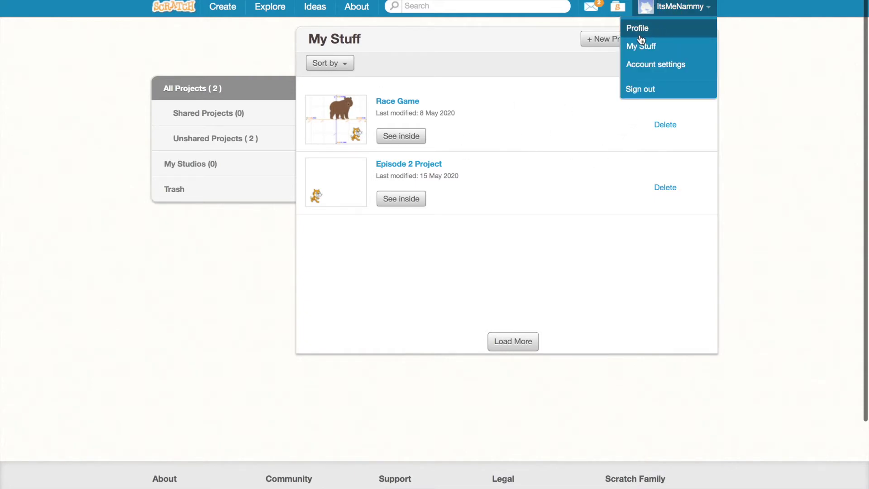
{"action": "right_click", "coordinate": [651, 30]}
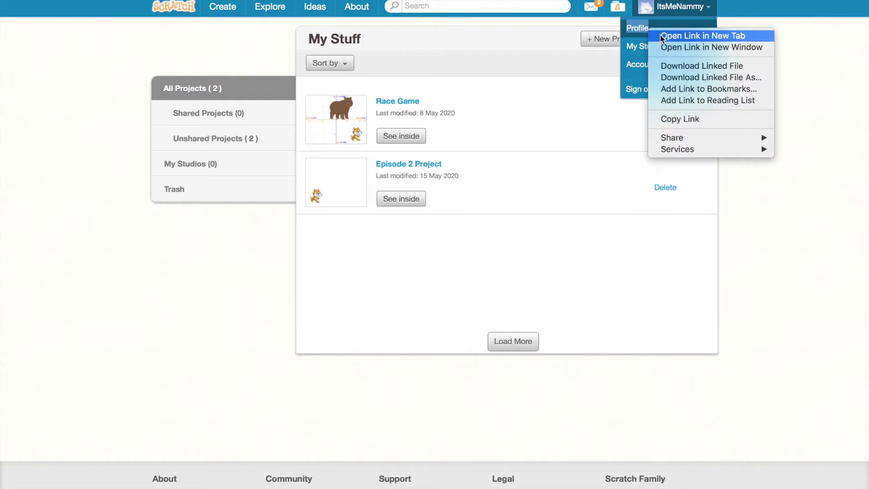
{"action": "left_click", "coordinate": [688, 35]}
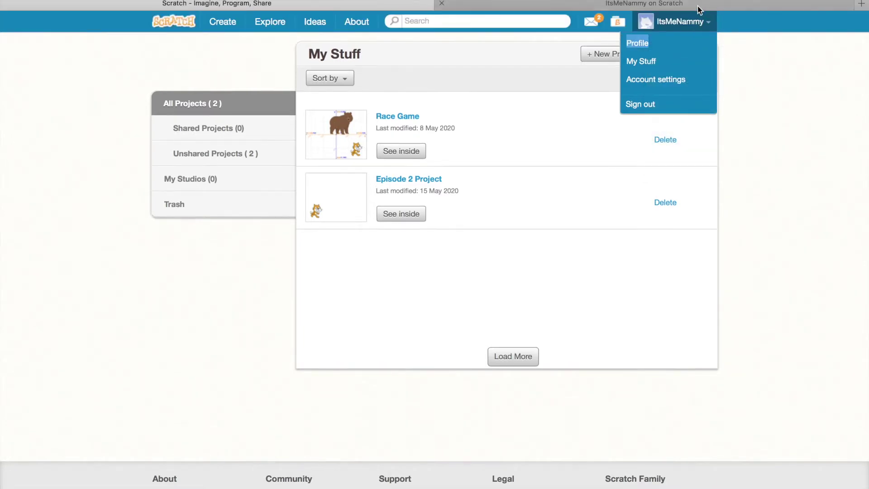
{"action": "left_click", "coordinate": [697, 6]}
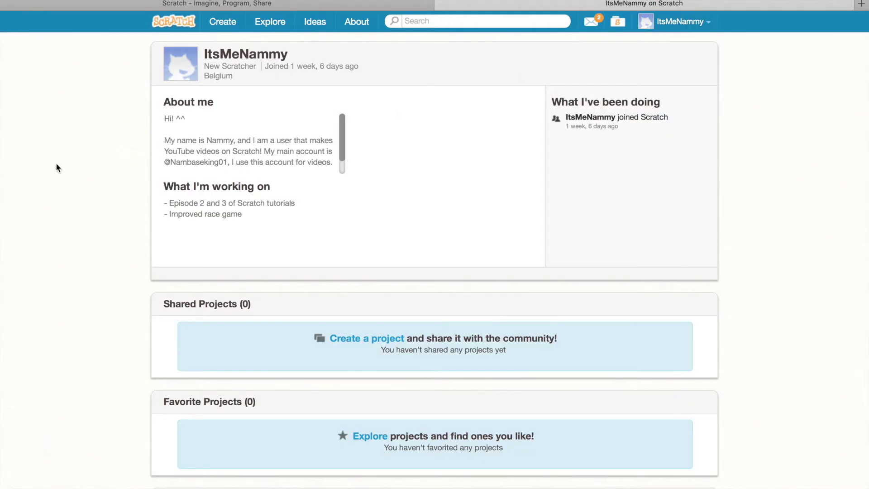
{"action": "scroll", "coordinate": [450, 246], "scroll_direction": "down", "scroll_amount": 9}
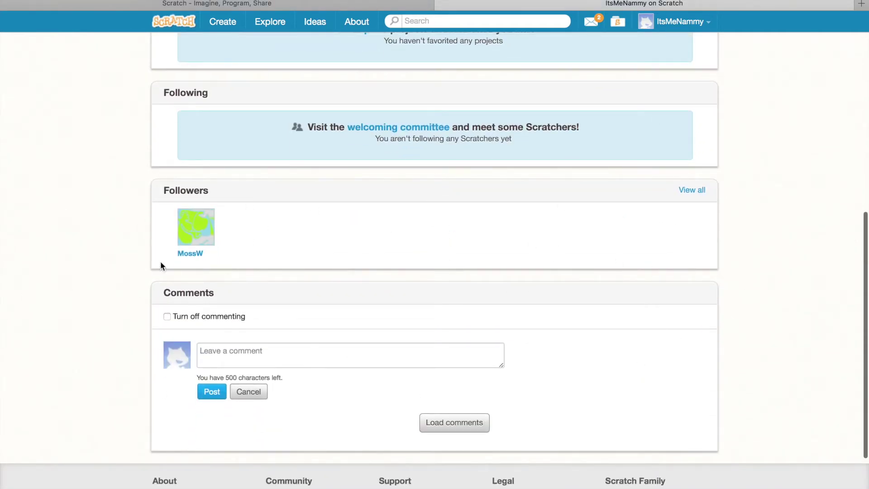
{"action": "scroll", "coordinate": [403, 236], "scroll_direction": "up", "scroll_amount": 9}
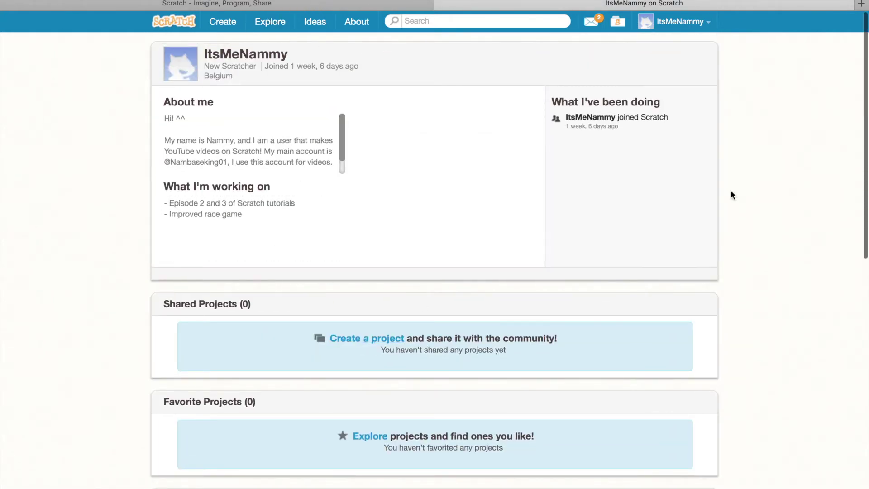
- Return to My Stuff, closing the profile tab and the open account menu
{"action": "left_click", "coordinate": [231, 4]}
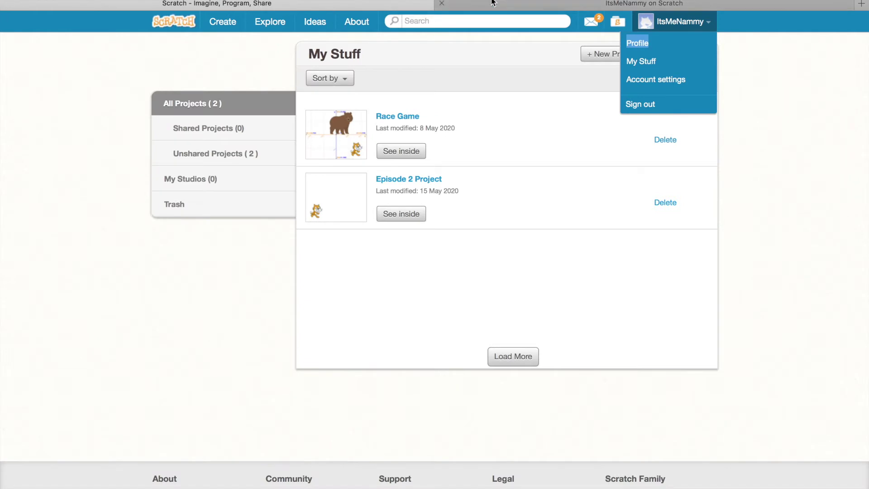
{"action": "left_click", "coordinate": [443, 4]}
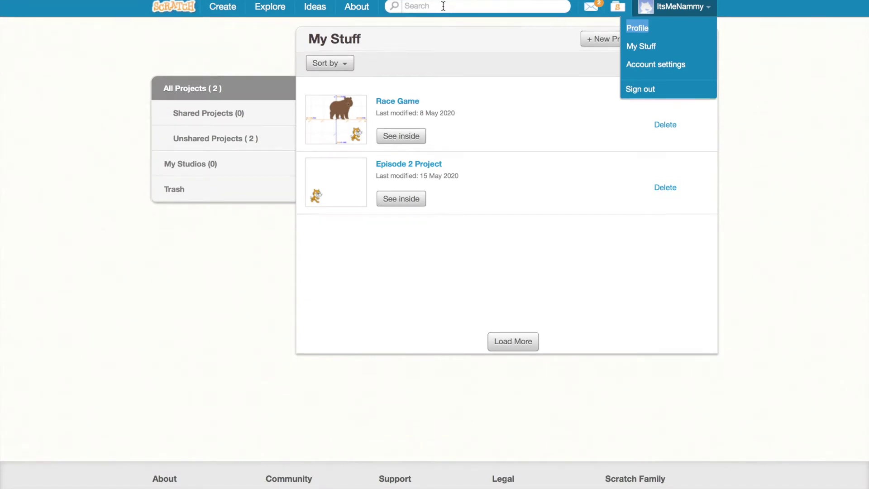
{"action": "left_click", "coordinate": [708, 7]}
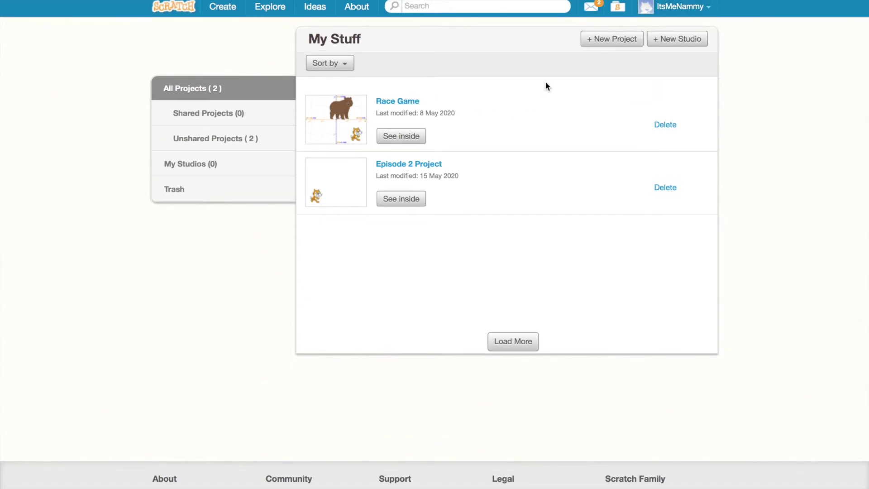
- Open the account's messages and read the two unread comment notifications
{"action": "left_click", "coordinate": [590, 13]}
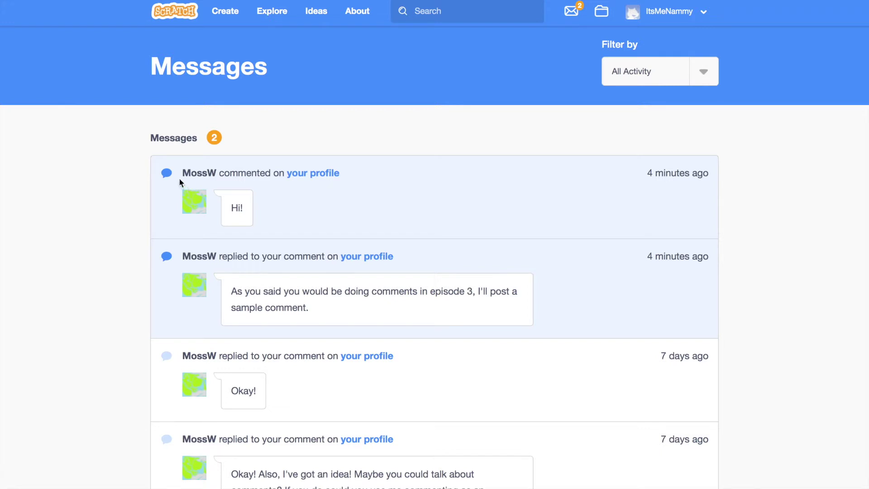
{"action": "left_click_drag", "start_coordinate": [181, 175], "coordinate": [214, 171]}
{"action": "left_click_drag", "start_coordinate": [221, 176], "coordinate": [383, 197]}
{"action": "left_click", "coordinate": [383, 197]}
{"action": "left_click_drag", "start_coordinate": [229, 208], "coordinate": [242, 206]}
{"action": "left_click", "coordinate": [306, 192]}
{"action": "left_click_drag", "start_coordinate": [235, 293], "coordinate": [417, 312]}
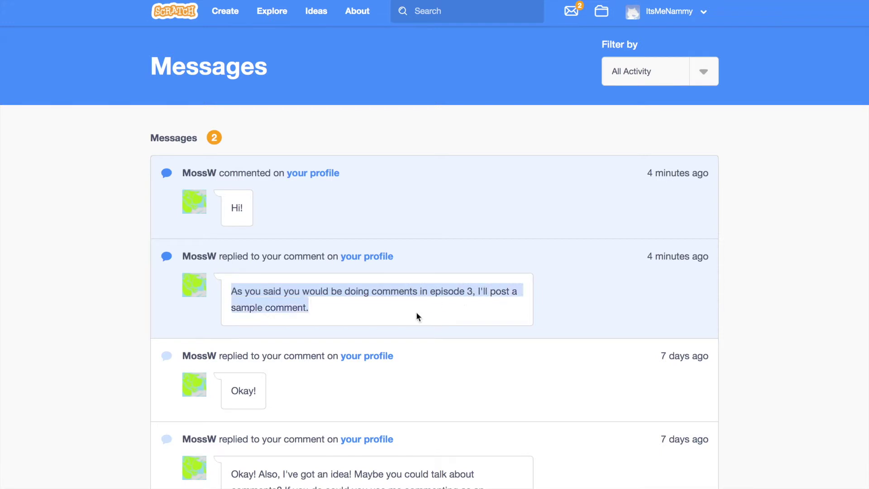
{"action": "left_click", "coordinate": [455, 330]}
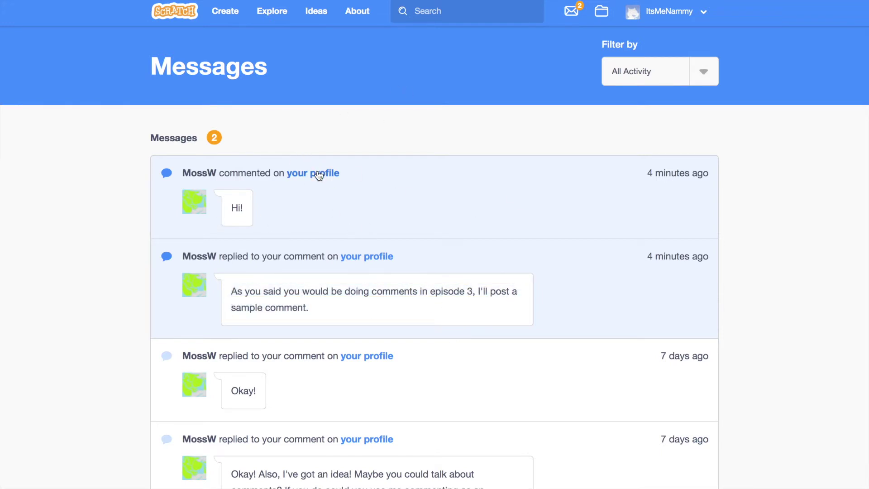
{"action": "left_click_drag", "start_coordinate": [319, 175], "coordinate": [367, 173]}
{"action": "left_click", "coordinate": [652, 12]}
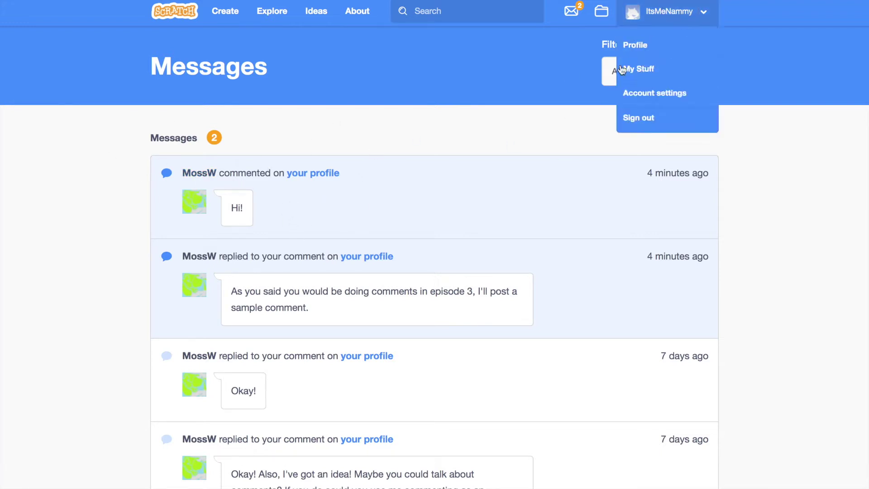
{"action": "left_click", "coordinate": [558, 161]}
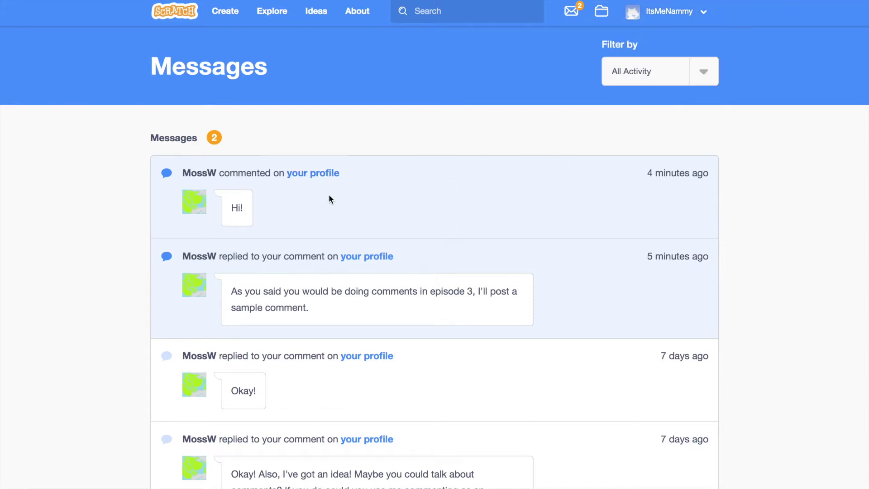
- Open the profile comment linked from the newest message and examine the "Hi!" comment
{"action": "left_click", "coordinate": [325, 178]}
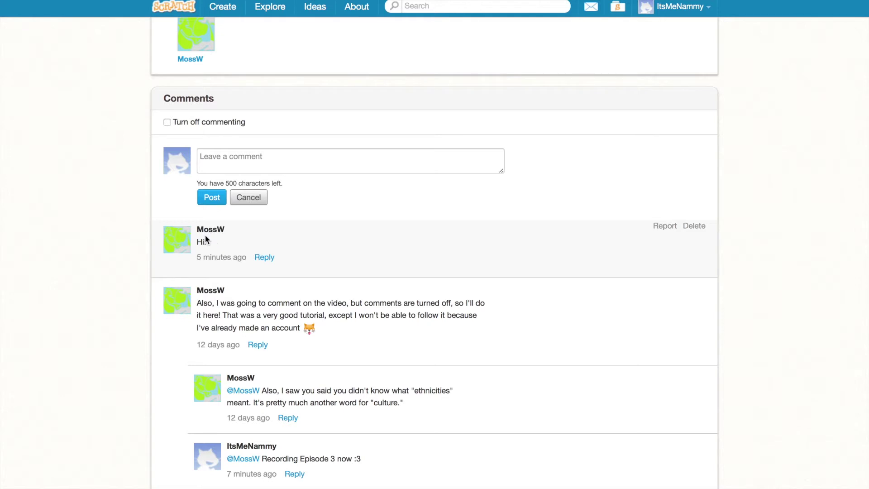
{"action": "left_click_drag", "start_coordinate": [205, 242], "coordinate": [200, 244]}
{"action": "left_click", "coordinate": [360, 247]}
- Open the report and delete confirmations for the "Hi!" comment in turn, read each, and dismiss both without reporting or deleting
{"action": "left_click", "coordinate": [663, 229]}
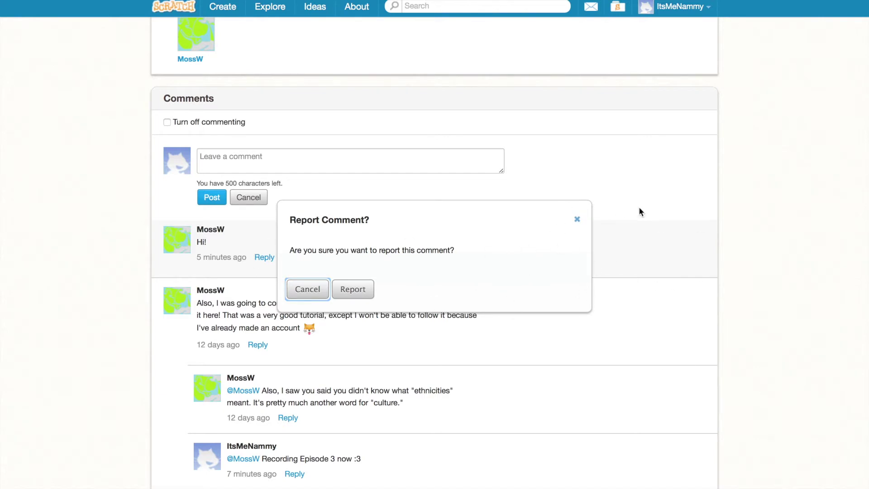
{"action": "left_click", "coordinate": [578, 221]}
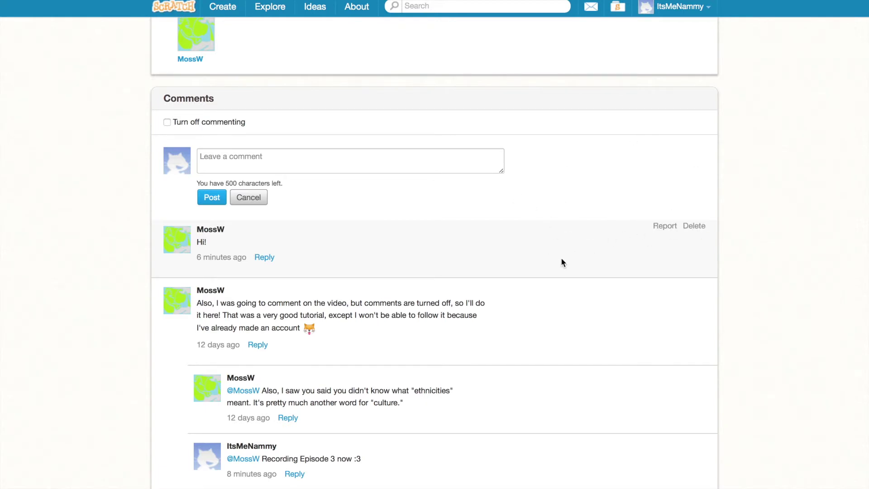
{"action": "scroll", "coordinate": [520, 281], "scroll_direction": "up", "scroll_amount": 1}
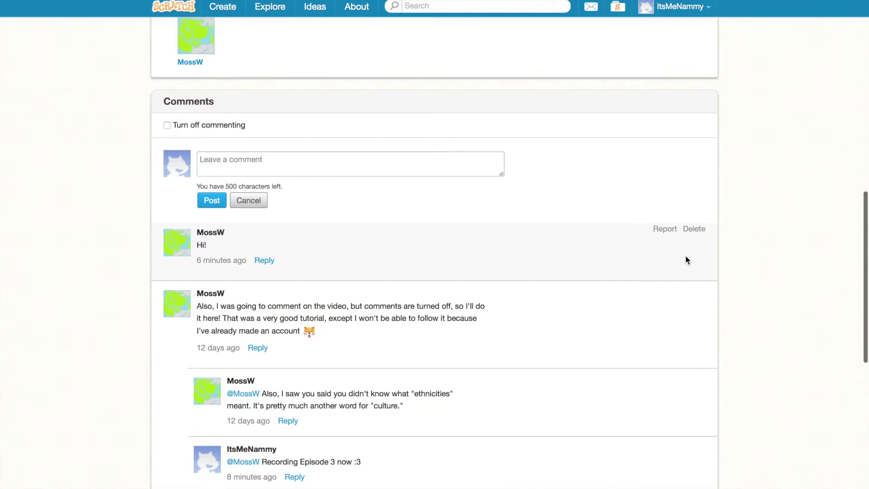
{"action": "left_click", "coordinate": [700, 233]}
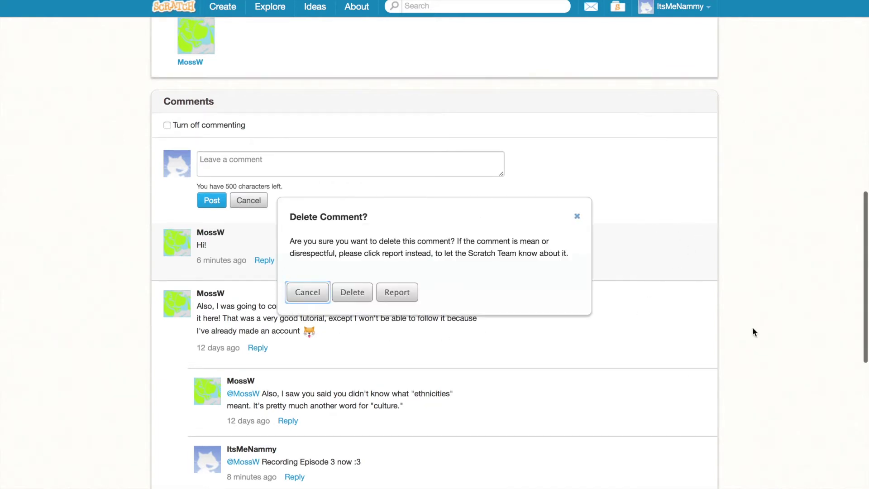
{"action": "left_click_drag", "start_coordinate": [394, 241], "coordinate": [504, 241]}
{"action": "left_click", "coordinate": [494, 270]}
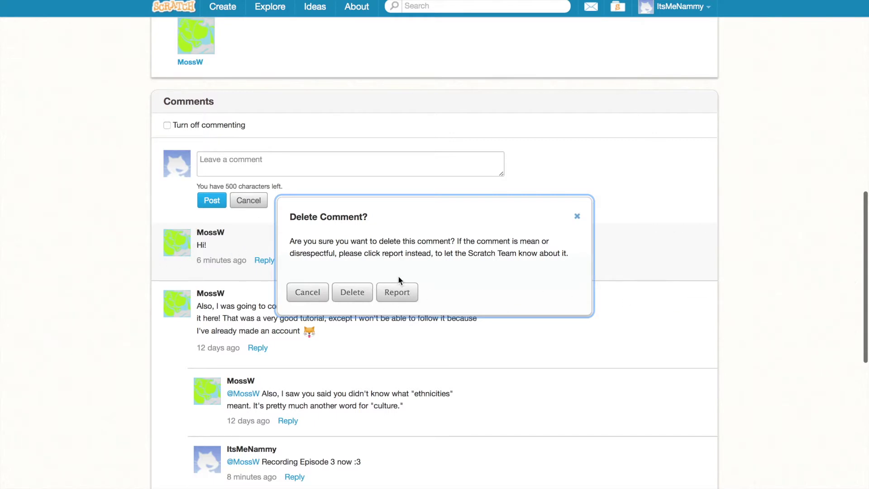
{"action": "left_click", "coordinate": [578, 219]}
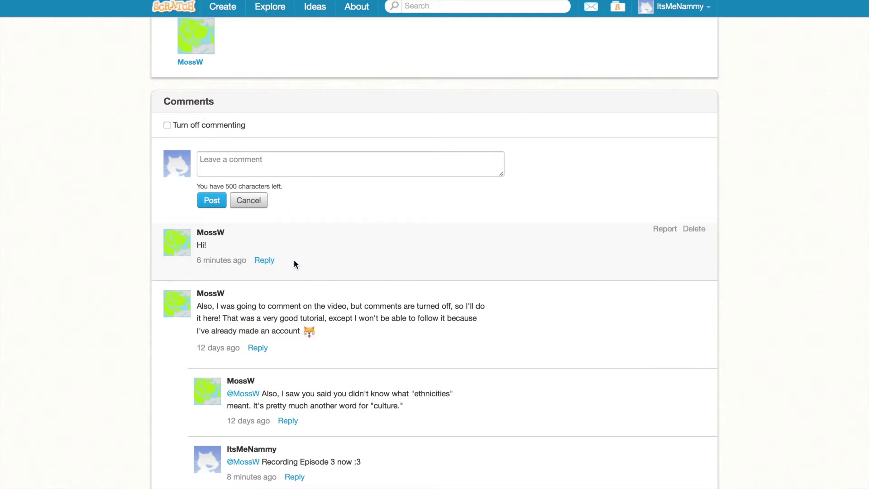
- Reply to the "Hi!" comment, greeting its author by name and adding "Great that you're here! ;)", and post it
{"action": "left_click", "coordinate": [265, 260]}
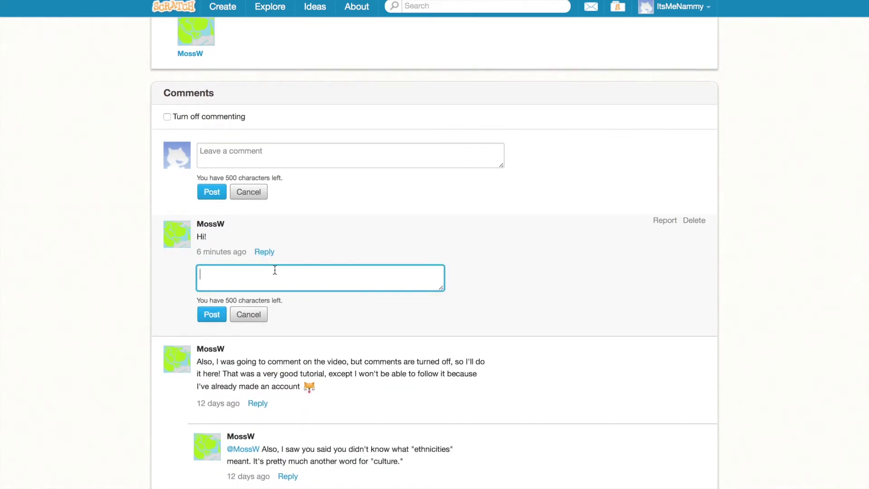
{"action": "type", "text": "Hello Moss! Great that you're"}
{"action": "type", "text": "here! ;)"}
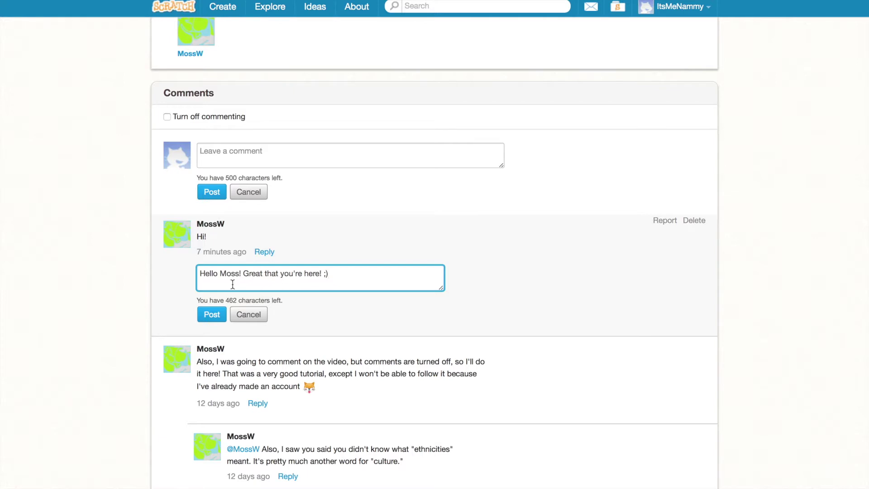
{"action": "left_click", "coordinate": [218, 313]}
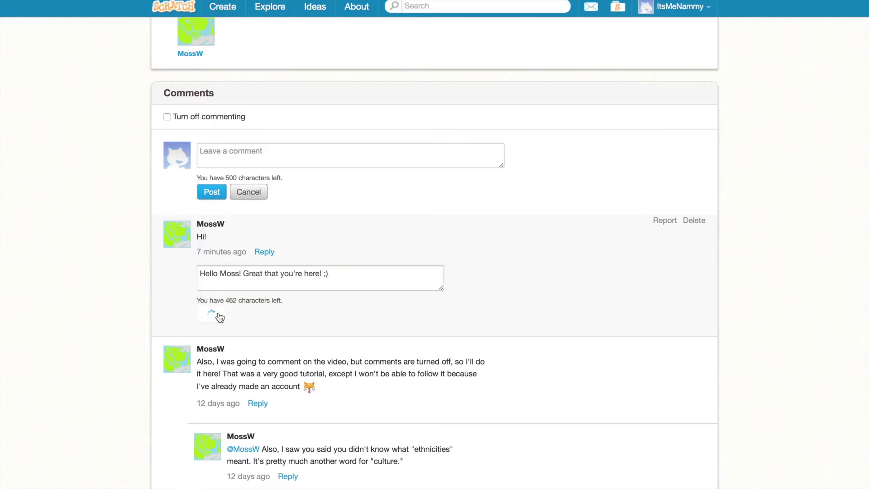
{"action": "left_click_drag", "start_coordinate": [263, 298], "coordinate": [421, 290]}
{"action": "left_click", "coordinate": [327, 317]}
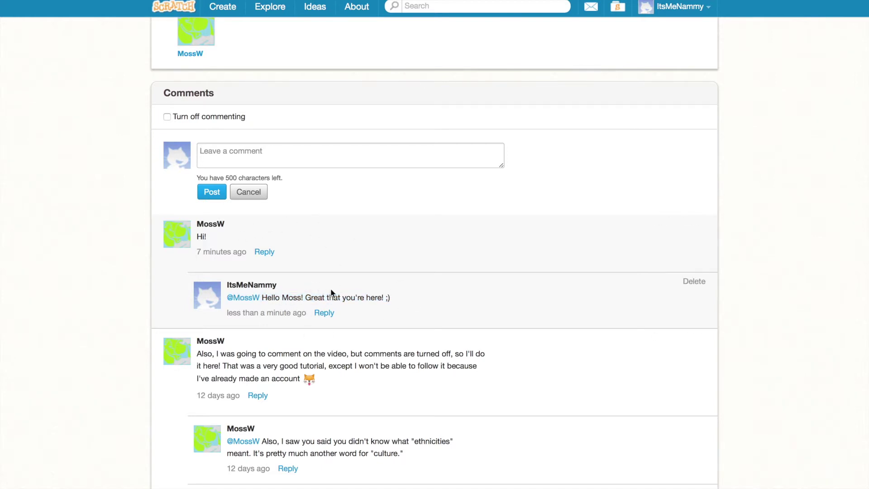
{"action": "left_click_drag", "start_coordinate": [275, 298], "coordinate": [410, 298]}
{"action": "left_click", "coordinate": [410, 297]}
- Look over the account's profile page from the bio down to the comment thread under "Hi!"
{"action": "scroll", "coordinate": [411, 297], "scroll_direction": "up", "scroll_amount": 20}
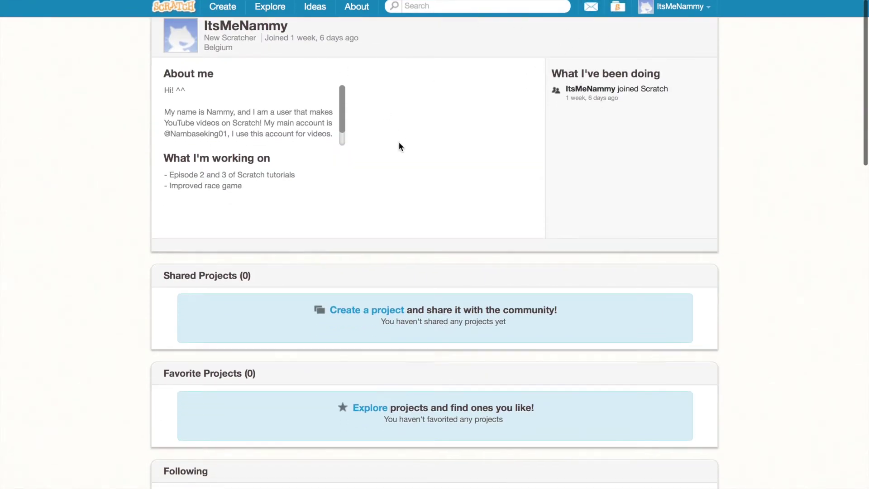
{"action": "scroll", "coordinate": [398, 142], "scroll_direction": "down", "scroll_amount": 6}
{"action": "scroll", "coordinate": [459, 131], "scroll_direction": "down", "scroll_amount": 9}
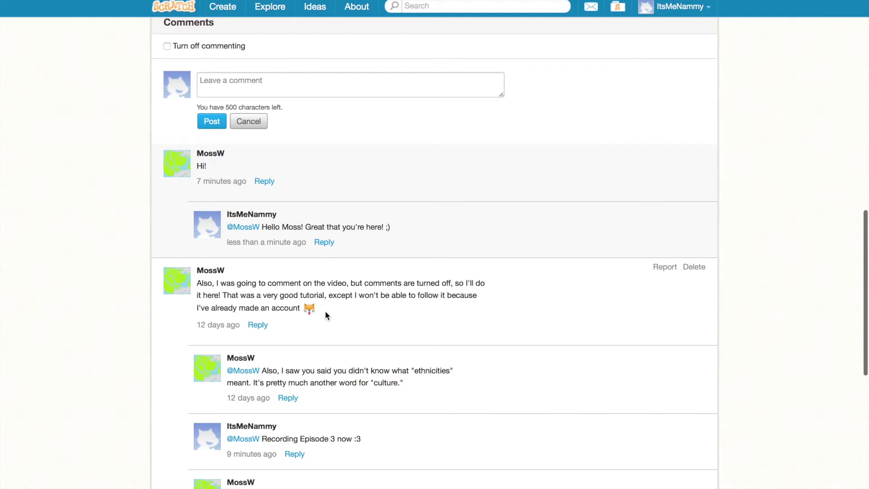
{"action": "scroll", "coordinate": [325, 309], "scroll_direction": "up", "scroll_amount": 2}
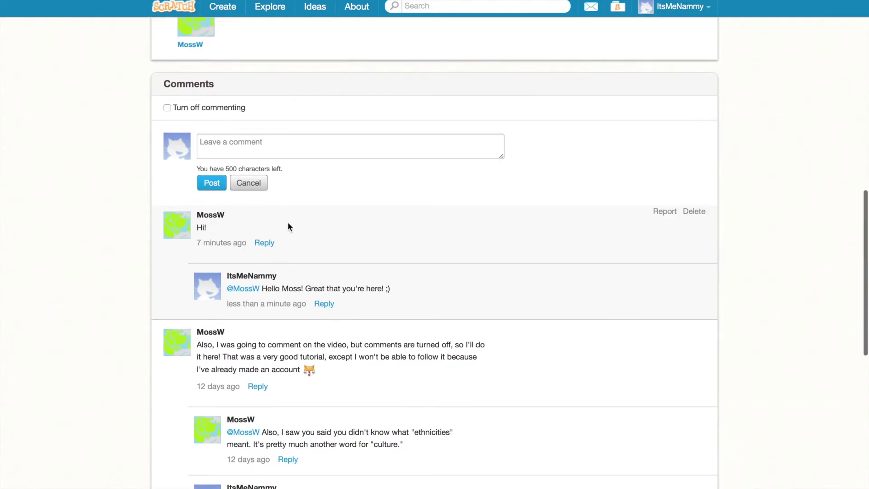
{"action": "scroll", "coordinate": [267, 238], "scroll_direction": "up", "scroll_amount": 3}
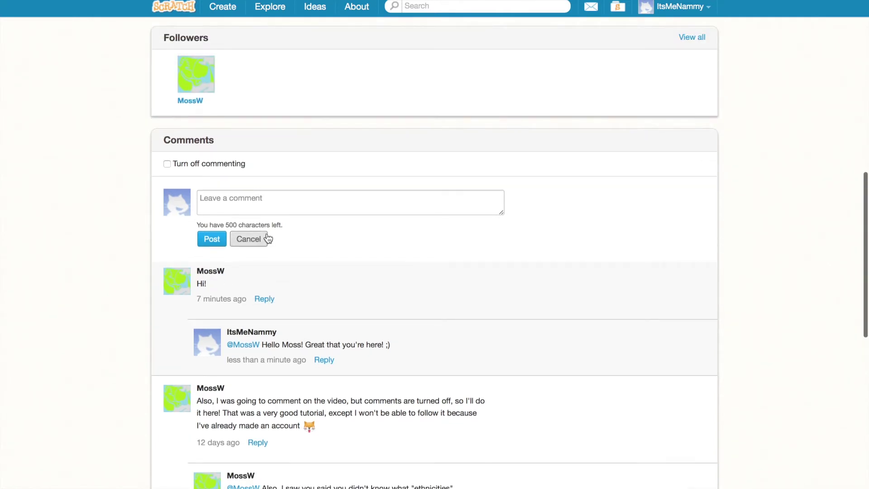
{"action": "scroll", "coordinate": [244, 254], "scroll_direction": "down", "scroll_amount": 4}
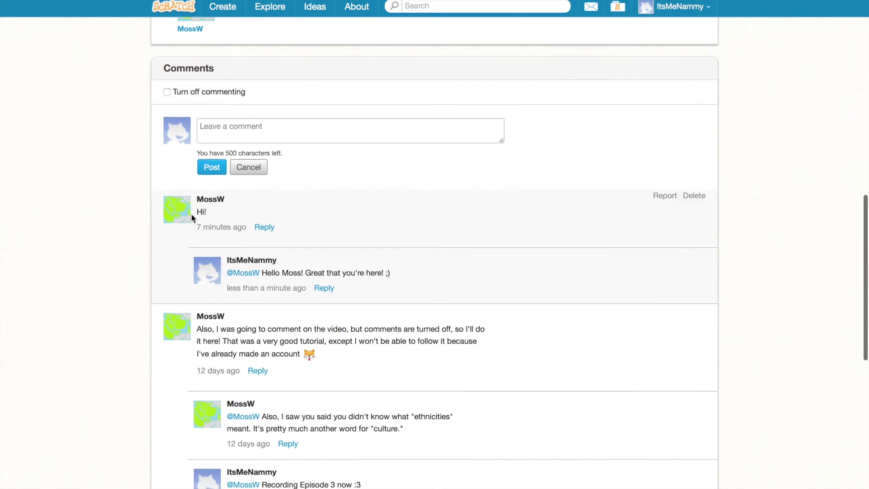
- Open the profile of the "Hi!" comment's author and load the comments on it
{"action": "right_click", "coordinate": [212, 200]}
{"action": "left_click", "coordinate": [367, 225]}
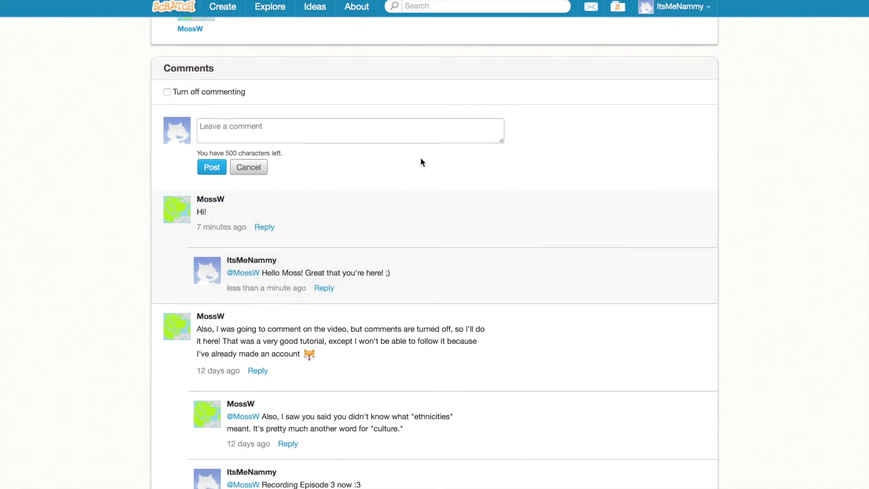
{"action": "mouse_move", "coordinate": [626, 214]}
{"action": "left_click", "coordinate": [677, 6]}
{"action": "left_click", "coordinate": [570, 159]}
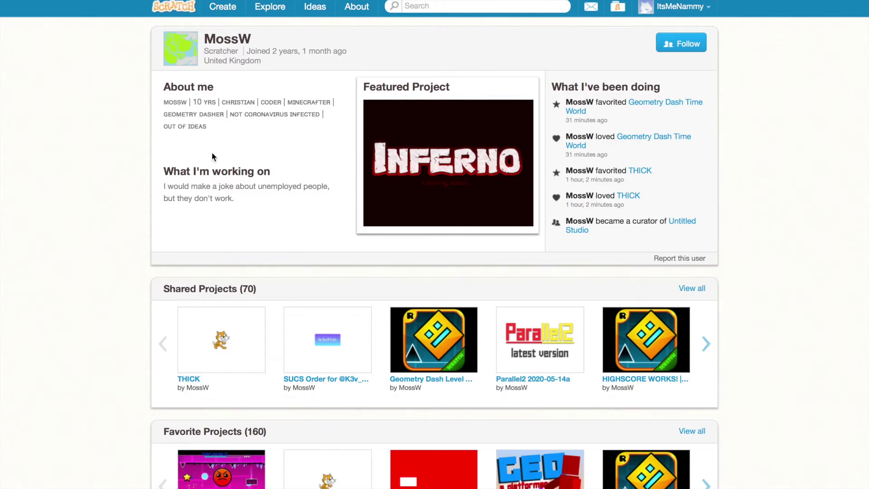
{"action": "scroll", "coordinate": [16, 299], "scroll_direction": "down", "scroll_amount": 18}
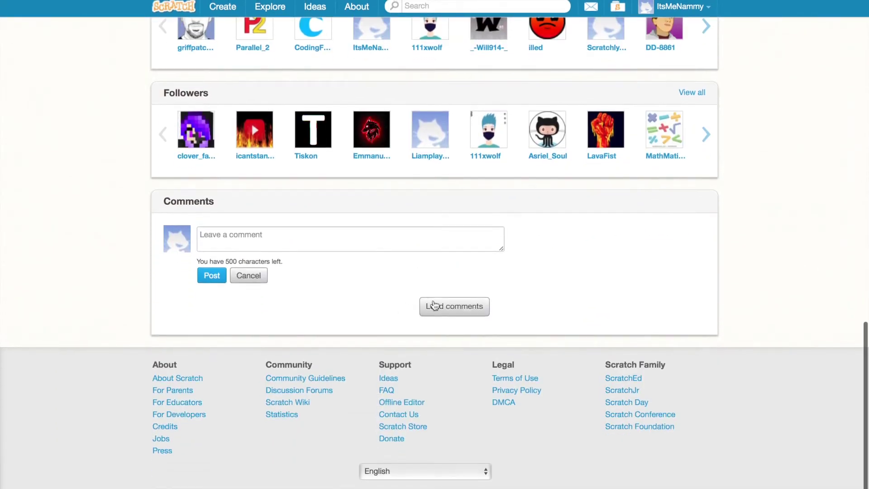
{"action": "left_click", "coordinate": [441, 306]}
- Post the comment "Hey! Hope you are doing well! ^^" on this other user's profile
{"action": "scroll", "coordinate": [57, 189], "scroll_direction": "up", "scroll_amount": 20}
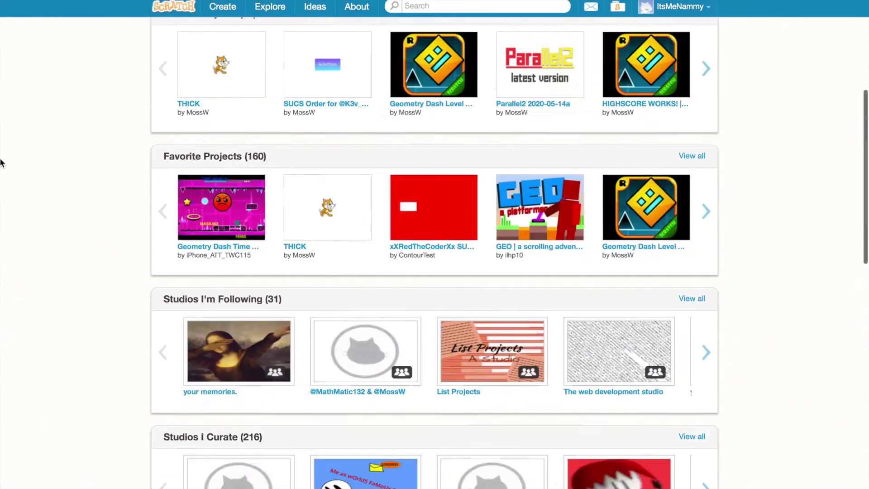
{"action": "scroll", "coordinate": [56, 190], "scroll_direction": "down", "scroll_amount": 15}
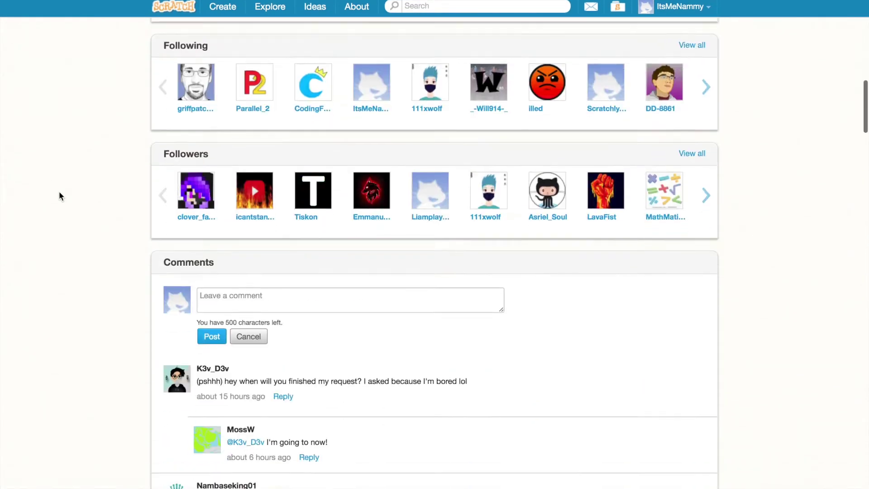
{"action": "scroll", "coordinate": [59, 195], "scroll_direction": "up", "scroll_amount": 2}
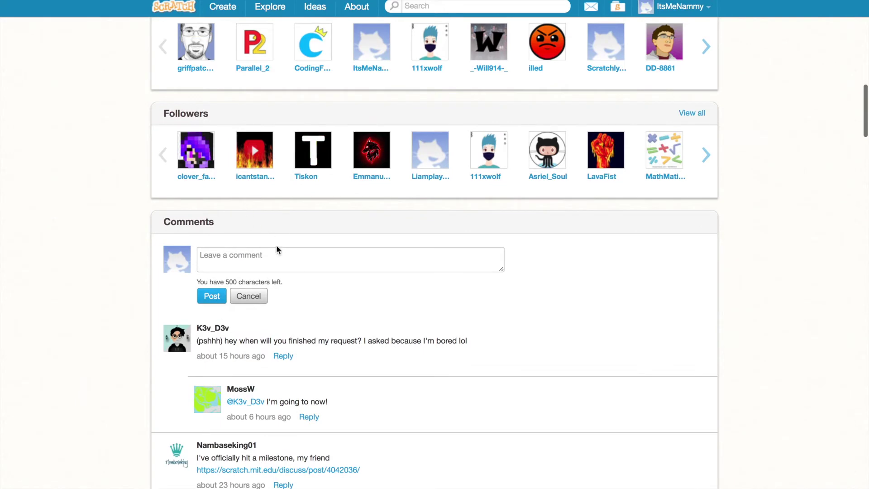
{"action": "left_click", "coordinate": [274, 256]}
{"action": "type", "text": "Hey! Hope you are doing well! ^"}
{"action": "type", "text": "^"}
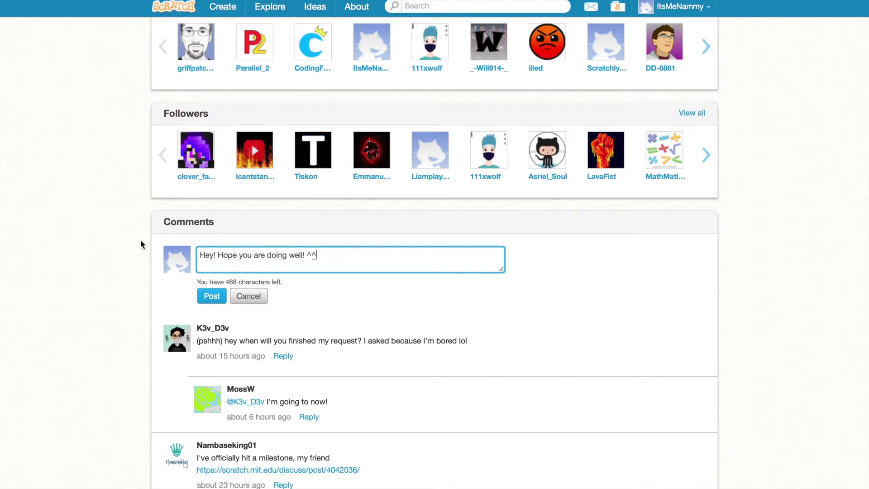
{"action": "left_click", "coordinate": [211, 300]}
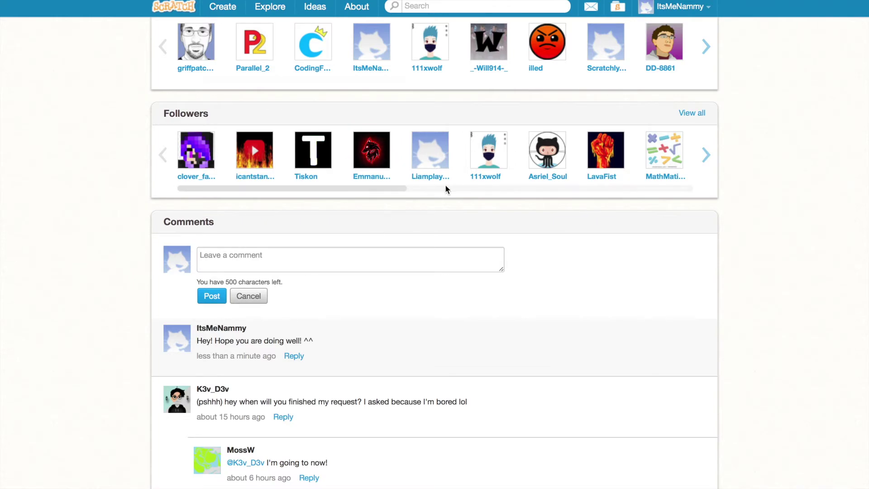
- Look through the other user's profile, from the bio and shared projects to the followers and the posted comment
{"action": "scroll", "coordinate": [446, 191], "scroll_direction": "up", "scroll_amount": 12}
{"action": "scroll", "coordinate": [558, 113], "scroll_direction": "down", "scroll_amount": 10}
{"action": "scroll", "coordinate": [476, 171], "scroll_direction": "down", "scroll_amount": 3}
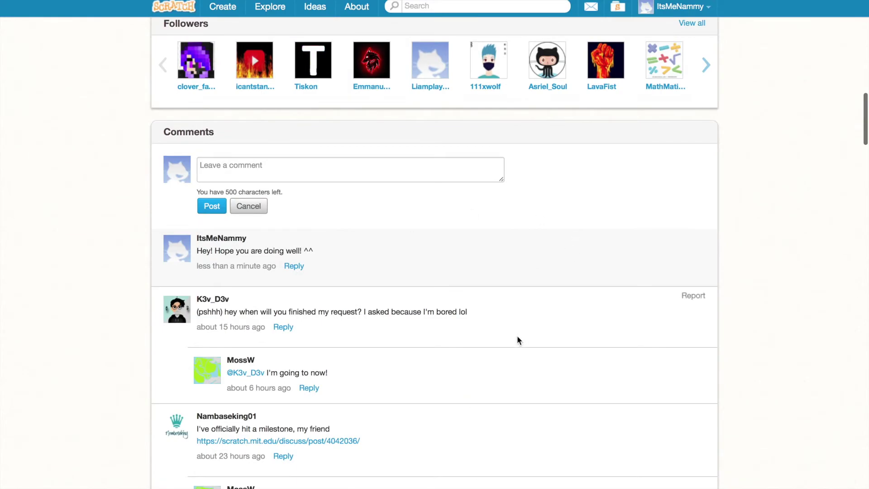
{"action": "scroll", "coordinate": [233, 156], "scroll_direction": "up", "scroll_amount": 15}
{"action": "scroll", "coordinate": [129, 183], "scroll_direction": "down", "scroll_amount": 3}
{"action": "scroll", "coordinate": [129, 182], "scroll_direction": "down", "scroll_amount": 14}
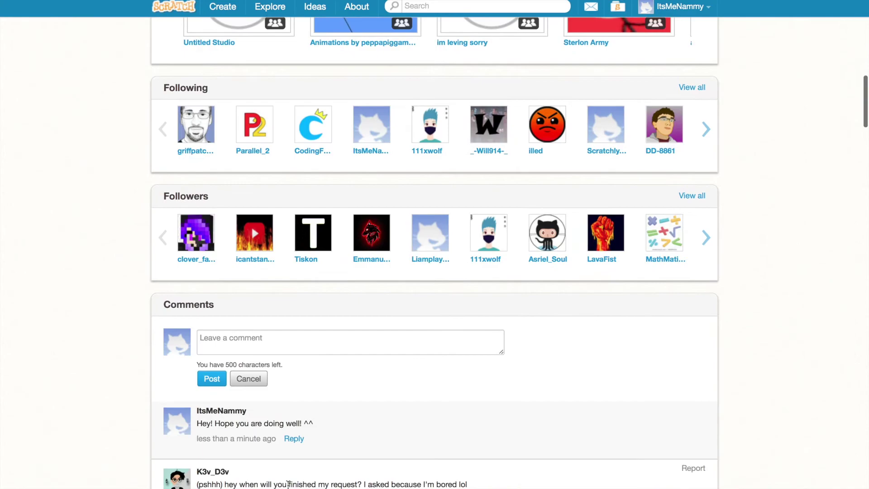
{"action": "scroll", "coordinate": [342, 407], "scroll_direction": "down", "scroll_amount": 3}
{"action": "scroll", "coordinate": [141, 252], "scroll_direction": "up", "scroll_amount": 20}
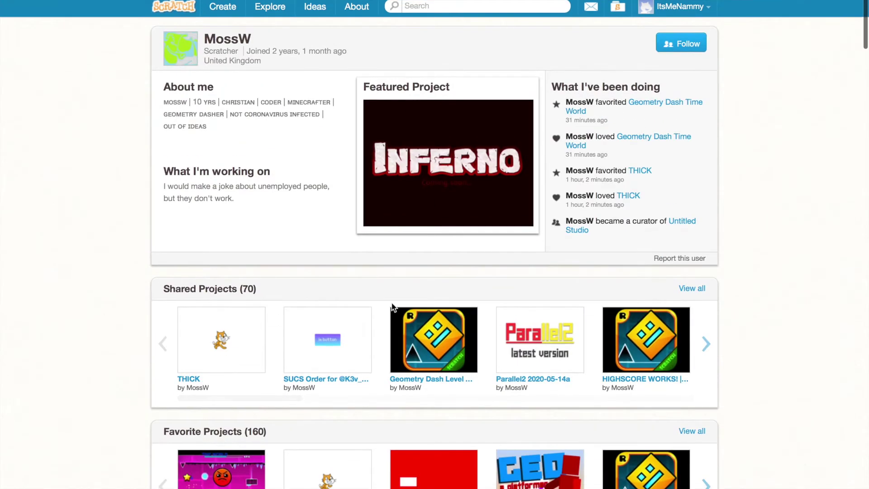
{"action": "scroll", "coordinate": [7, 247], "scroll_direction": "down", "scroll_amount": 20}
{"action": "scroll", "coordinate": [8, 247], "scroll_direction": "up", "scroll_amount": 5}
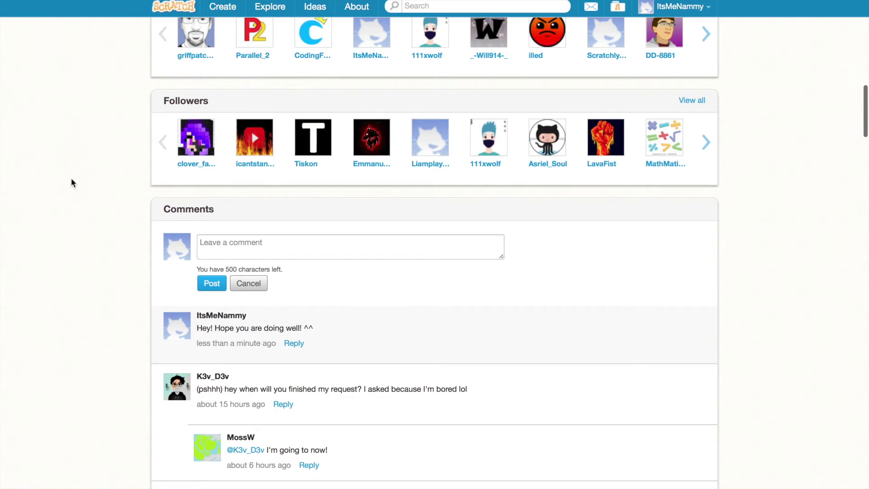
{"action": "scroll", "coordinate": [64, 176], "scroll_direction": "up", "scroll_amount": 15}
{"action": "scroll", "coordinate": [64, 176], "scroll_direction": "up", "scroll_amount": 5}
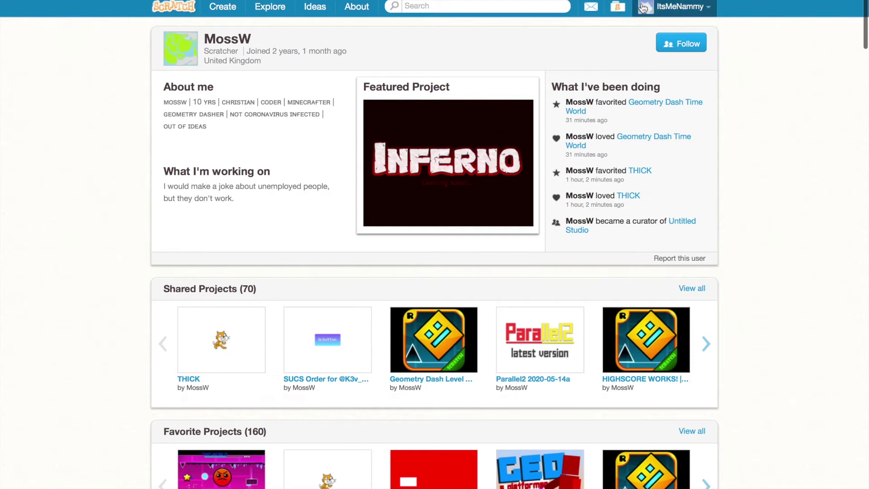
- Open the account's messages, read the newest notification and follow its profile link to the "Nice video :)" reply
{"action": "left_click", "coordinate": [596, 14]}
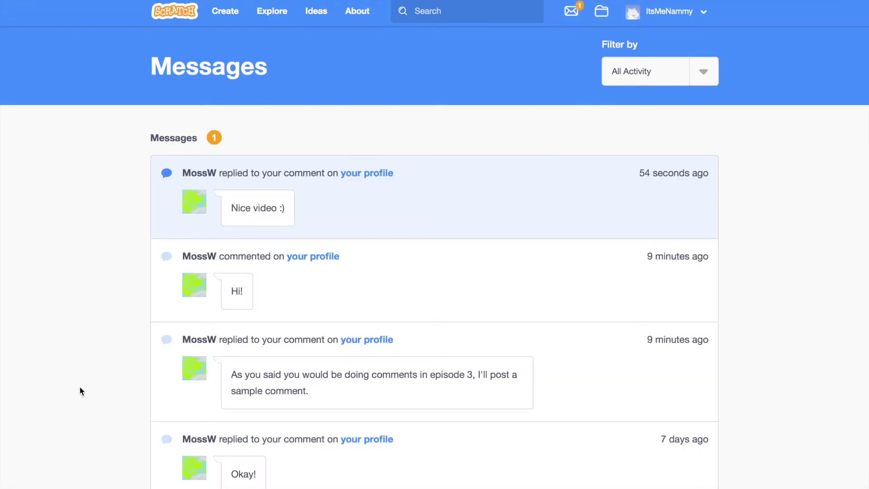
{"action": "left_click_drag", "start_coordinate": [232, 208], "coordinate": [302, 221]}
{"action": "left_click", "coordinate": [373, 173]}
{"action": "scroll", "coordinate": [232, 255], "scroll_direction": "down", "scroll_amount": 10}
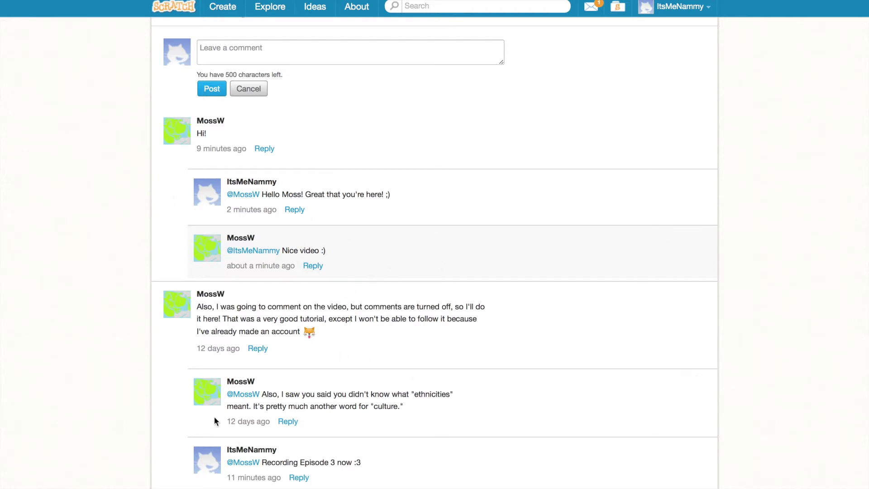
{"action": "scroll", "coordinate": [366, 299], "scroll_direction": "up", "scroll_amount": 5}
{"action": "scroll", "coordinate": [365, 290], "scroll_direction": "down", "scroll_amount": 3}
{"action": "scroll", "coordinate": [365, 286], "scroll_direction": "down", "scroll_amount": 3}
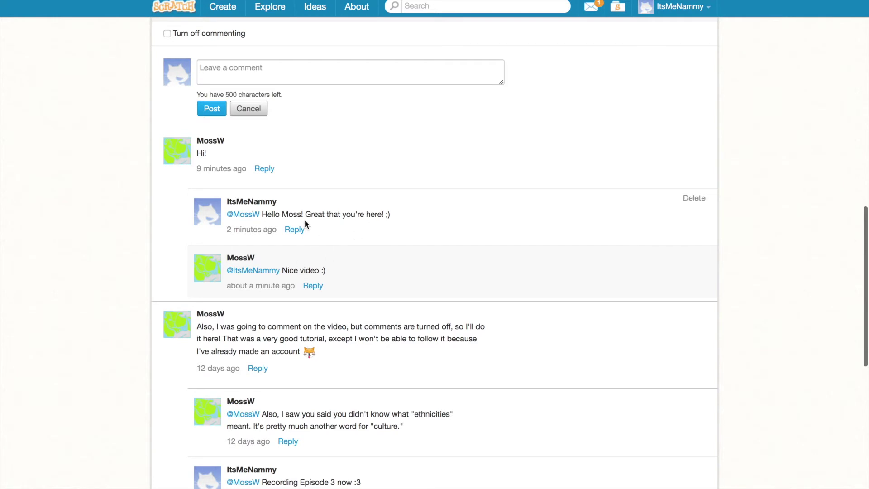
- Look over the account's own profile between the comments and the bio
{"action": "scroll", "coordinate": [511, 272], "scroll_direction": "up", "scroll_amount": 10}
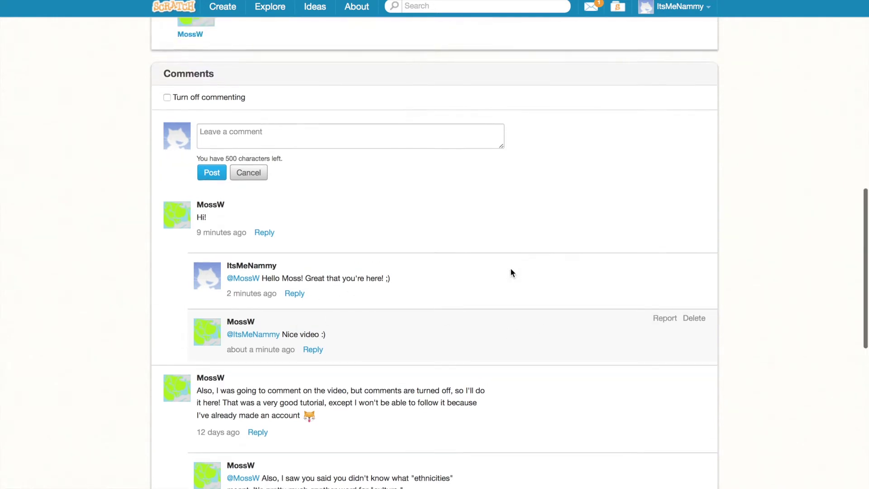
{"action": "scroll", "coordinate": [513, 269], "scroll_direction": "up", "scroll_amount": 7}
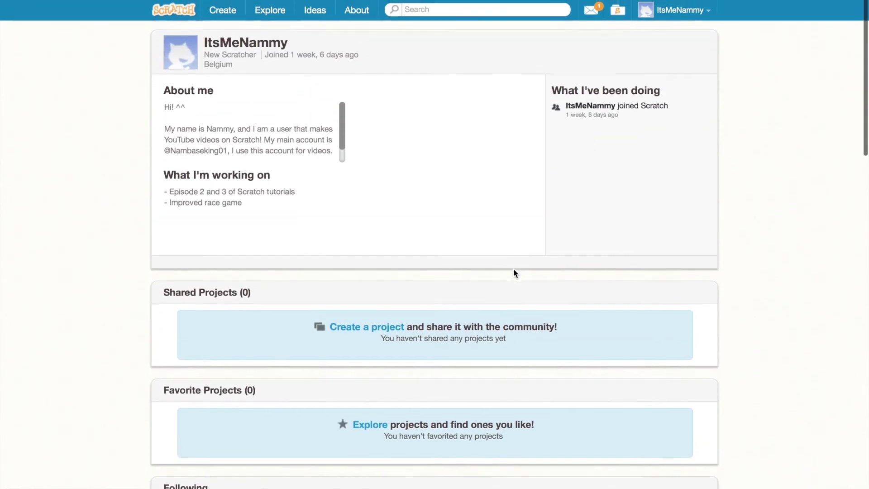
{"action": "scroll", "coordinate": [554, 233], "scroll_direction": "down", "scroll_amount": 9}
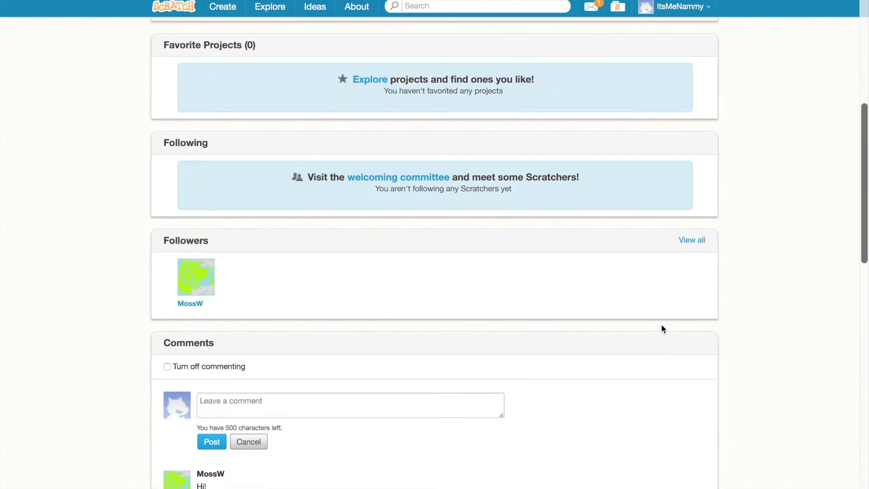
{"action": "scroll", "coordinate": [535, 238], "scroll_direction": "up", "scroll_amount": 9}
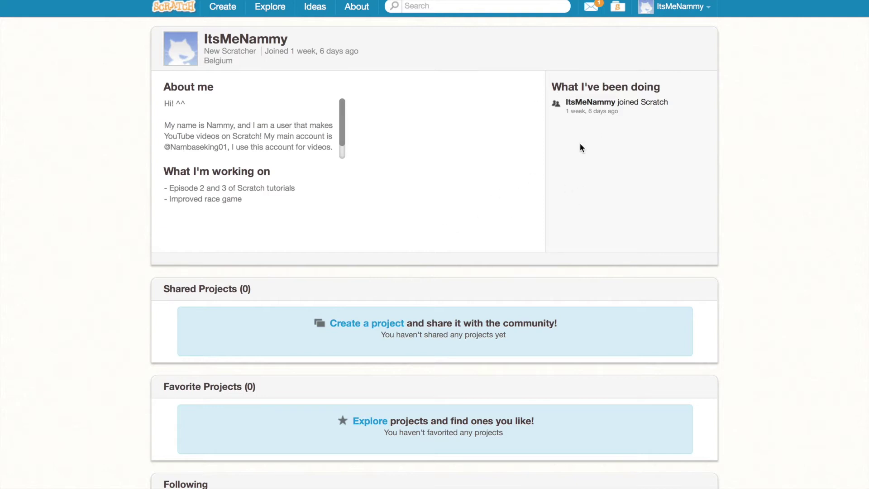
- Turn off commenting on the account's own profile and reload the page to check the notice in the comment section
{"action": "scroll", "coordinate": [176, 297], "scroll_direction": "down", "scroll_amount": 3}
{"action": "scroll", "coordinate": [176, 297], "scroll_direction": "down", "scroll_amount": 6}
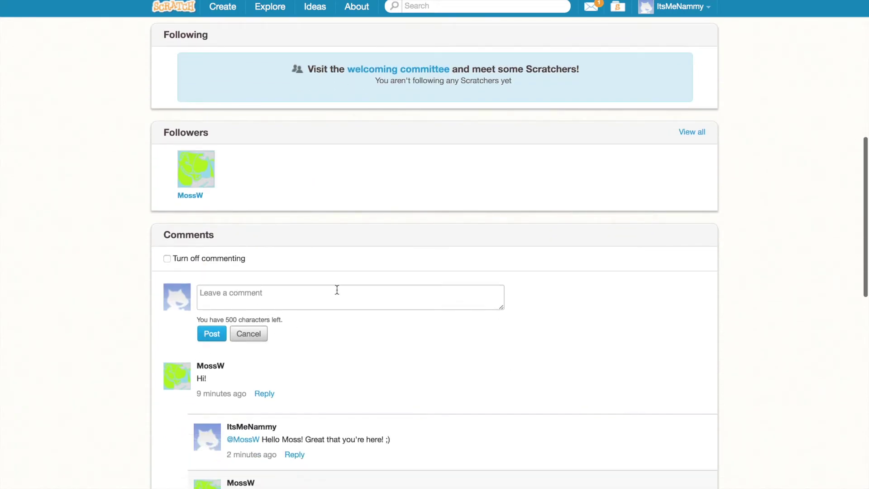
{"action": "scroll", "coordinate": [337, 290], "scroll_direction": "down", "scroll_amount": 3}
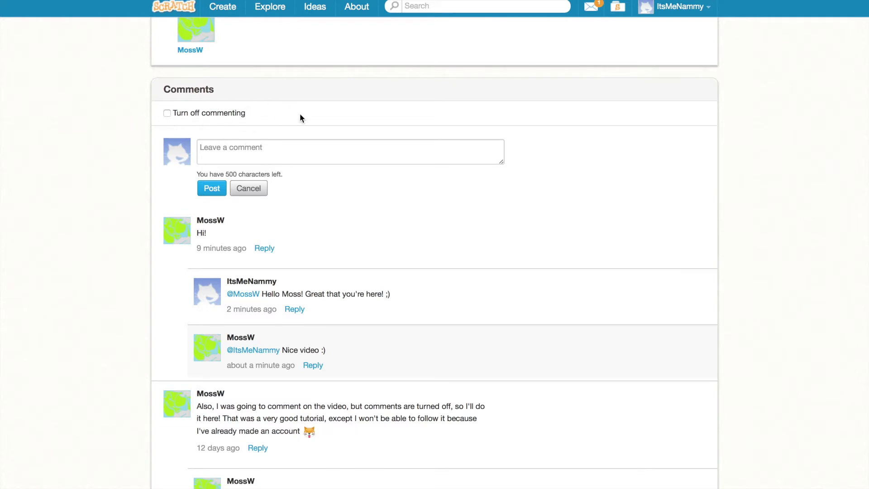
{"action": "left_click", "coordinate": [167, 113]}
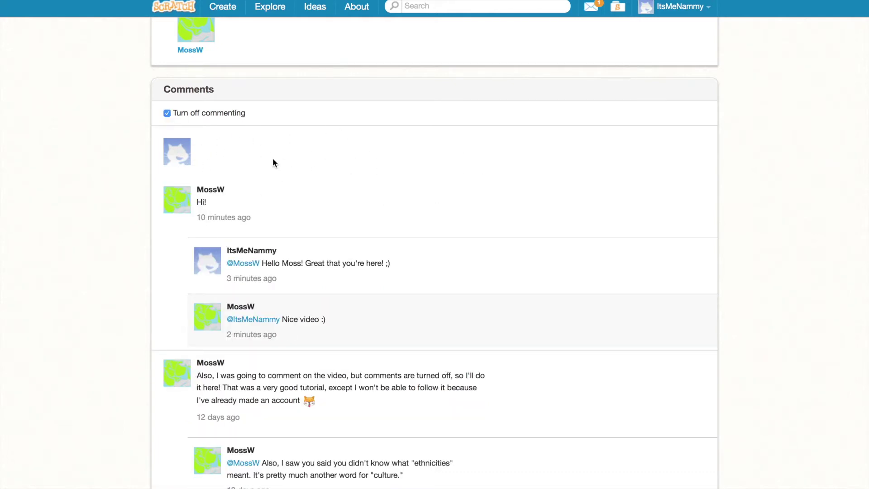
{"action": "key", "text": "ctrl+r"}
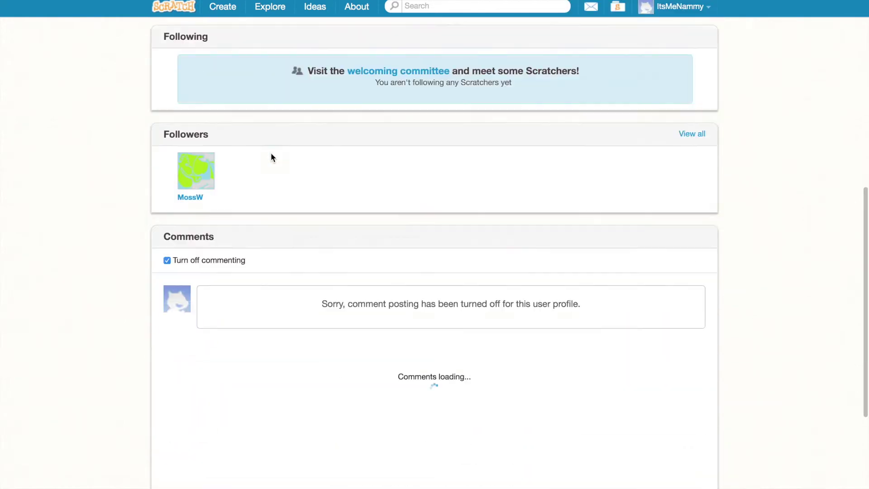
{"action": "scroll", "coordinate": [295, 208], "scroll_direction": "up", "scroll_amount": 3}
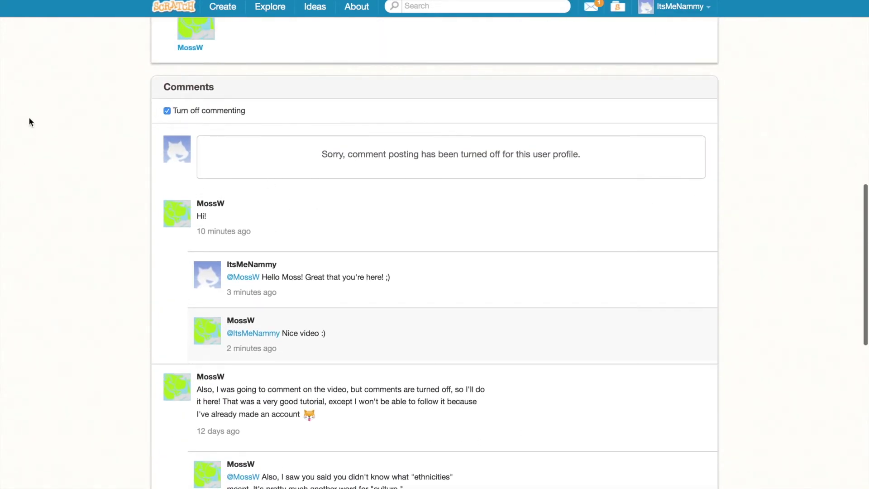
{"action": "left_click_drag", "start_coordinate": [329, 154], "coordinate": [580, 154]}
{"action": "left_click", "coordinate": [482, 217]}
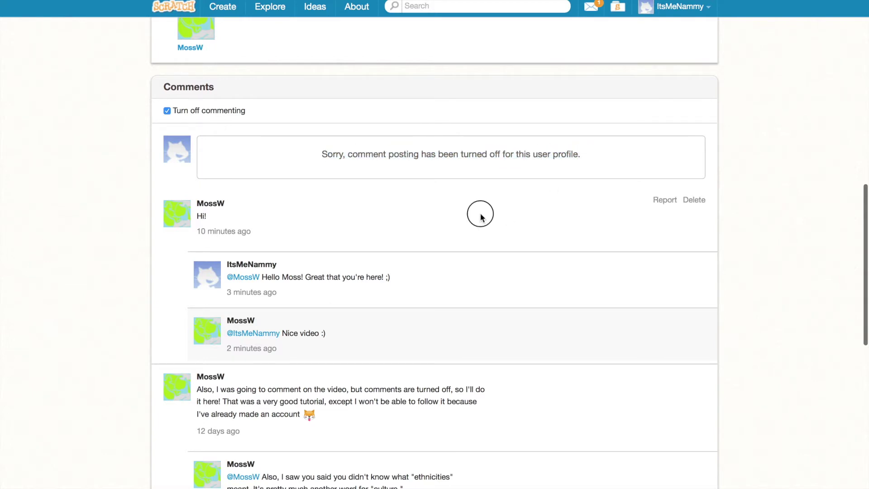
- Turn commenting on the account's own profile back on
{"action": "left_click", "coordinate": [166, 111]}
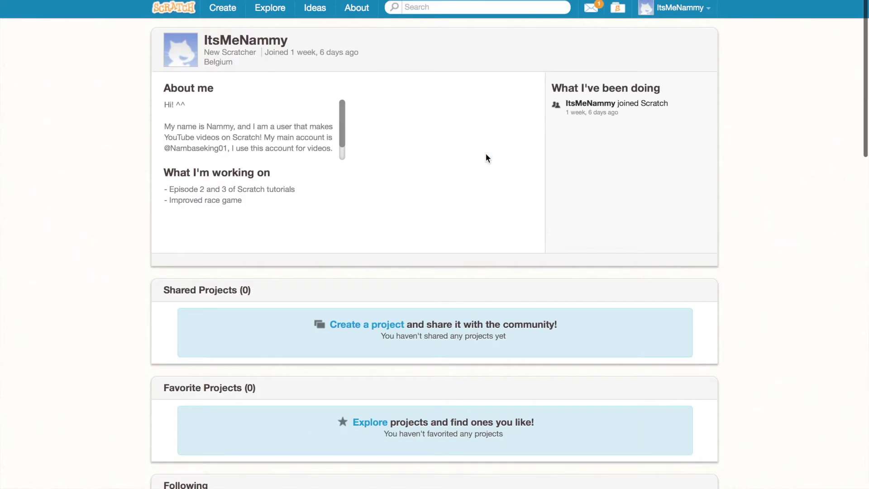
{"action": "scroll", "coordinate": [477, 173], "scroll_direction": "down", "scroll_amount": 1}
{"action": "scroll", "coordinate": [486, 159], "scroll_direction": "up", "scroll_amount": 1}
- Open the account's messages, read the newest notification and follow its profile link to the reply "I'm fine, thanks. How are you?"
{"action": "left_click", "coordinate": [590, 6]}
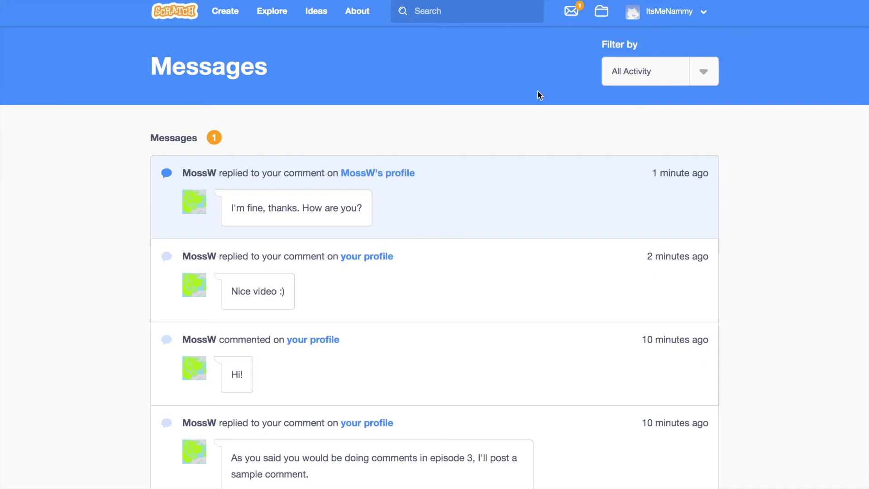
{"action": "left_click_drag", "start_coordinate": [266, 211], "coordinate": [363, 208]}
{"action": "left_click", "coordinate": [376, 174]}
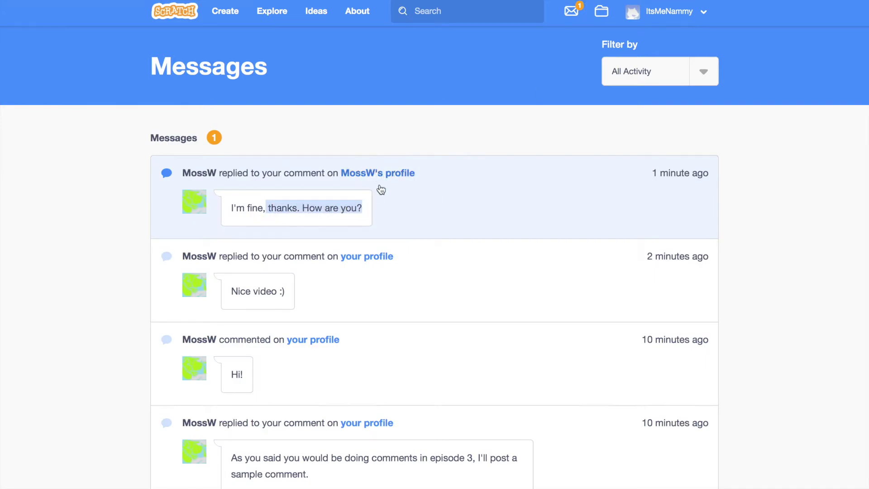
{"action": "scroll", "coordinate": [365, 259], "scroll_direction": "down", "scroll_amount": 10}
{"action": "scroll", "coordinate": [366, 259], "scroll_direction": "down", "scroll_amount": 8}
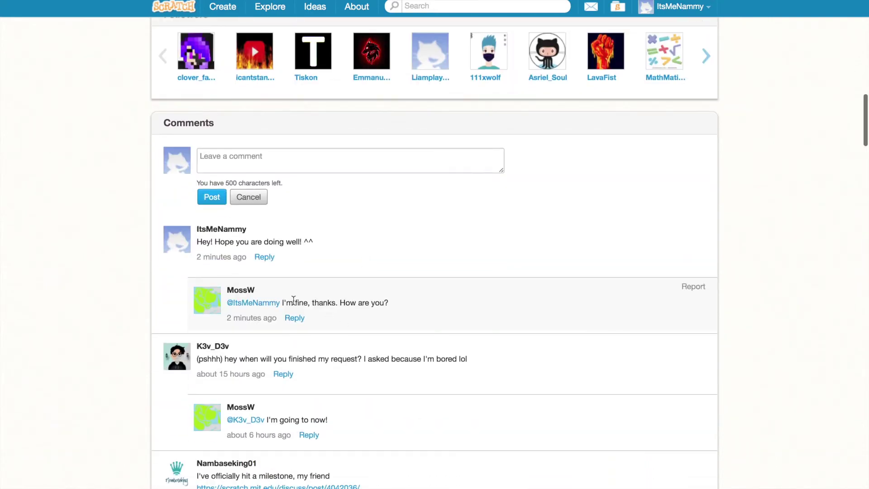
{"action": "left_click", "coordinate": [294, 318]}
{"action": "scroll", "coordinate": [534, 321], "scroll_direction": "down", "scroll_amount": 1}
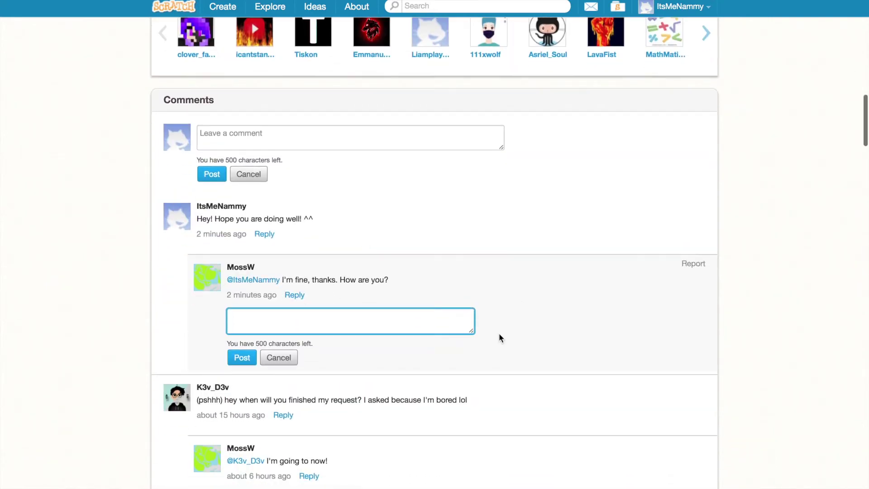
{"action": "left_click", "coordinate": [279, 357]}
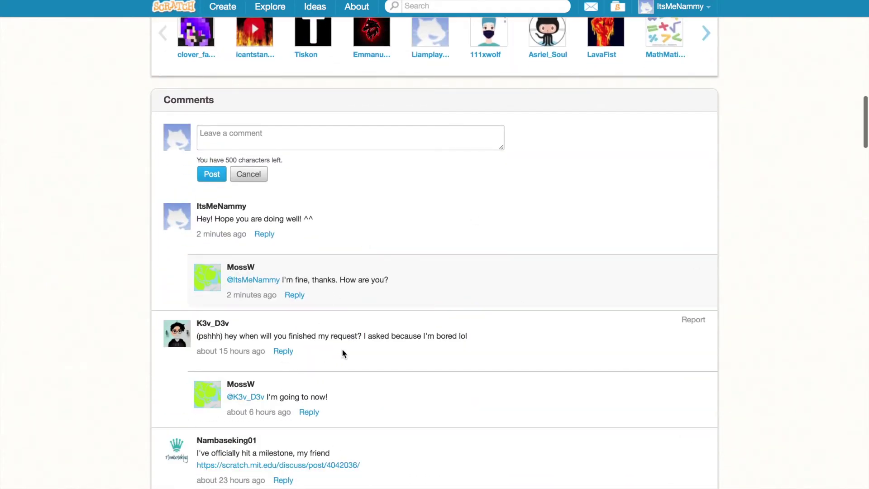
- Look through the other user's profile, from the comment threads back up to the bio and featured project
{"action": "scroll", "coordinate": [381, 336], "scroll_direction": "down", "scroll_amount": 1}
{"action": "scroll", "coordinate": [380, 336], "scroll_direction": "down", "scroll_amount": 3}
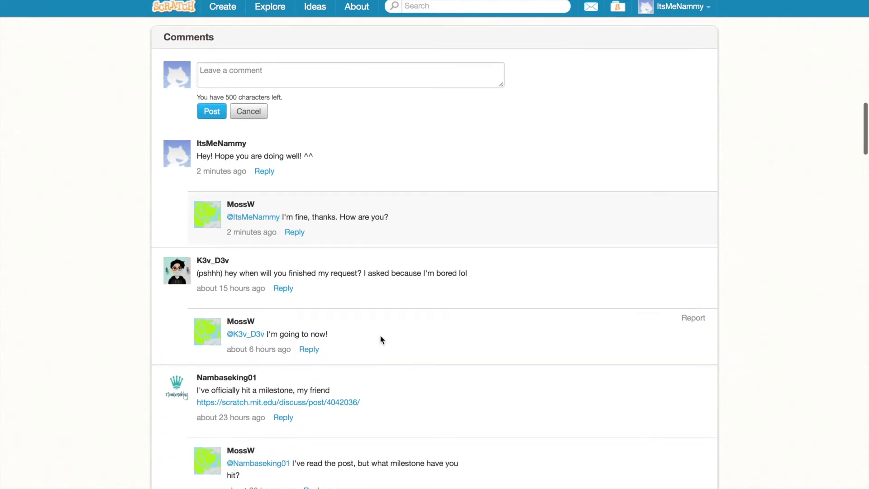
{"action": "scroll", "coordinate": [380, 338], "scroll_direction": "up", "scroll_amount": 4}
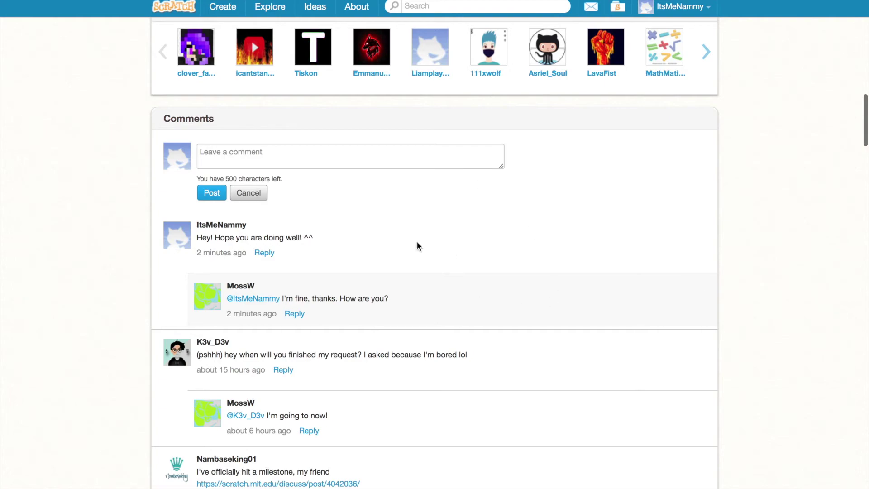
{"action": "scroll", "coordinate": [412, 242], "scroll_direction": "up", "scroll_amount": 10}
{"action": "scroll", "coordinate": [492, 247], "scroll_direction": "up", "scroll_amount": 5}
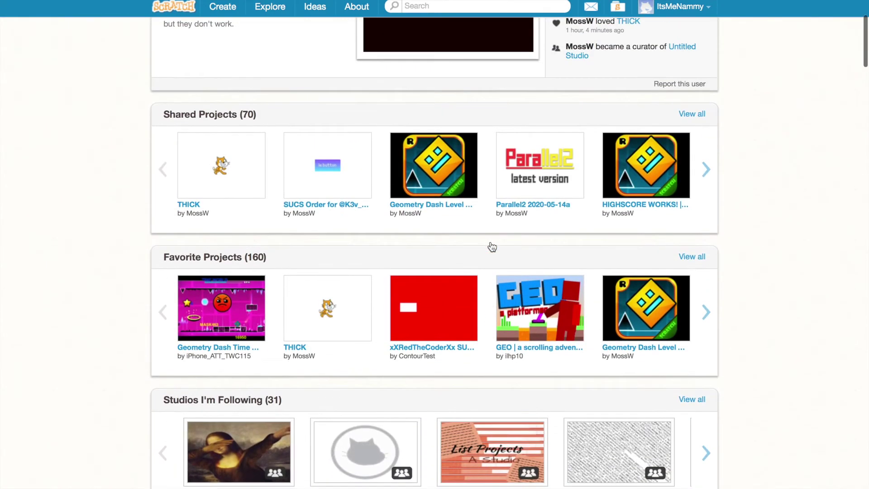
{"action": "scroll", "coordinate": [491, 243], "scroll_direction": "up", "scroll_amount": 4}
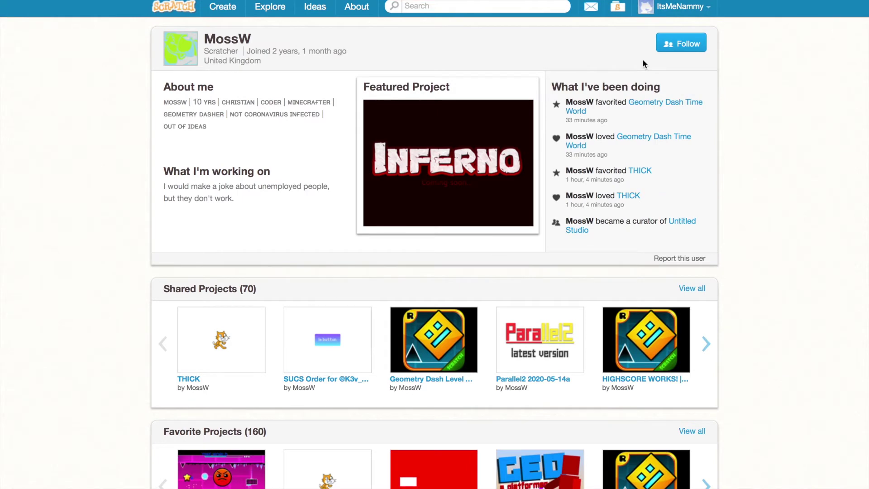
- Open the project page of Race Game from the account's My Stuff list
{"action": "left_click", "coordinate": [664, 7]}
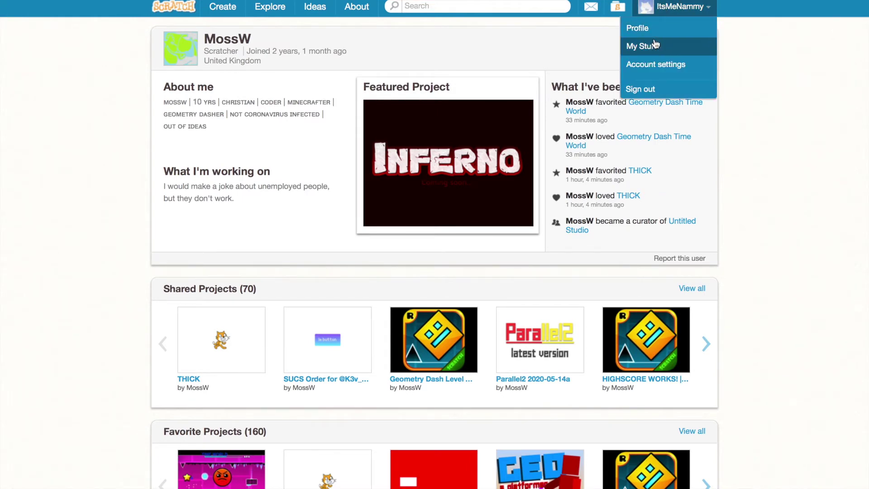
{"action": "left_click", "coordinate": [655, 46]}
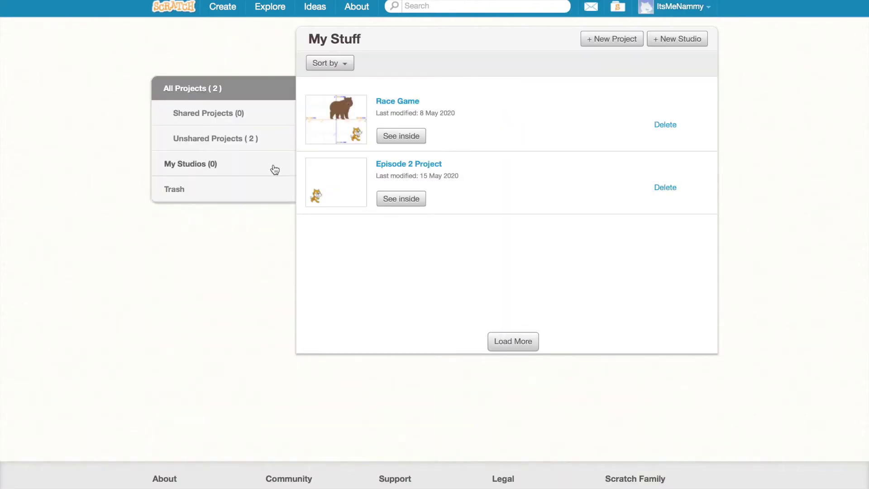
{"action": "left_click", "coordinate": [397, 105]}
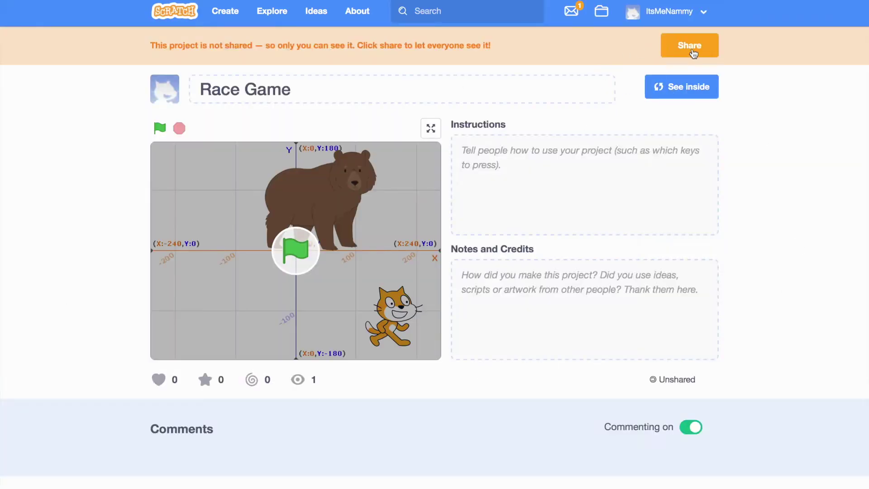
- Read the notice about the project's visibility and share the Race Game project with everyone
{"action": "triple_click", "coordinate": [157, 45]}
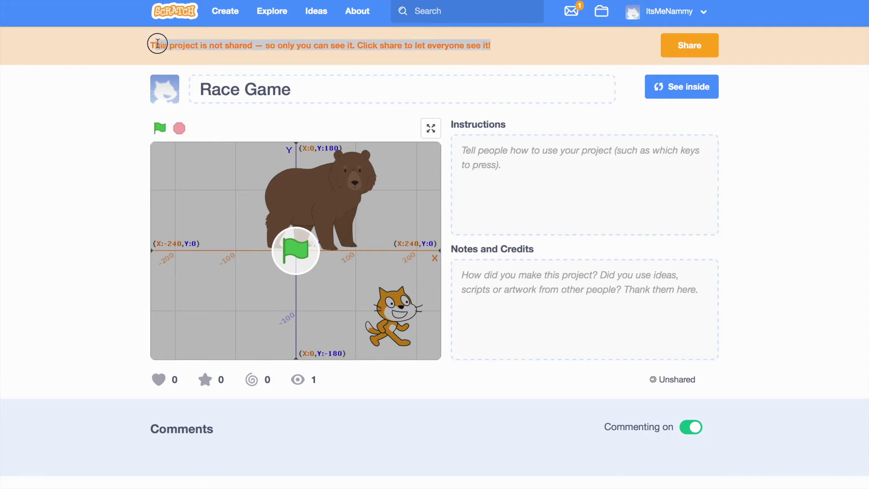
{"action": "left_click_drag", "start_coordinate": [196, 45], "coordinate": [492, 45]}
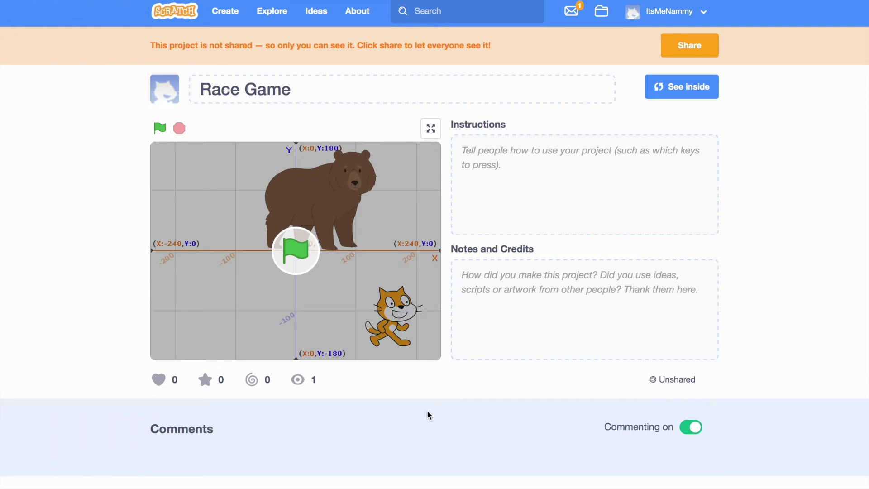
{"action": "scroll", "coordinate": [446, 403], "scroll_direction": "down", "scroll_amount": 1}
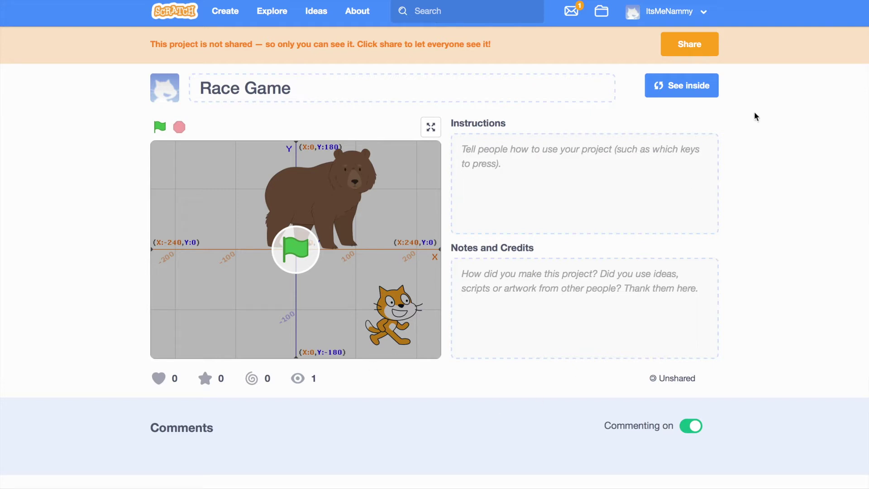
{"action": "left_click", "coordinate": [692, 47]}
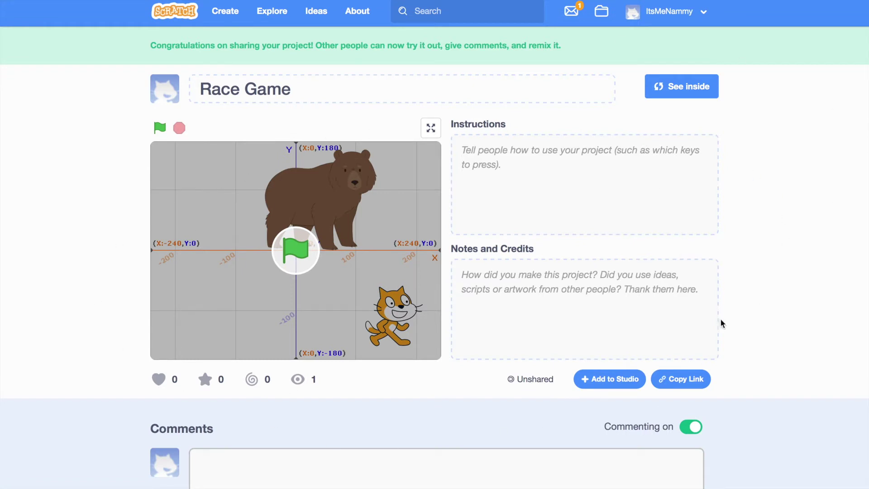
- Look over the project page of Race Game, including the instructions, notes and credits, studio and link options, and comment section
{"action": "scroll", "coordinate": [633, 279], "scroll_direction": "down", "scroll_amount": 5}
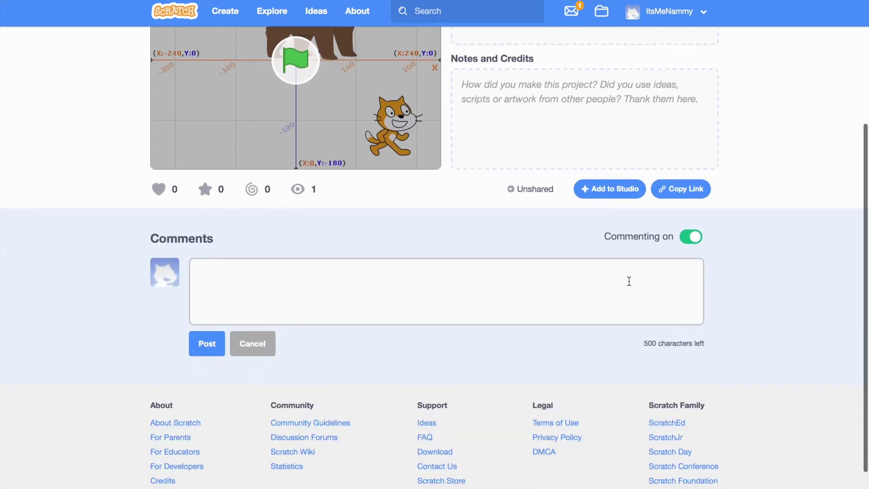
{"action": "scroll", "coordinate": [627, 281], "scroll_direction": "up", "scroll_amount": 4}
{"action": "scroll", "coordinate": [622, 281], "scroll_direction": "down", "scroll_amount": 2}
{"action": "scroll", "coordinate": [623, 281], "scroll_direction": "down", "scroll_amount": 1}
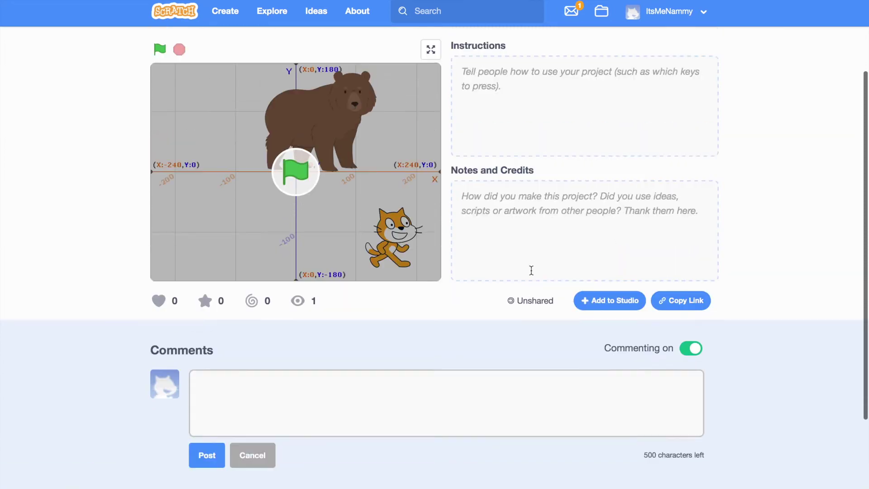
{"action": "scroll", "coordinate": [688, 276], "scroll_direction": "down", "scroll_amount": 4}
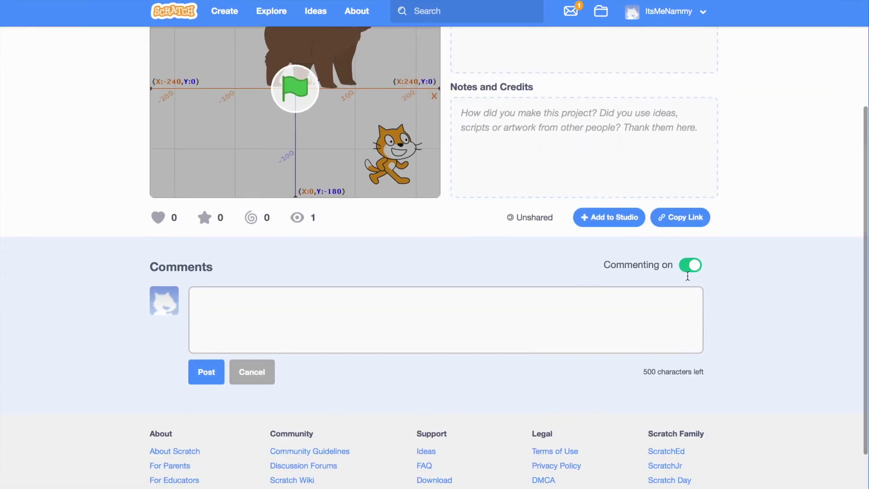
{"action": "scroll", "coordinate": [693, 278], "scroll_direction": "up", "scroll_amount": 4}
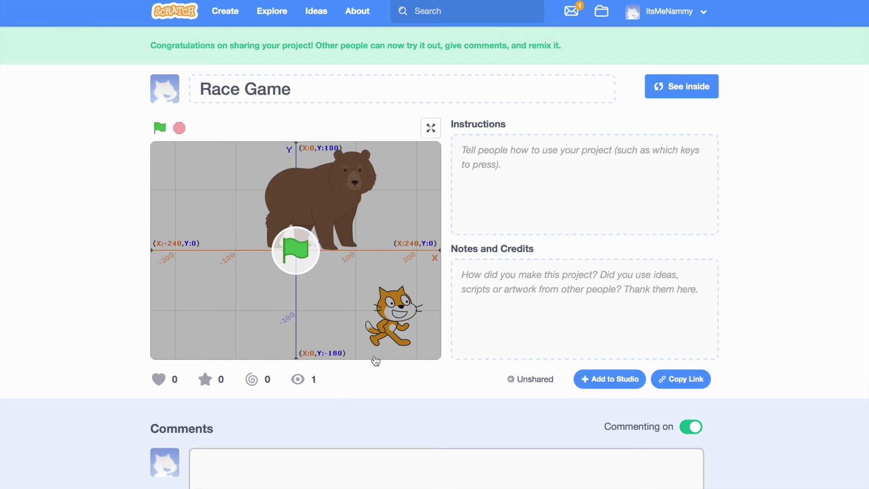
{"action": "scroll", "coordinate": [759, 222], "scroll_direction": "down", "scroll_amount": 5}
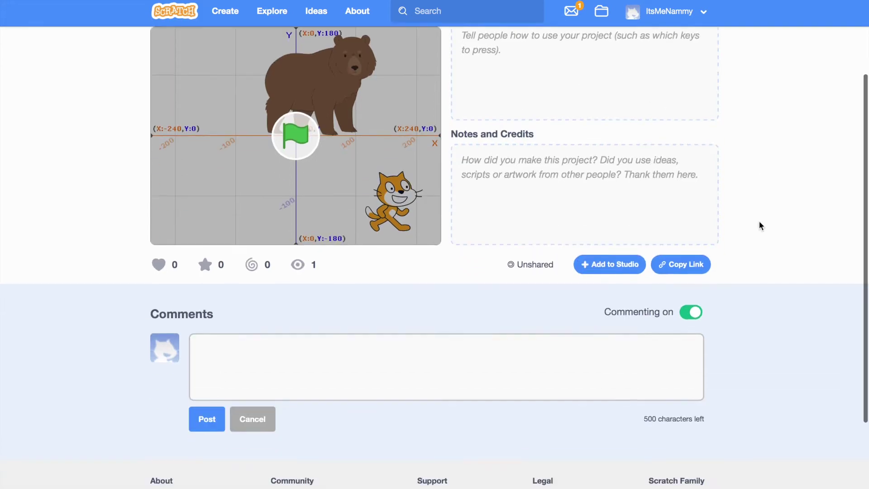
{"action": "scroll", "coordinate": [716, 263], "scroll_direction": "up", "scroll_amount": 5}
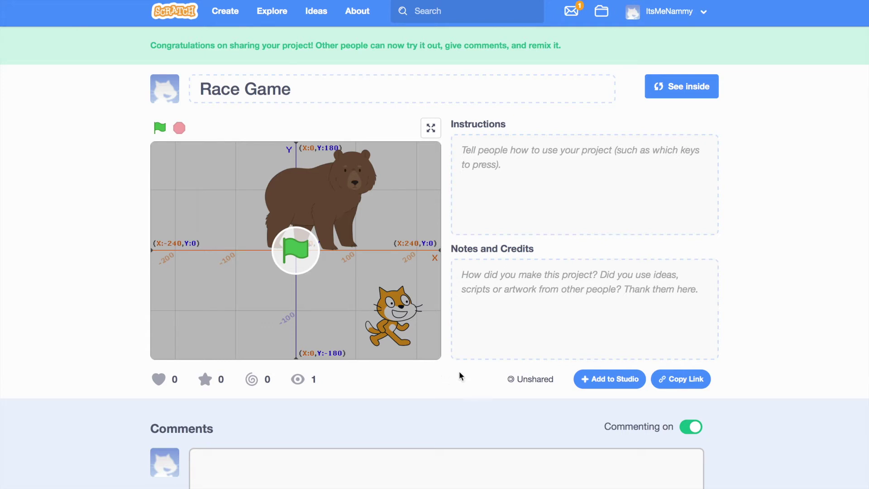
- Enter the project instructions "> Click on the green flag to start the project" and "> Watch as Scratch Cat beats Bear! Hahaha!" on two lines
{"action": "left_click_drag", "start_coordinate": [536, 254], "coordinate": [460, 249]}
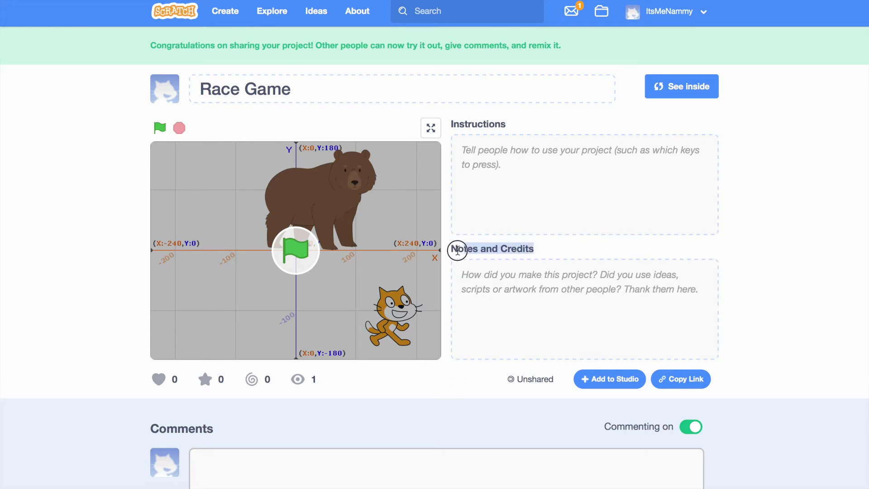
{"action": "left_click_drag", "start_coordinate": [509, 129], "coordinate": [448, 122]}
{"action": "left_click", "coordinate": [521, 118]}
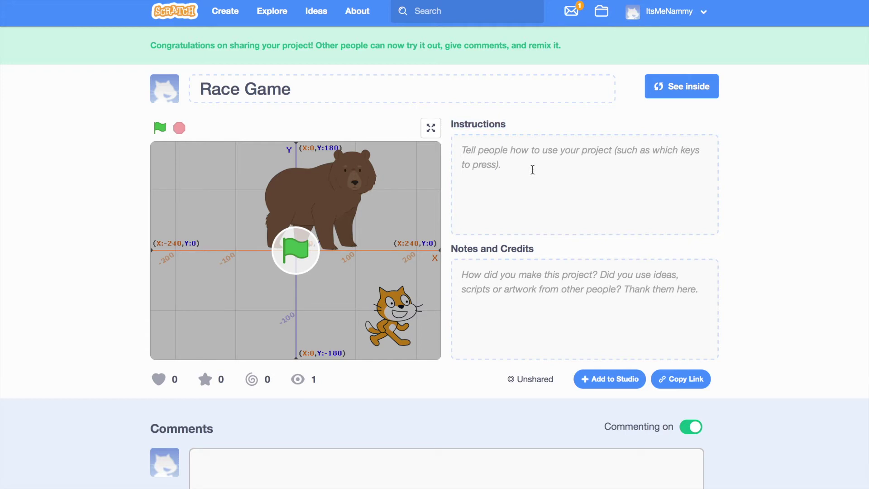
{"action": "left_click", "coordinate": [567, 168]}
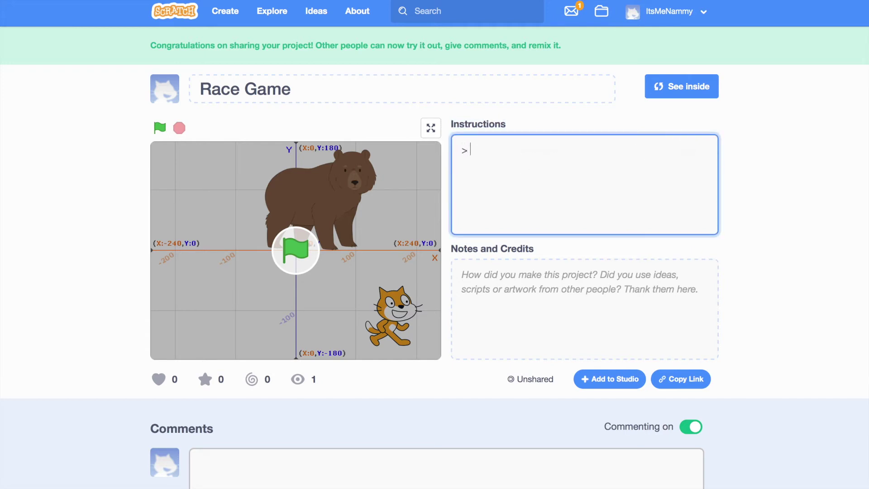
{"action": "type", "text": "> Click on the green flag to start the project"}
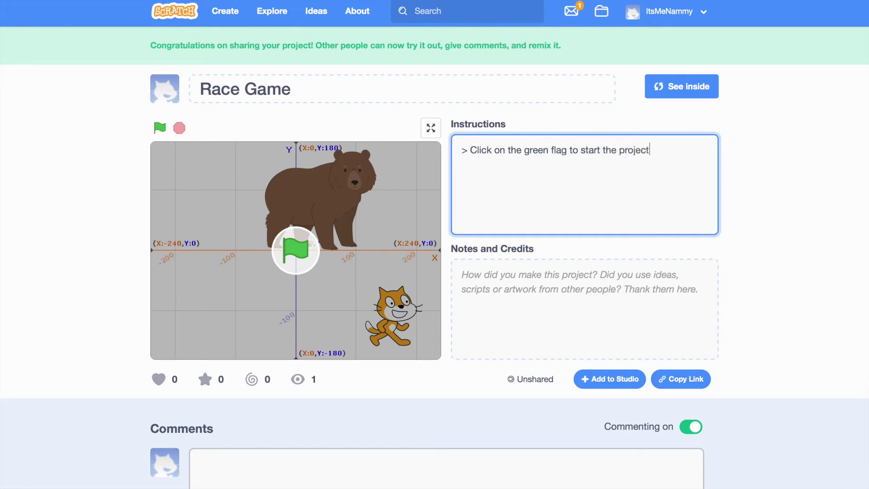
{"action": "type", "text": " > Watch as Scratch "}
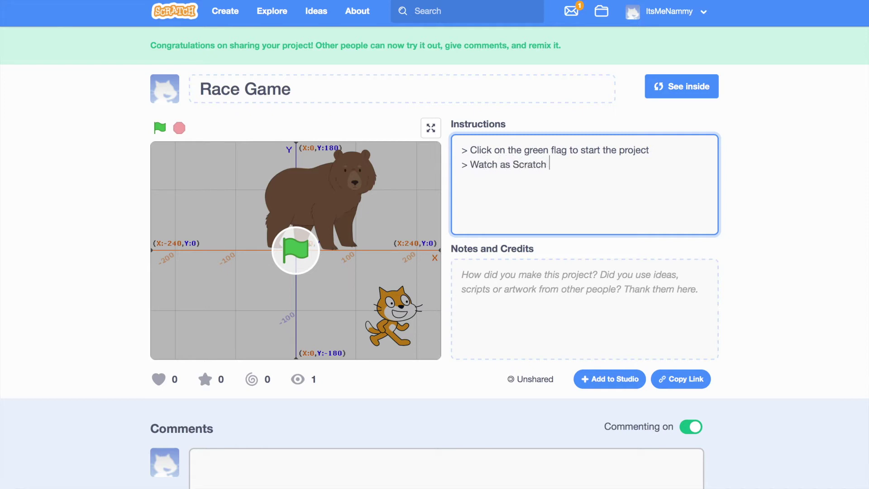
{"action": "type", "text": "Cat beats Bear! Hahaha!"}
{"action": "left_click", "coordinate": [747, 179]}
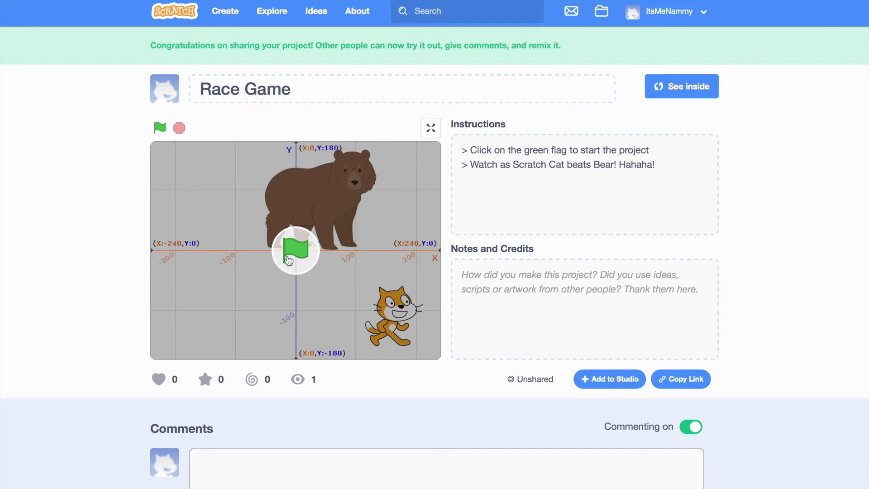
{"action": "left_click", "coordinate": [527, 304]}
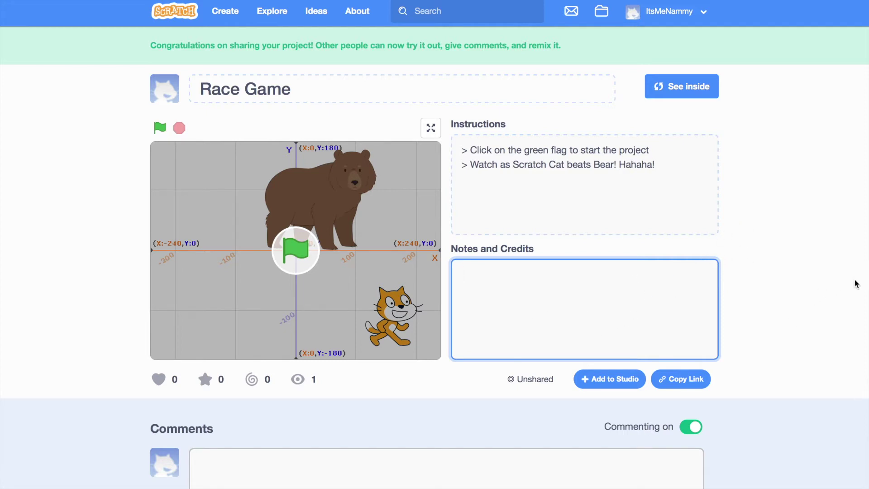
{"action": "left_click", "coordinate": [745, 270]}
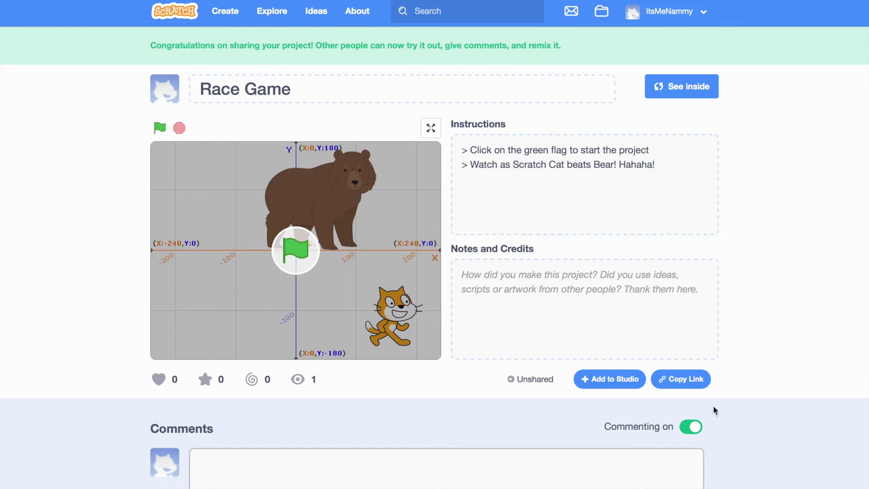
{"action": "left_click", "coordinate": [619, 310]}
{"action": "left_click", "coordinate": [774, 301]}
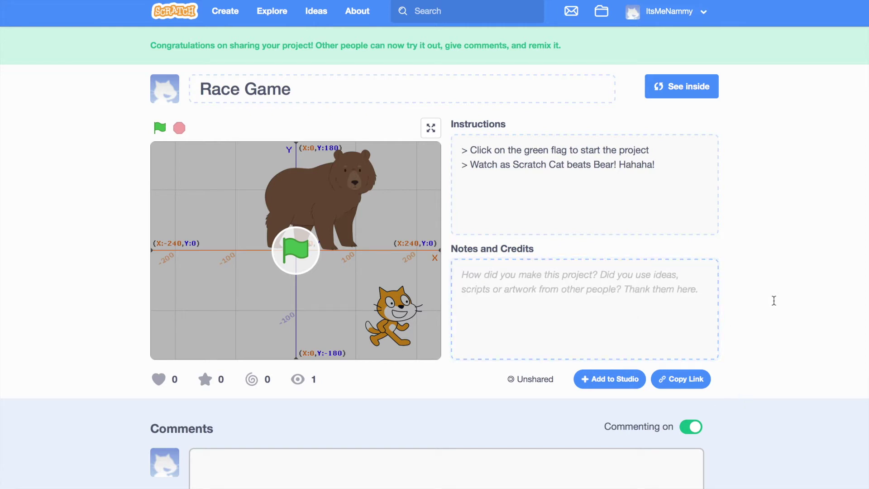
{"action": "left_click", "coordinate": [517, 319]}
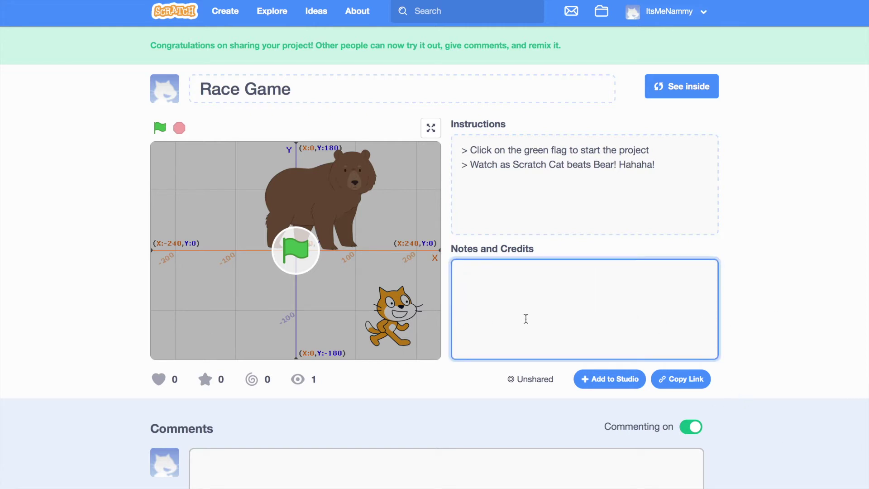
{"action": "type", "text": "not"}
{"action": "key", "text": "BackSpace"}
{"action": "key", "text": "BackSpace"}
{"action": "key", "text": "BackSpace"}
{"action": "key", "text": "BackSpace"}
{"action": "type", "text": "NOTE: Man"}
{"action": "type", "text": "ple helped met with"}
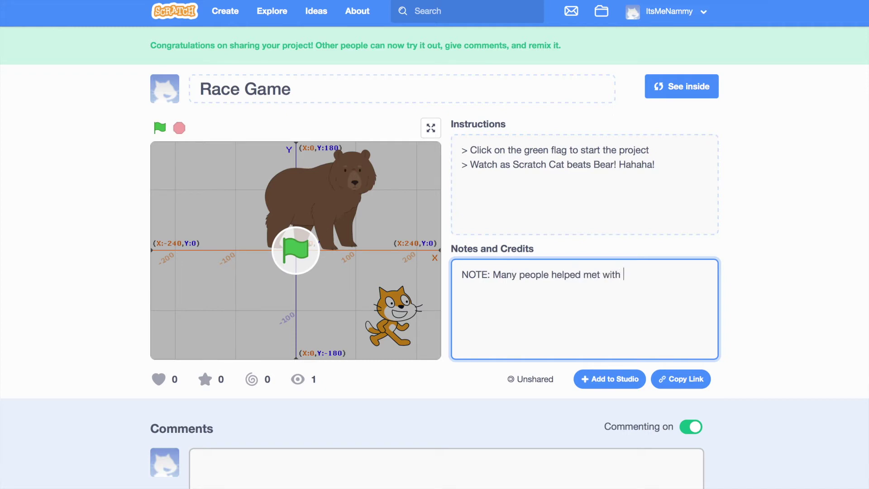
{"action": "key", "text": "BackSpace"}
{"action": "key", "text": "BackSpace"}
{"action": "key", "text": "BackSpace"}
{"action": "key", "text": "BackSpace"}
{"action": "key", "text": "BackSpace"}
{"action": "key", "text": "BackSpace"}
{"action": "key", "text": "BackSpace"}
{"action": "key", "text": "BackSpace"}
{"action": "key", "text": "BackSpace"}
{"action": "key", "text": "BackSpace"}
{"action": "key", "text": "BackSpace"}
{"action": "key", "text": "BackSpace"}
{"action": "key", "text": "BackSpace"}
{"action": "key", "text": "BackSpace"}
{"action": "key", "text": "BackSpace"}
{"action": "key", "text": "BackSpace"}
{"action": "key", "text": "BackSpace"}
{"action": "key", "text": "BackSpace"}
{"action": "key", "text": "BackSpace"}
{"action": "key", "text": "BackSpace"}
{"action": "key", "text": "BackSpace"}
{"action": "key", "text": "BackSpace"}
{"action": "key", "text": "BackSpace"}
{"action": "key", "text": "BackSpace"}
{"action": "key", "text": "BackSpace"}
{"action": "key", "text": "BackSpace"}
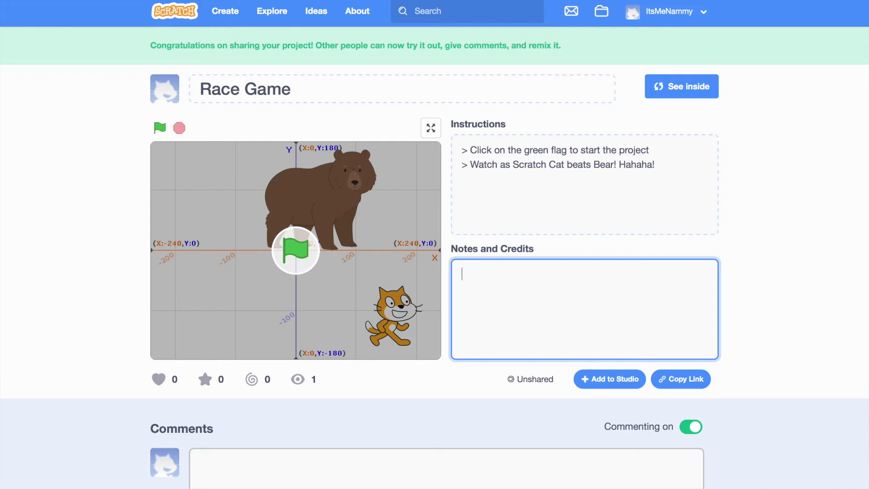
- Try out a note crediting another Scratch user "for participating here!" in Notes and Credits, and erase it again
{"action": "type", "text": "Crediu"}
{"action": "type", "text": "s to @MossW for par"}
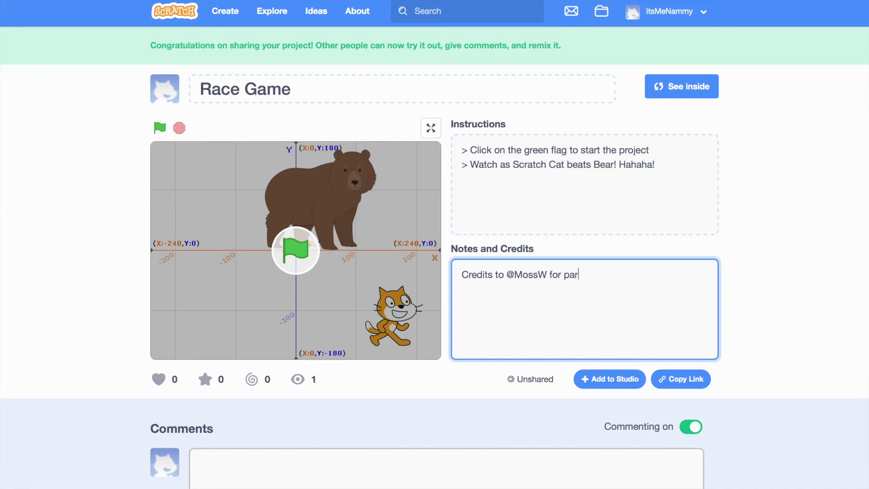
{"action": "key", "text": "BackSpace"}
{"action": "type", "text": "ing ihere!"}
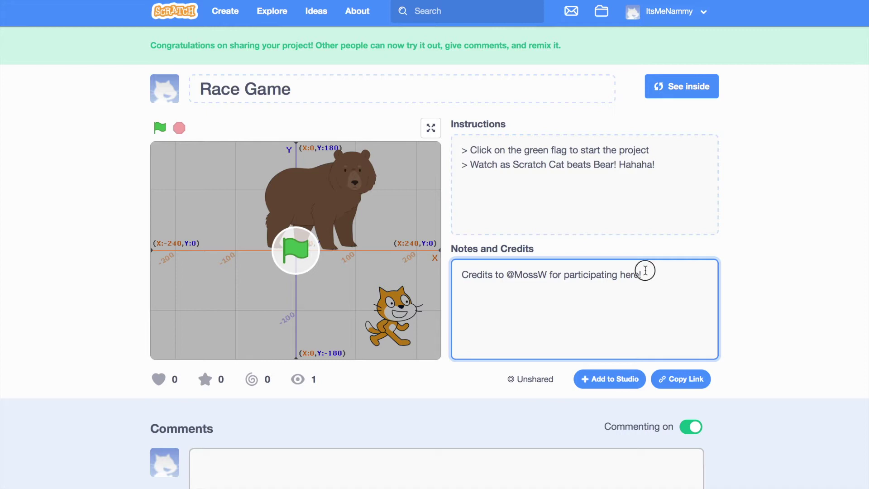
{"action": "left_click_drag", "start_coordinate": [646, 270], "coordinate": [448, 272]}
{"action": "key", "text": "BackSpace"}
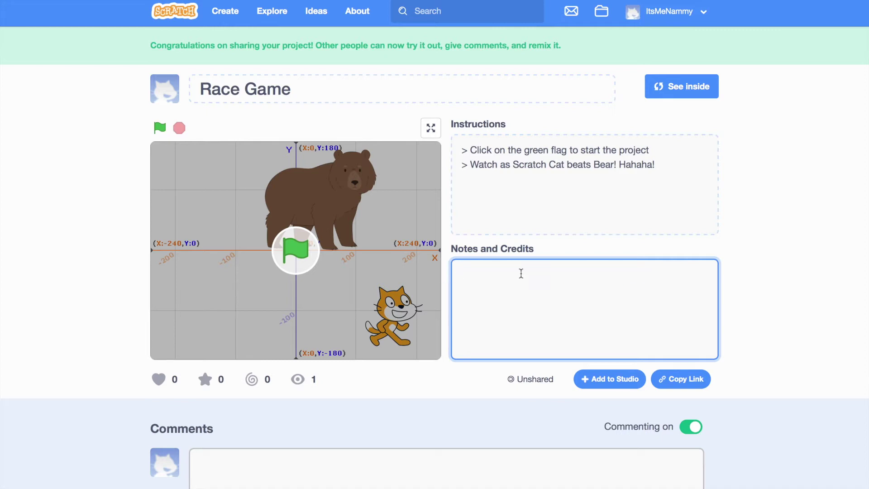
{"action": "left_click", "coordinate": [816, 257]}
- Leave the Race Game page for the account's My Stuff list and create a new project
{"action": "scroll", "coordinate": [3, 353], "scroll_direction": "down", "scroll_amount": 3}
{"action": "scroll", "coordinate": [6, 352], "scroll_direction": "up", "scroll_amount": 3}
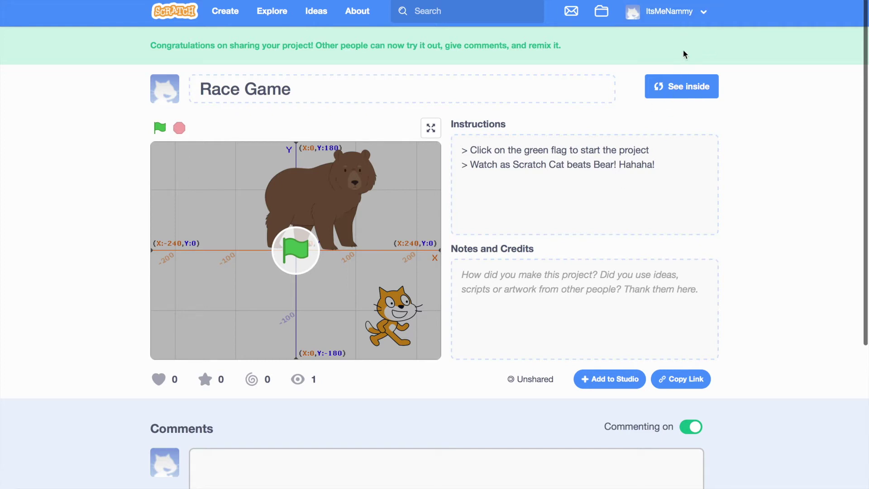
{"action": "left_click", "coordinate": [686, 23]}
{"action": "left_click", "coordinate": [684, 70]}
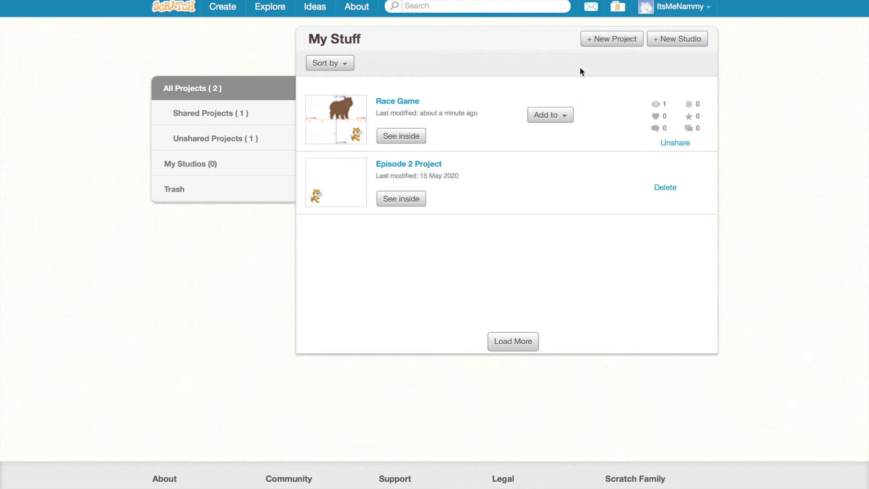
{"action": "left_click", "coordinate": [610, 46]}
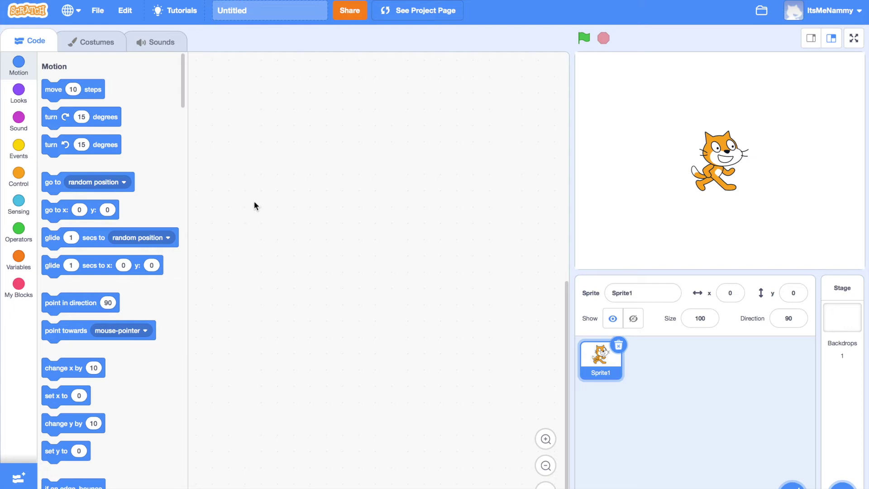
- Open Sprite1's costumes in the paint editor and examine the extent of the drawing canvas around the cat
{"action": "left_click", "coordinate": [96, 45]}
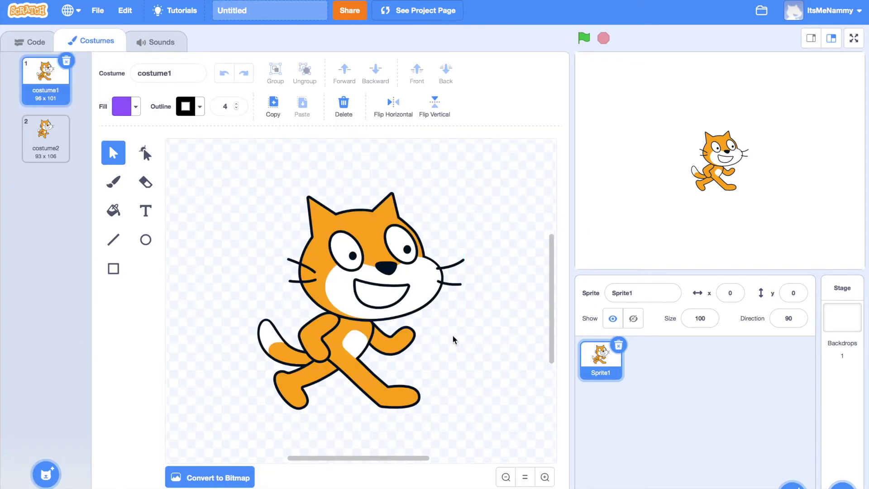
{"action": "key", "text": "ctrl+Up"}
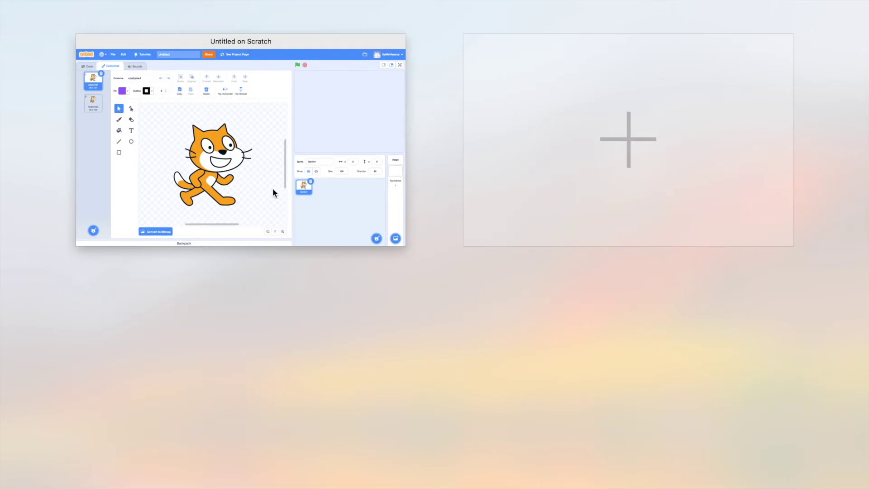
{"action": "left_click", "coordinate": [274, 193]}
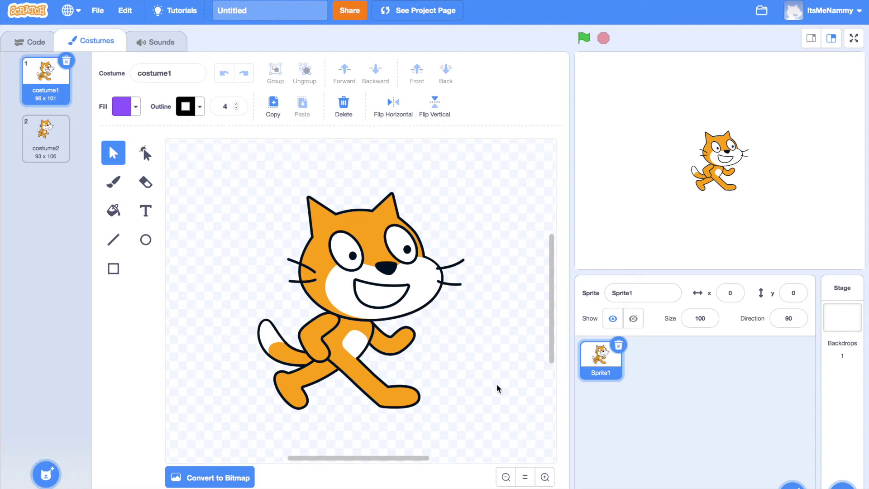
{"action": "left_click", "coordinate": [506, 477]}
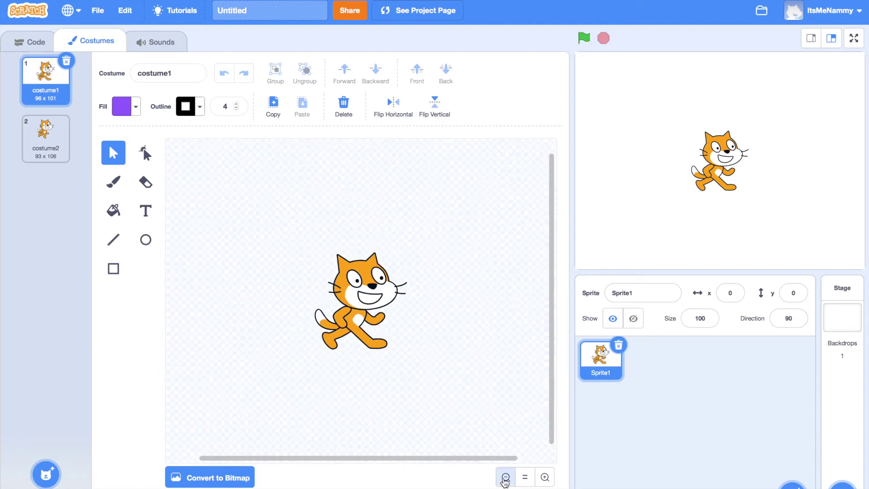
{"action": "left_click", "coordinate": [506, 477]}
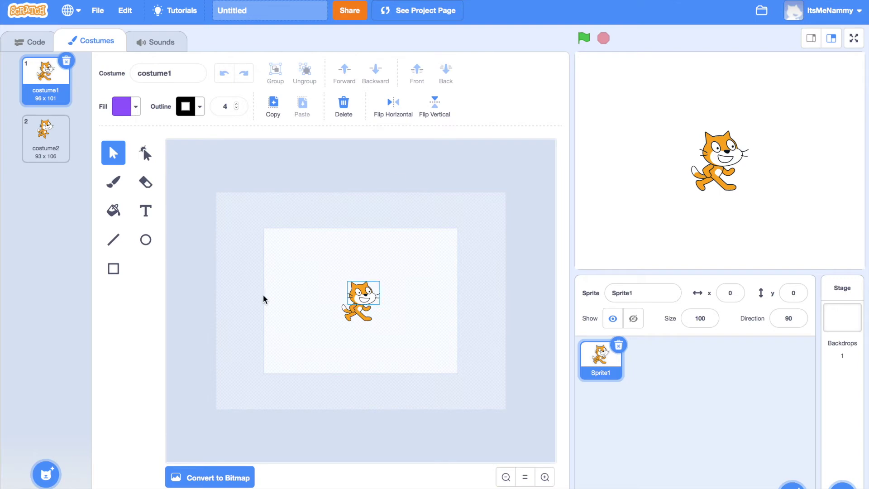
{"action": "left_click", "coordinate": [545, 477]}
{"action": "left_click", "coordinate": [545, 478]}
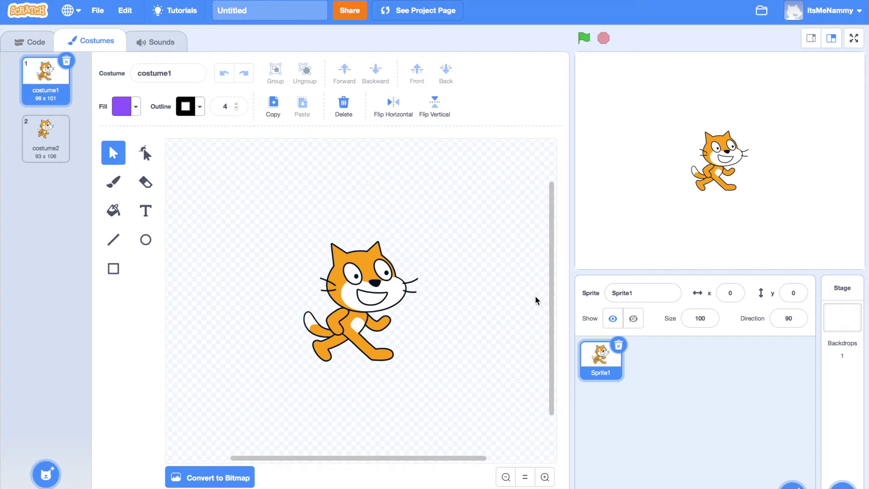
- Select the cat's body and front leg in costume1, shrink the part very slightly, and deselect it
{"action": "left_click", "coordinate": [392, 364]}
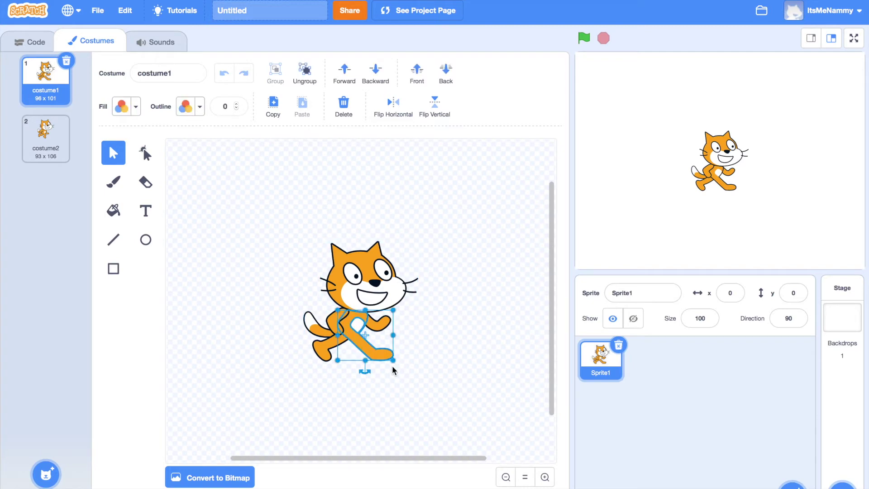
{"action": "mouse_move", "coordinate": [394, 360]}
{"action": "left_mouse_down"}
{"action": "mouse_move", "coordinate": [434, 414]}
{"action": "mouse_move", "coordinate": [394, 359]}
{"action": "left_mouse_up"}
{"action": "left_click", "coordinate": [431, 359]}
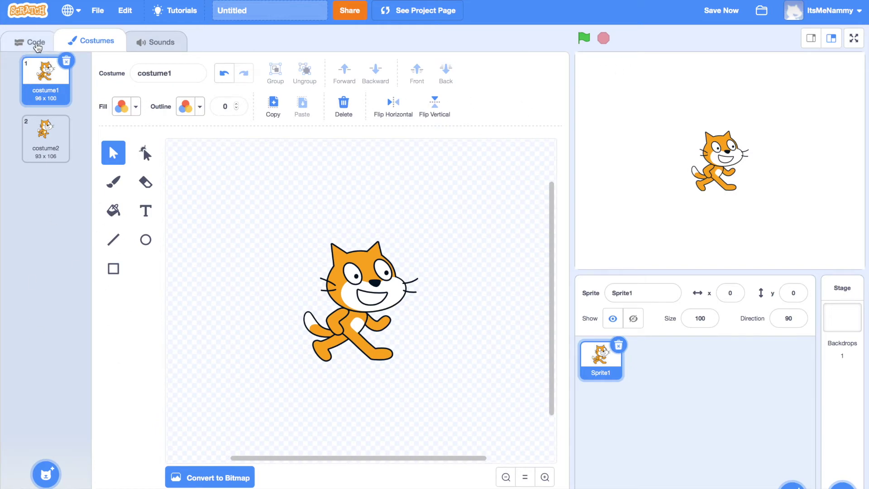
- Switch repeatedly between costume1 and costume2 to compare the cat's two walking poses, finishing on costume1
{"action": "left_click", "coordinate": [38, 49]}
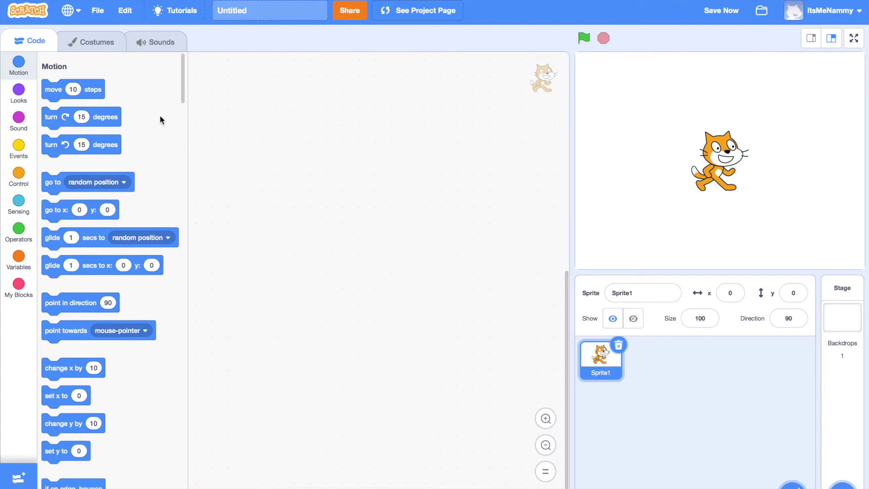
{"action": "left_click", "coordinate": [93, 50]}
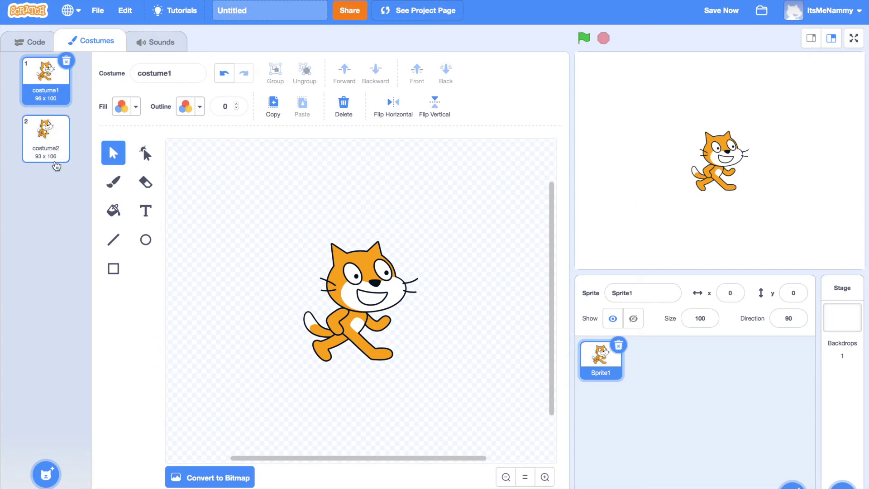
{"action": "left_click", "coordinate": [28, 120]}
{"action": "left_click", "coordinate": [44, 101]}
{"action": "left_click", "coordinate": [30, 123]}
{"action": "left_click", "coordinate": [44, 102]}
{"action": "left_click", "coordinate": [29, 122]}
{"action": "left_click", "coordinate": [44, 101]}
{"action": "left_click", "coordinate": [29, 123]}
{"action": "left_click", "coordinate": [43, 101]}
{"action": "left_click", "coordinate": [30, 123]}
{"action": "left_click", "coordinate": [43, 101]}
{"action": "left_click", "coordinate": [30, 122]}
{"action": "left_click", "coordinate": [43, 101]}
{"action": "left_click", "coordinate": [40, 146]}
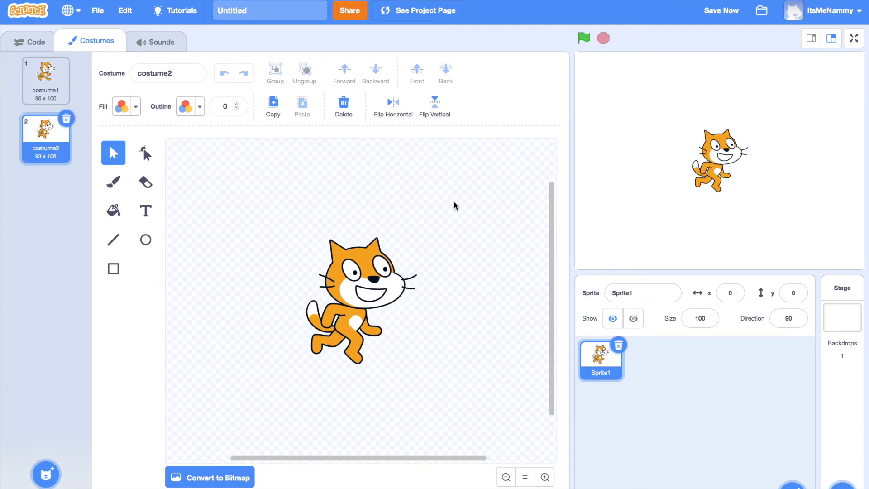
{"action": "left_click", "coordinate": [32, 57]}
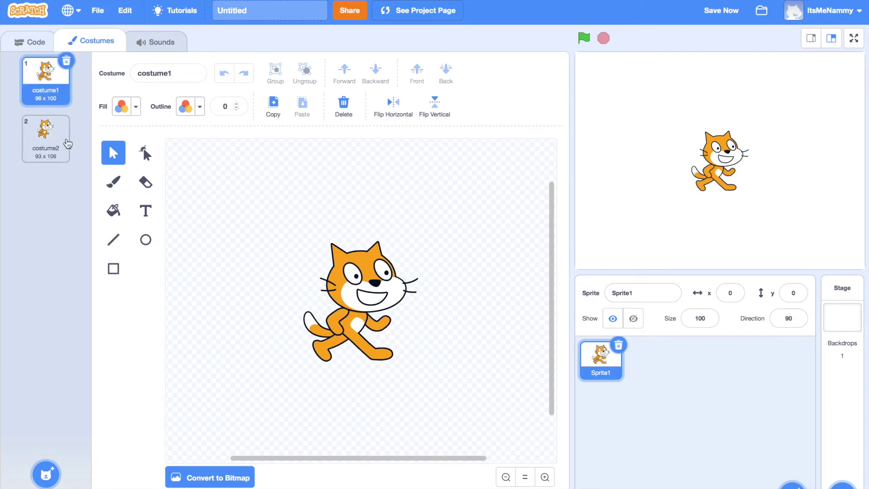
- Add a "switch costume to costume2" block to Sprite1's script area and run it
{"action": "left_click", "coordinate": [31, 42]}
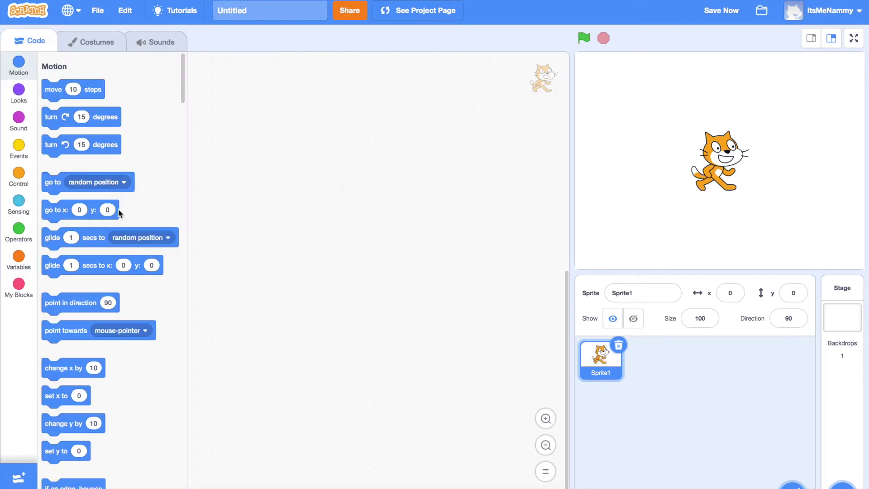
{"action": "left_click", "coordinate": [92, 49]}
{"action": "left_click", "coordinate": [33, 43]}
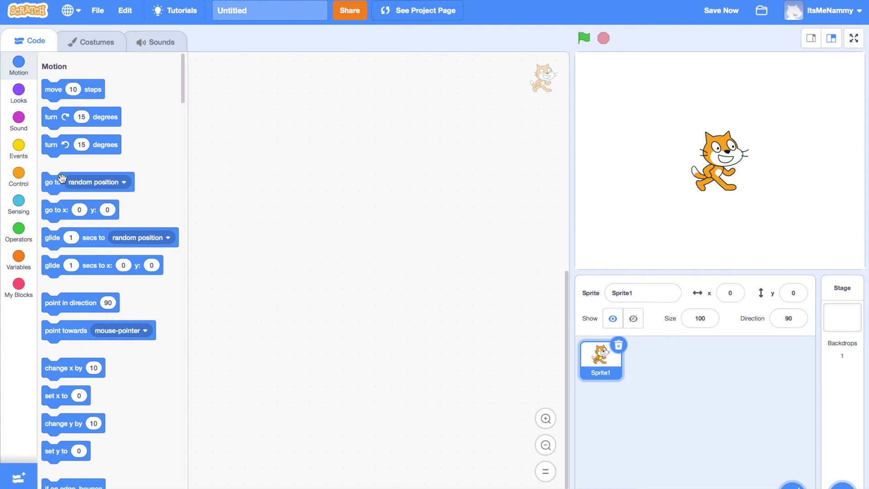
{"action": "left_click", "coordinate": [21, 100]}
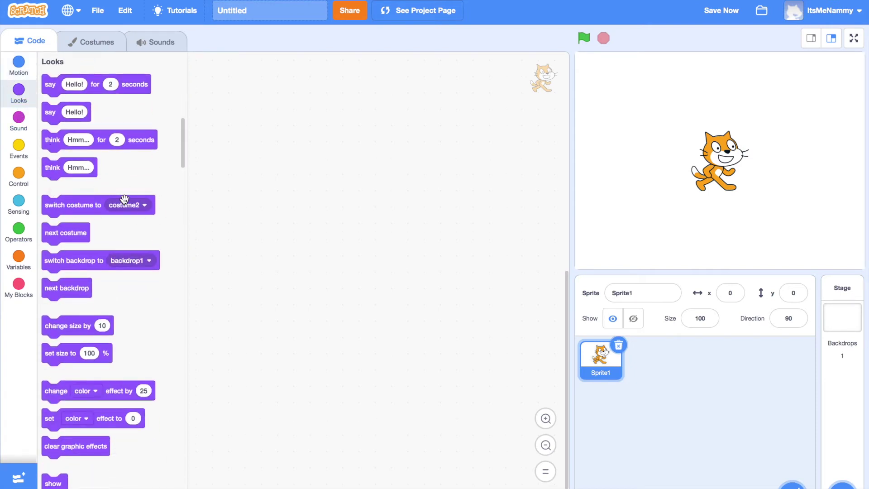
{"action": "left_click_drag", "start_coordinate": [86, 206], "coordinate": [297, 214]}
{"action": "left_click", "coordinate": [298, 214]}
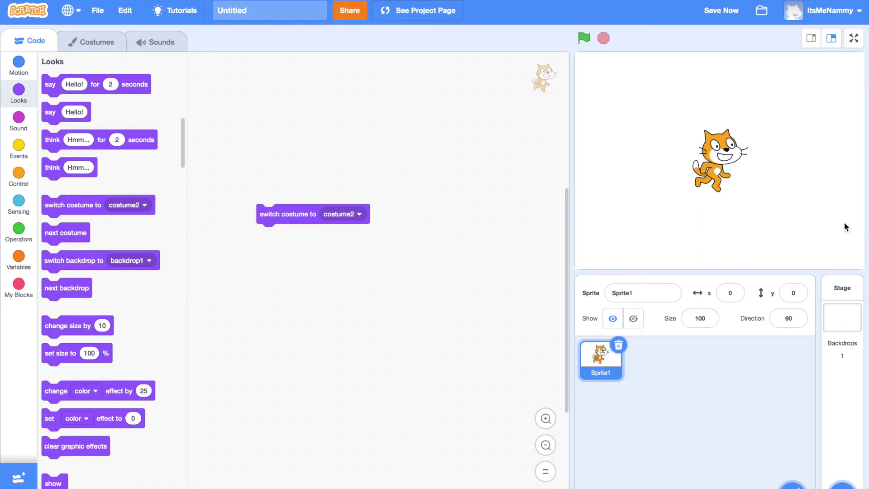
- Set the switch costume block to costume1 and run it on the cat
{"action": "left_click", "coordinate": [351, 217]}
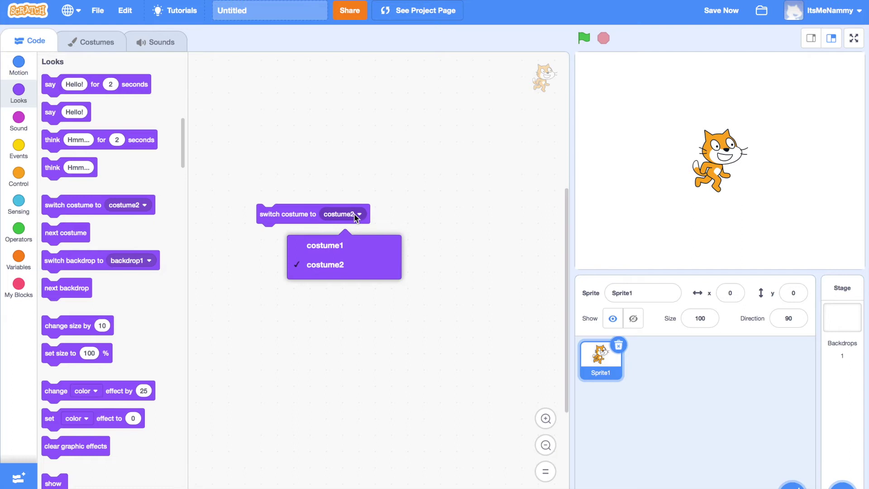
{"action": "left_click", "coordinate": [356, 246]}
{"action": "left_click", "coordinate": [306, 216]}
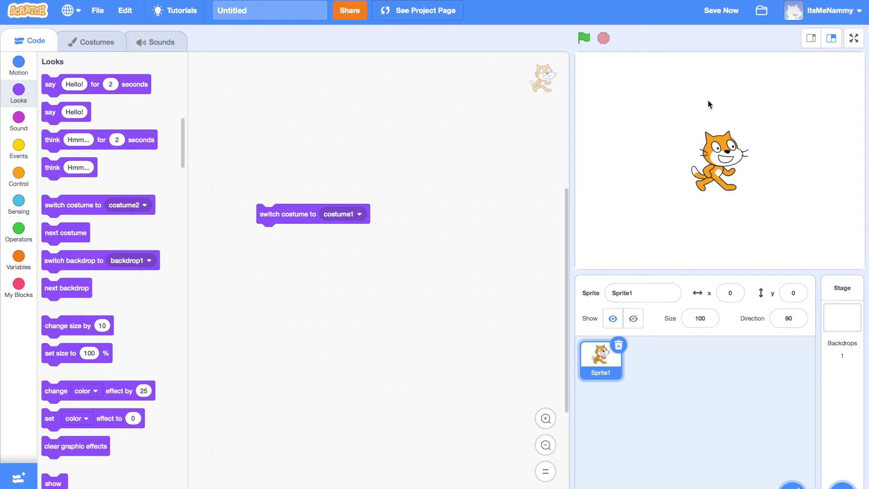
- Remove the switch costume block from the script area and return to the Motion blocks
{"action": "right_click", "coordinate": [268, 219]}
{"action": "left_click", "coordinate": [274, 213]}
{"action": "left_click", "coordinate": [280, 219]}
{"action": "left_click_drag", "start_coordinate": [279, 219], "coordinate": [124, 235]}
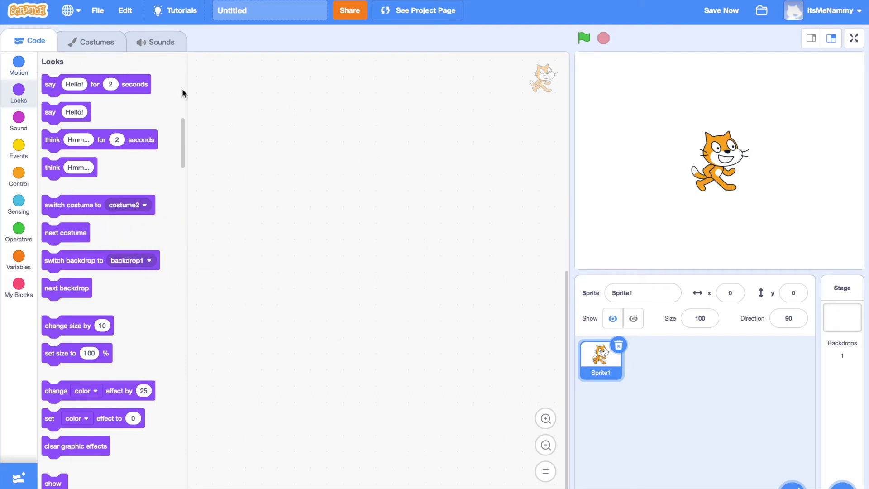
{"action": "left_click", "coordinate": [13, 67]}
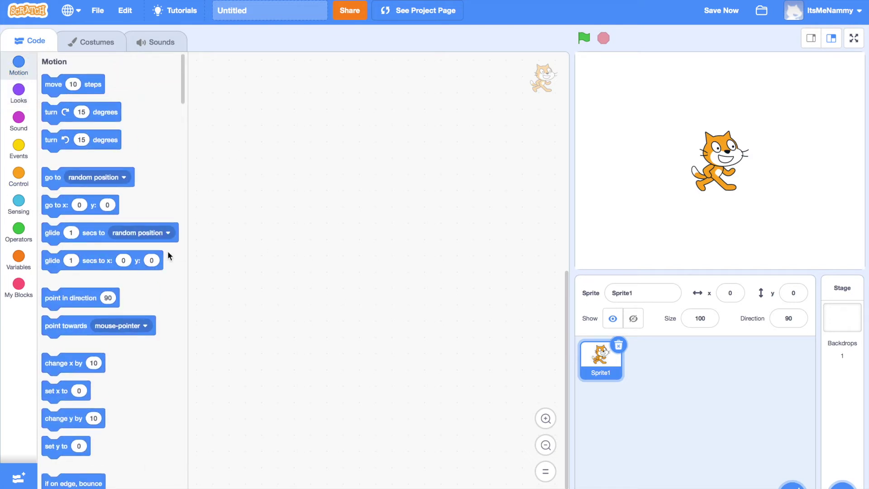
- Return to the cat's costumes, save the project, and title it "Paint Editor Test"
{"action": "left_click", "coordinate": [103, 45]}
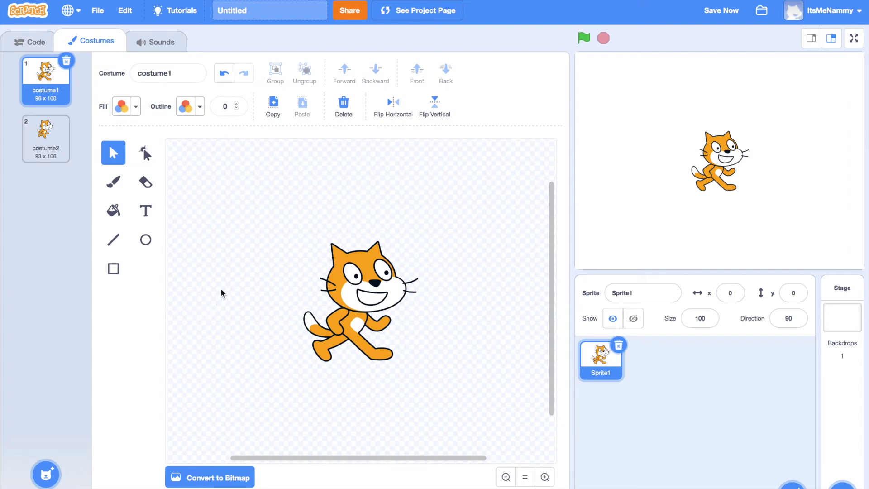
{"action": "left_click", "coordinate": [717, 12]}
{"action": "left_click", "coordinate": [247, 10]}
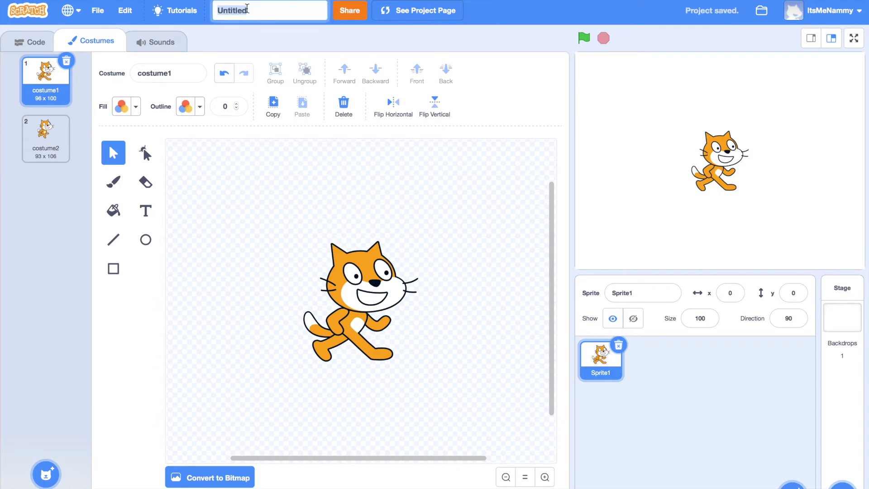
{"action": "type", "text": "Paint Editor test"}
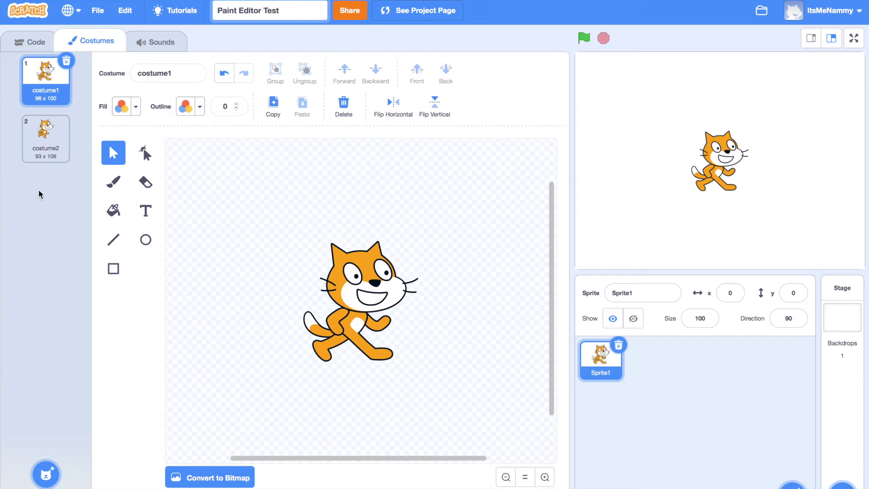
- Show the reshape points of the cat's left eye in costume1 with the Reshape tool
{"action": "left_click", "coordinate": [37, 215]}
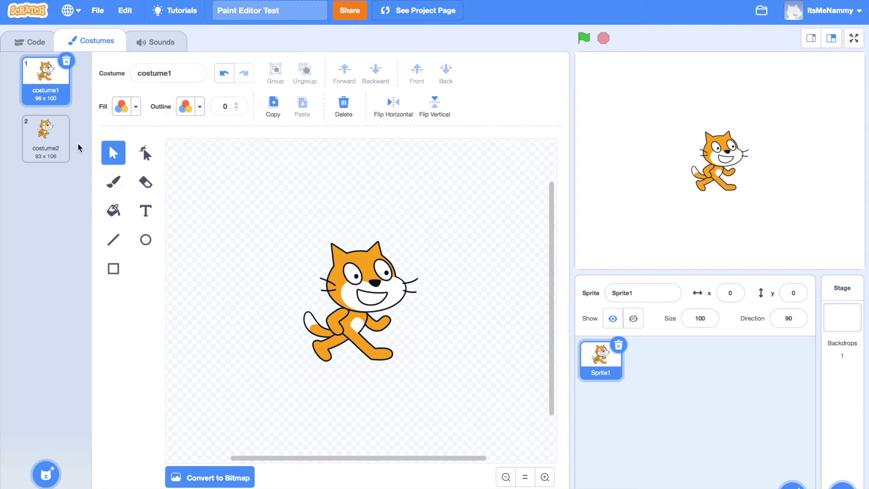
{"action": "left_click", "coordinate": [145, 153]}
{"action": "left_click", "coordinate": [355, 277]}
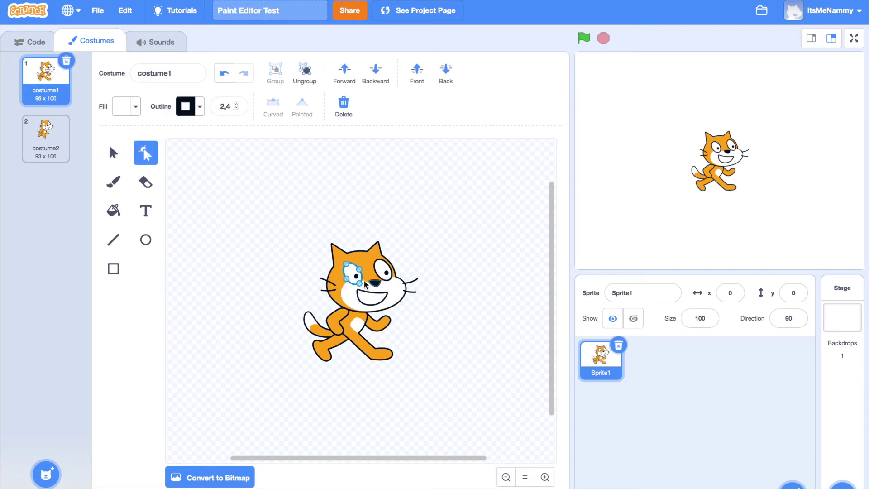
- Paint white size-10 brush strokes above the cat's head in costume1, then erase them with the Eraser at size 40
{"action": "left_click", "coordinate": [113, 182]}
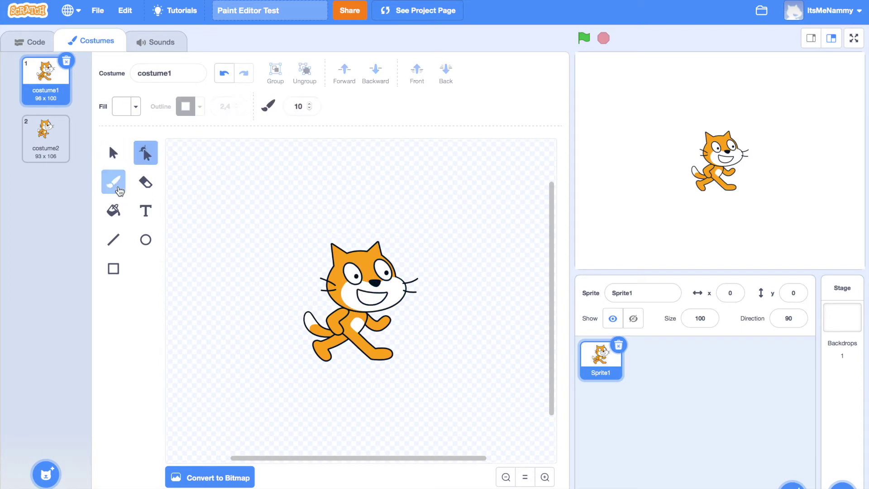
{"action": "mouse_move", "coordinate": [209, 222]}
{"action": "left_mouse_down"}
{"action": "mouse_move", "coordinate": [258, 200]}
{"action": "mouse_move", "coordinate": [365, 195]}
{"action": "left_mouse_up"}
{"action": "mouse_move", "coordinate": [212, 254]}
{"action": "left_mouse_down"}
{"action": "mouse_move", "coordinate": [291, 219]}
{"action": "mouse_move", "coordinate": [268, 196]}
{"action": "mouse_move", "coordinate": [324, 205]}
{"action": "mouse_move", "coordinate": [237, 205]}
{"action": "left_mouse_up"}
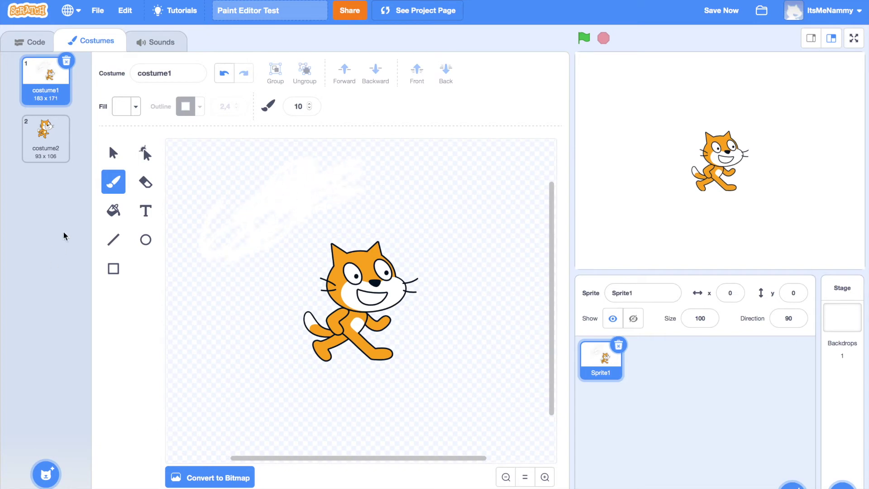
{"action": "left_click", "coordinate": [157, 182]}
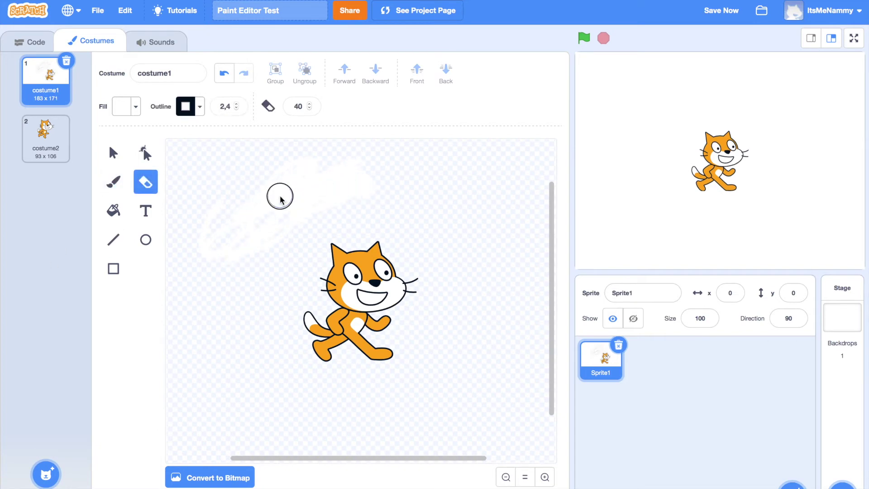
{"action": "mouse_move", "coordinate": [375, 176]}
{"action": "left_mouse_down"}
{"action": "mouse_move", "coordinate": [223, 217]}
{"action": "mouse_move", "coordinate": [311, 210]}
{"action": "mouse_move", "coordinate": [210, 252]}
{"action": "mouse_move", "coordinate": [223, 237]}
{"action": "left_mouse_up"}
- Fill the cat's head, torso, front leg and both arms in costume1 with white, leaving the tail and back leg orange
{"action": "left_click", "coordinate": [113, 210]}
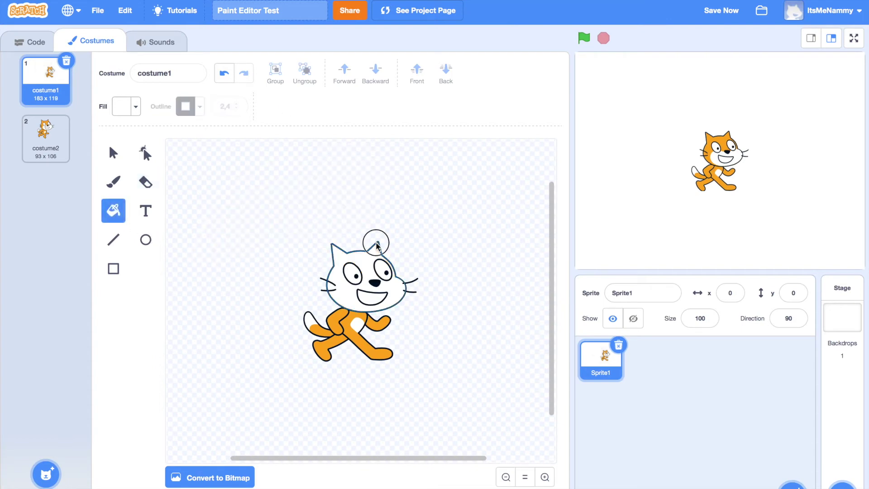
{"action": "left_click", "coordinate": [377, 248]}
{"action": "left_click", "coordinate": [358, 330]}
{"action": "left_click", "coordinate": [365, 341]}
{"action": "left_click", "coordinate": [383, 352]}
{"action": "left_click", "coordinate": [337, 344]}
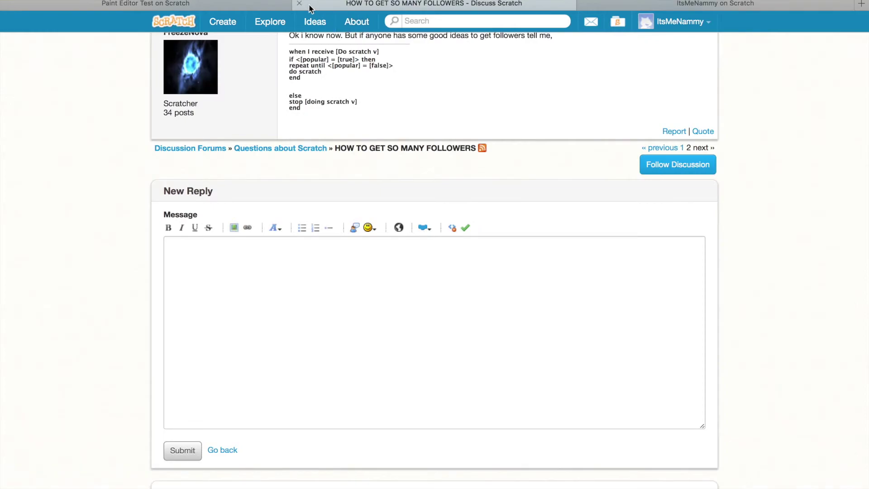
- Close the "HOW TO GET SO MANY FOLLOWERS" discussion page and return to the Paint Editor Test project
{"action": "key", "text": "super+w"}
{"action": "left_click", "coordinate": [213, 4]}
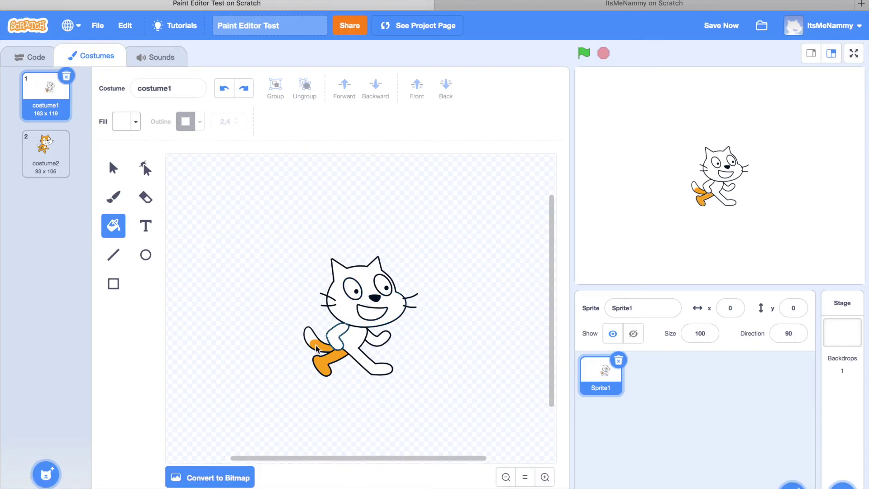
{"action": "left_click", "coordinate": [125, 29]}
{"action": "left_click", "coordinate": [293, 263]}
- Erase nearly all of the cat in costume1 with the Eraser at size 40
{"action": "left_click", "coordinate": [146, 225]}
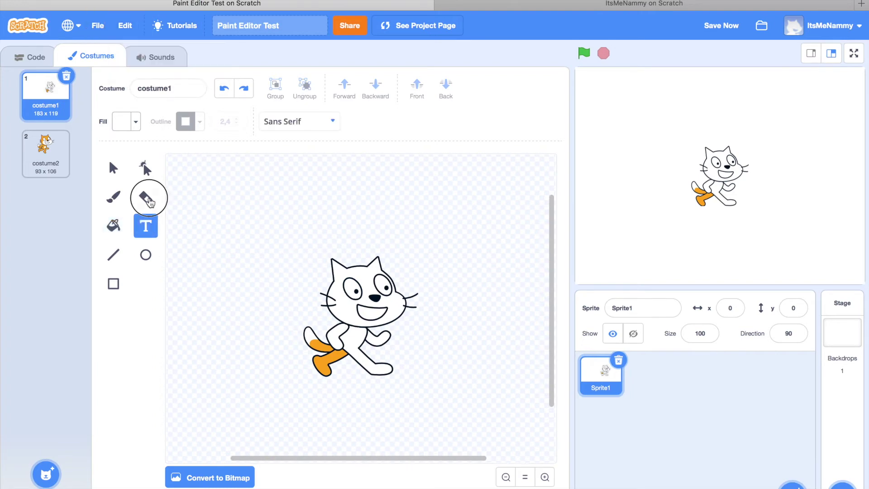
{"action": "left_click", "coordinate": [145, 197]}
{"action": "mouse_move", "coordinate": [350, 340]}
{"action": "left_mouse_down"}
{"action": "mouse_move", "coordinate": [322, 366]}
{"action": "mouse_move", "coordinate": [335, 344]}
{"action": "mouse_move", "coordinate": [336, 291]}
{"action": "mouse_move", "coordinate": [357, 262]}
{"action": "left_mouse_up"}
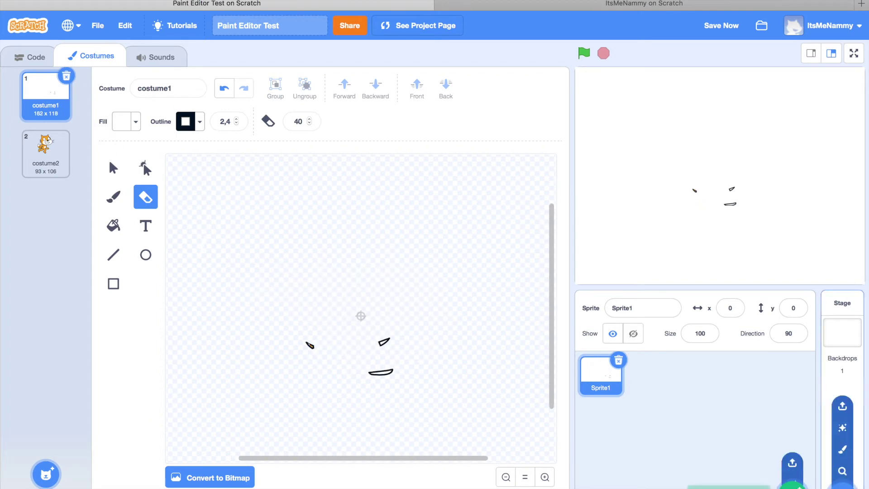
- Delete the erased Sprite1 from the project
{"action": "mouse_move", "coordinate": [793, 473]}
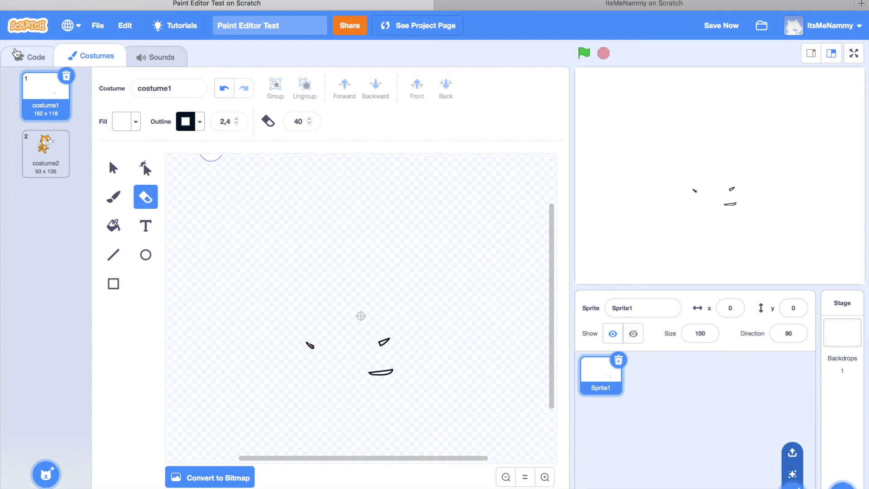
{"action": "left_click", "coordinate": [30, 57]}
{"action": "left_click", "coordinate": [620, 359]}
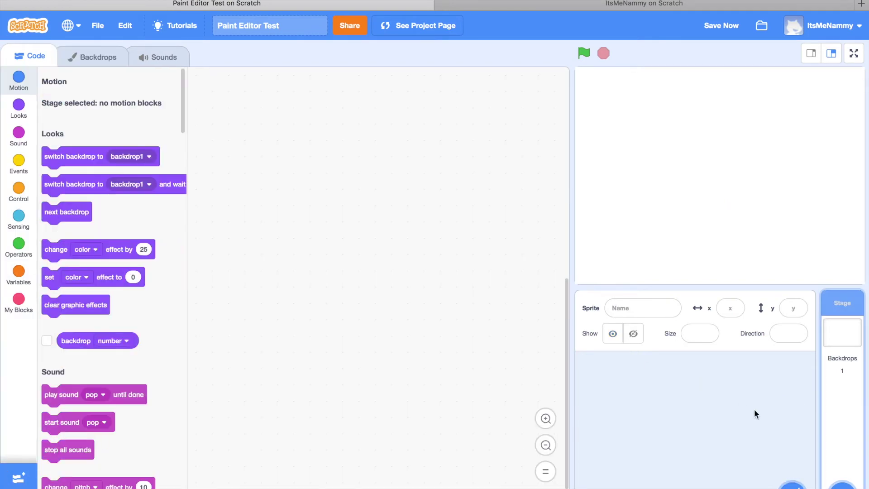
- Search the sprite library for "Cat", add the Cat sprite, and open its costumes
{"action": "left_click", "coordinate": [792, 474]}
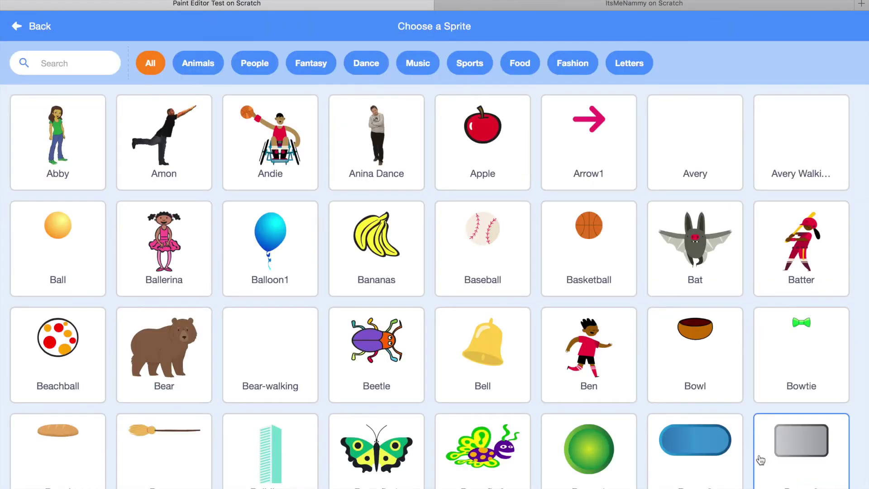
{"action": "left_click", "coordinate": [81, 64]}
{"action": "type", "text": "Cat"}
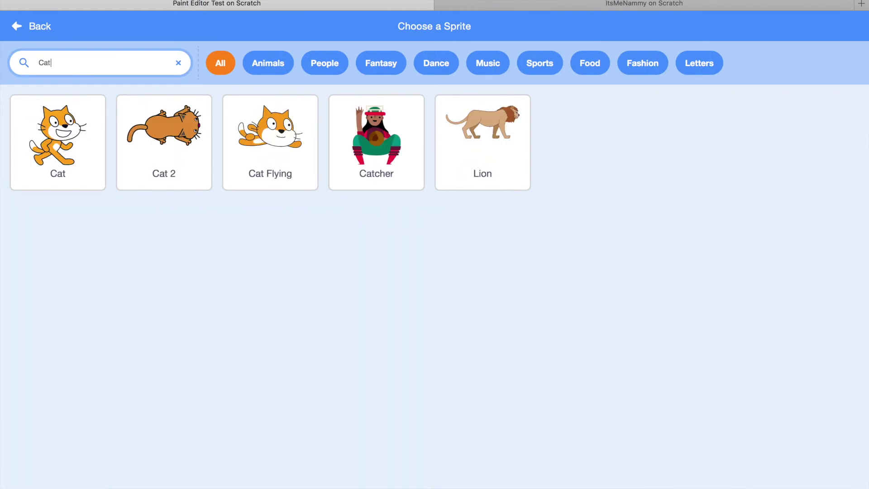
{"action": "left_click", "coordinate": [58, 136]}
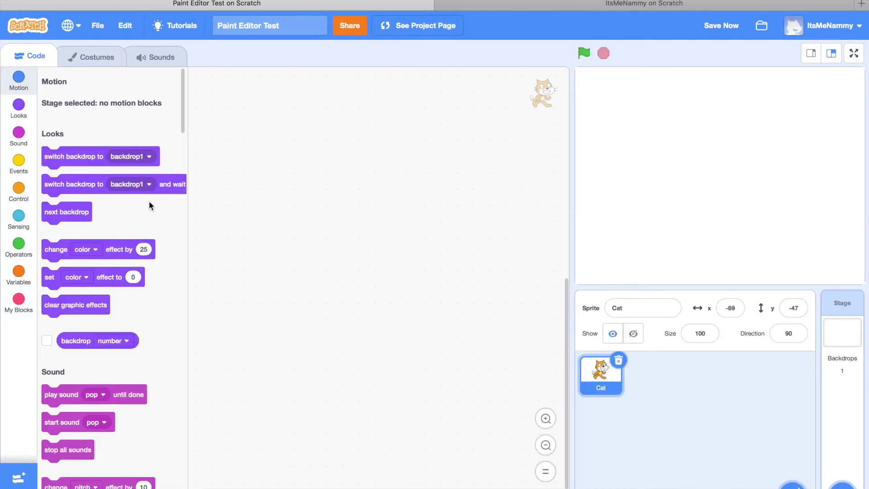
{"action": "left_click", "coordinate": [79, 67]}
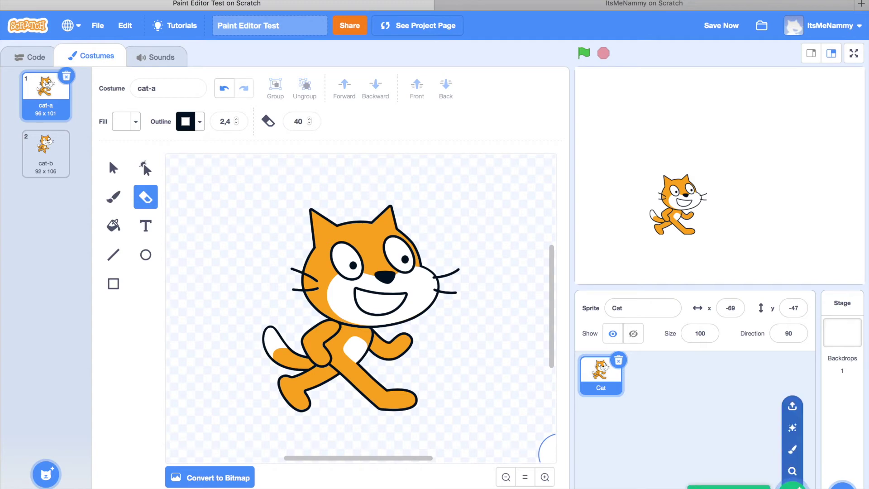
- Search the sprite library for "Scratch", add a second Cat sprite, and delete that duplicate
{"action": "left_click", "coordinate": [792, 474]}
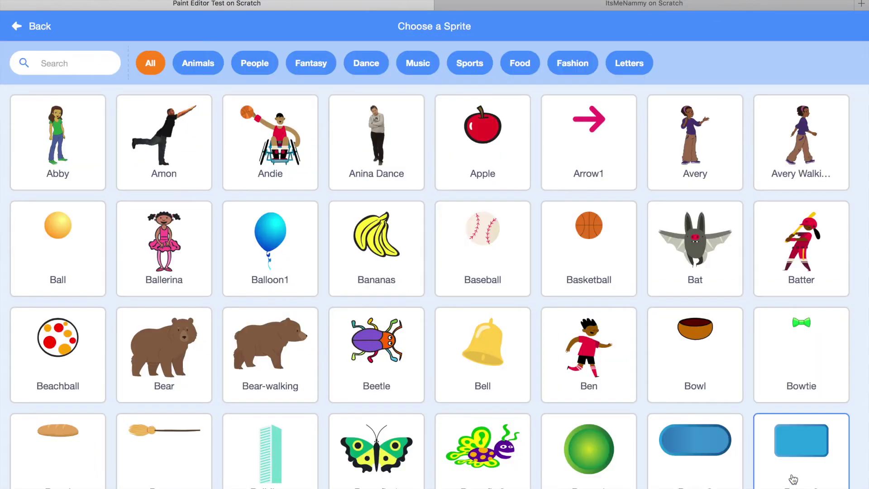
{"action": "left_click", "coordinate": [86, 67]}
{"action": "type", "text": "Scratch"}
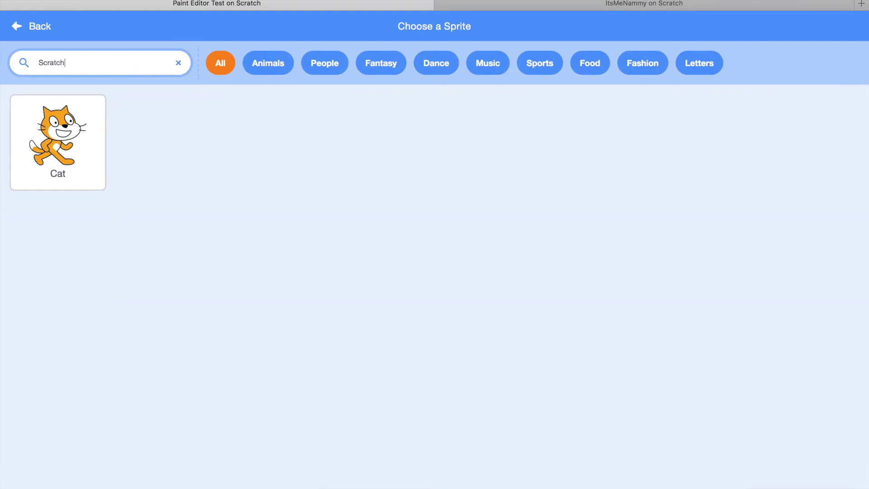
{"action": "left_click", "coordinate": [31, 102]}
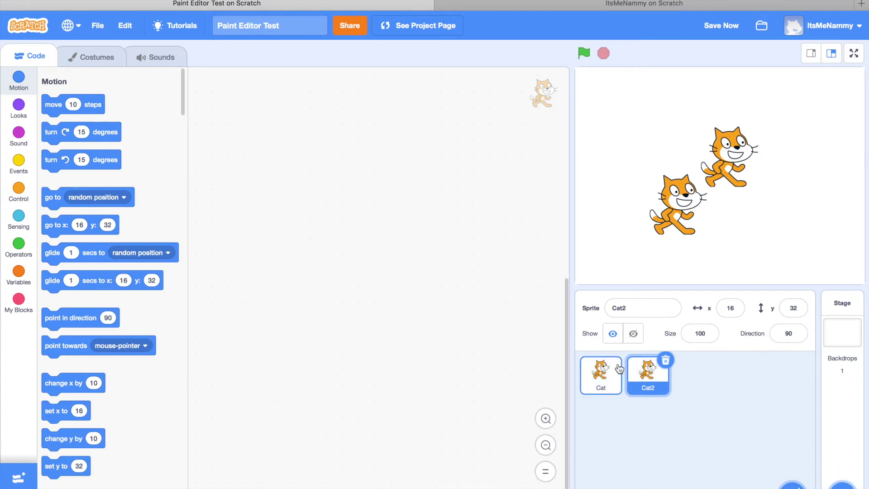
{"action": "left_click", "coordinate": [667, 364]}
- Move the Cat on the stage to about x 9, y -18 and open its costumes
{"action": "left_click_drag", "start_coordinate": [680, 211], "coordinate": [726, 193]}
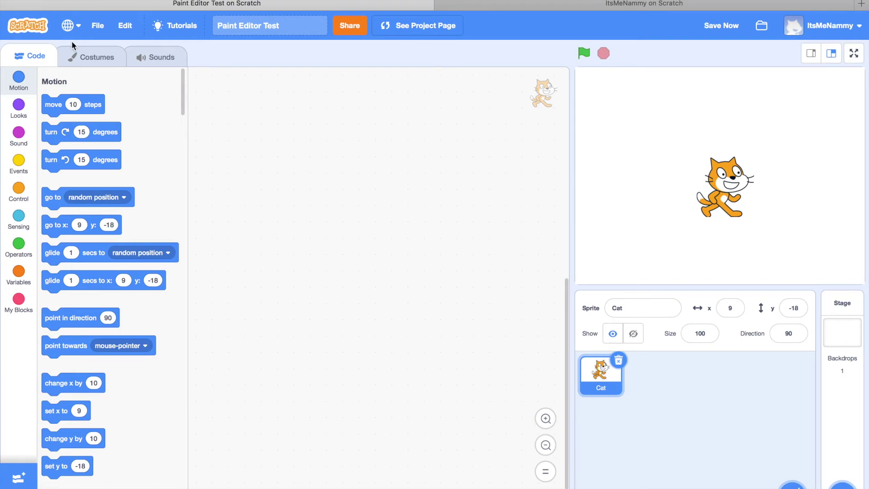
{"action": "left_click", "coordinate": [88, 55]}
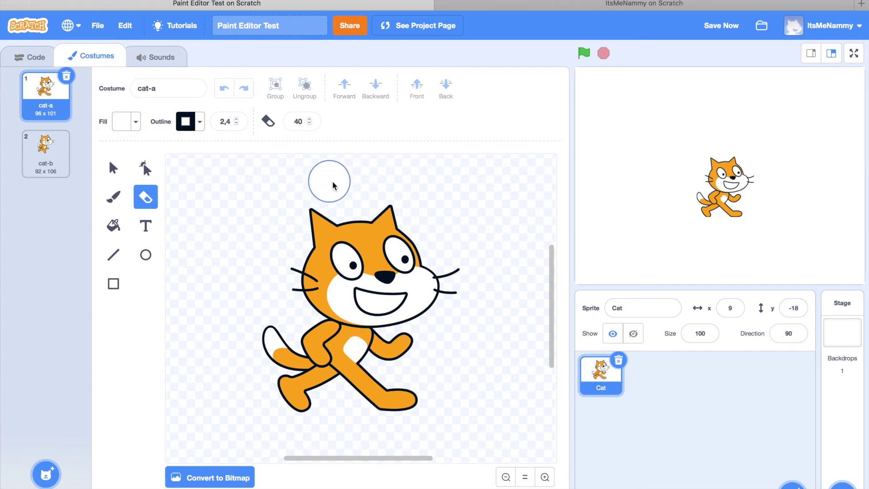
{"action": "scroll", "coordinate": [352, 180], "scroll_direction": "right", "scroll_amount": 2}
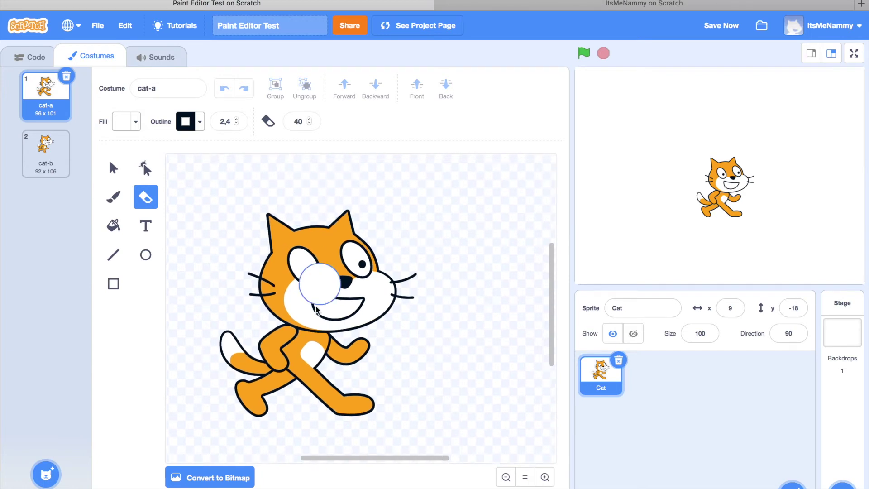
{"action": "left_click_drag", "start_coordinate": [382, 458], "coordinate": [362, 457]}
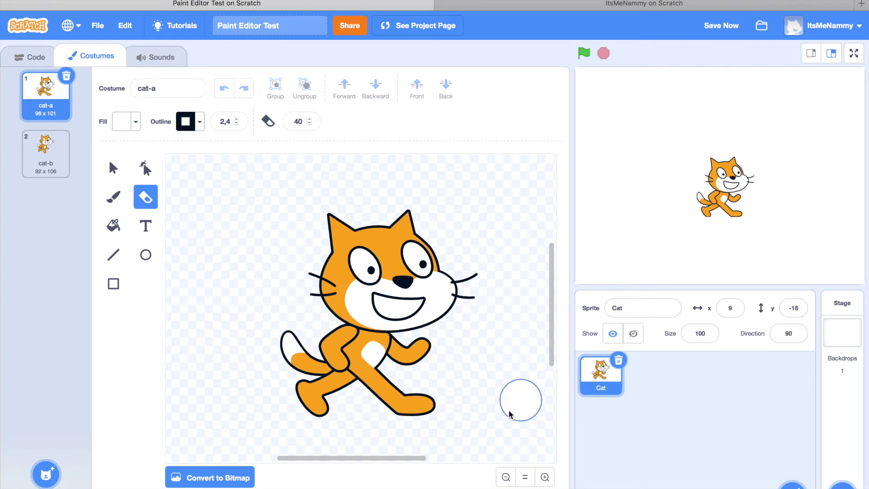
{"action": "left_click", "coordinate": [409, 274]}
{"action": "key", "text": "ctrl+z"}
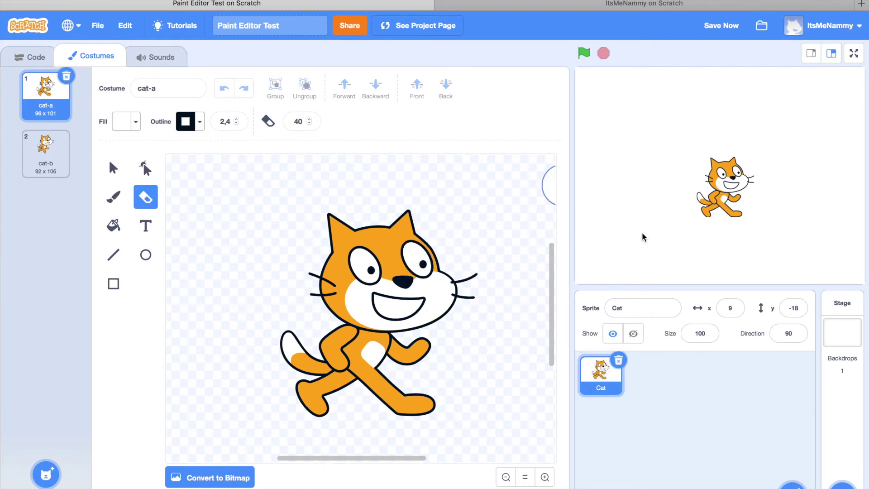
{"action": "scroll", "coordinate": [431, 258], "scroll_direction": "up", "scroll_amount": 3}
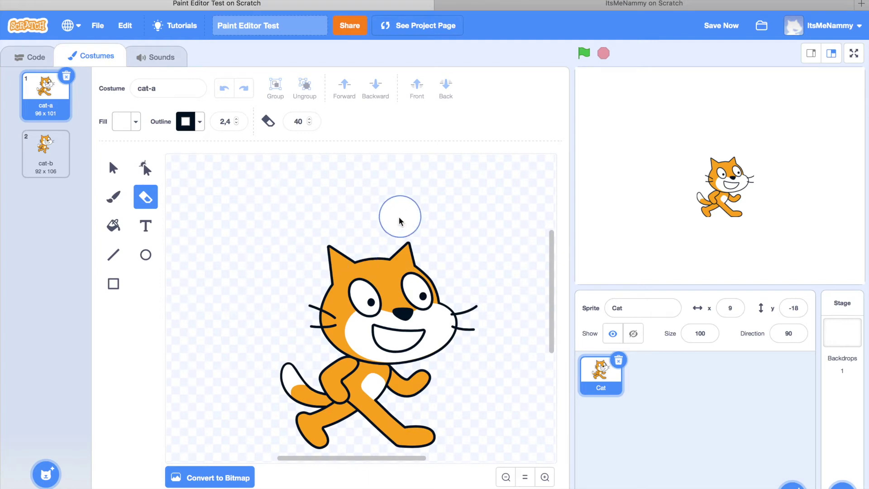
{"action": "scroll", "coordinate": [516, 283], "scroll_direction": "down", "scroll_amount": 2}
{"action": "scroll", "coordinate": [552, 308], "scroll_direction": "down", "scroll_amount": 2}
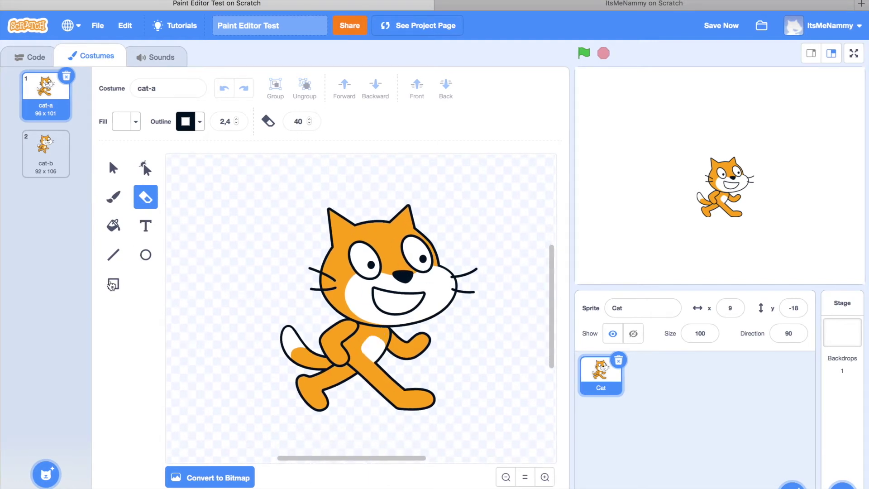
- Nudge the head in cat-a with the Select tool, then move the torso and front leg to the left of the head
{"action": "left_click", "coordinate": [112, 169]}
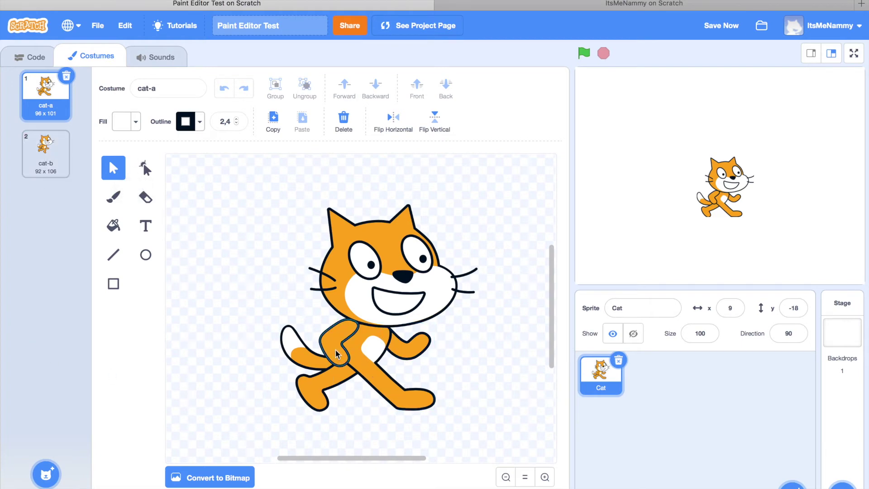
{"action": "left_click", "coordinate": [393, 305]}
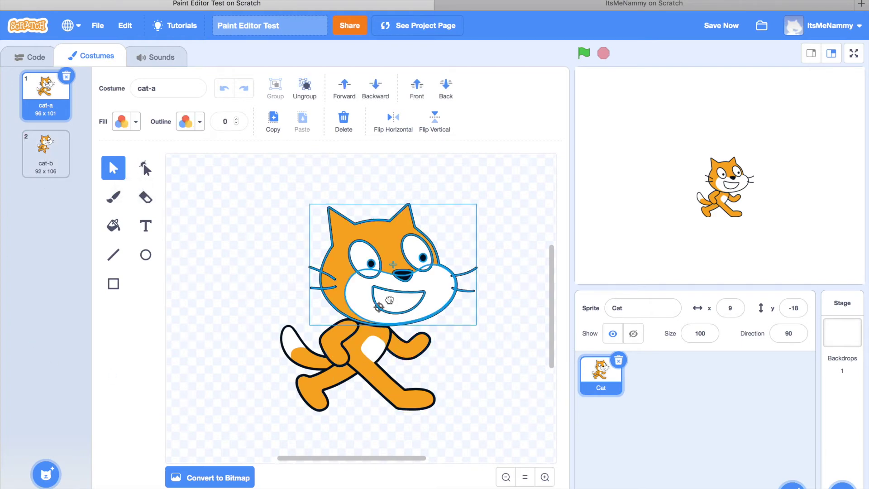
{"action": "left_click_drag", "start_coordinate": [398, 297], "coordinate": [398, 298]}
{"action": "left_click", "coordinate": [392, 380]}
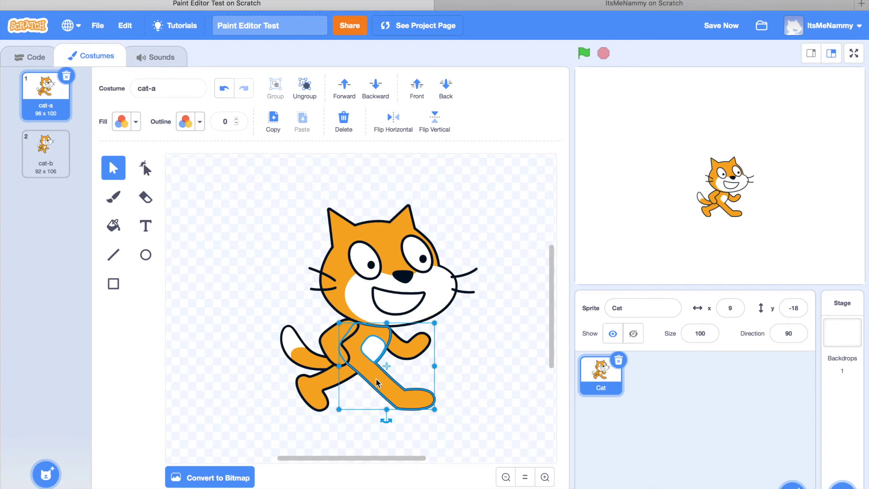
{"action": "left_click_drag", "start_coordinate": [360, 350], "coordinate": [224, 250]}
{"action": "left_click", "coordinate": [455, 200]}
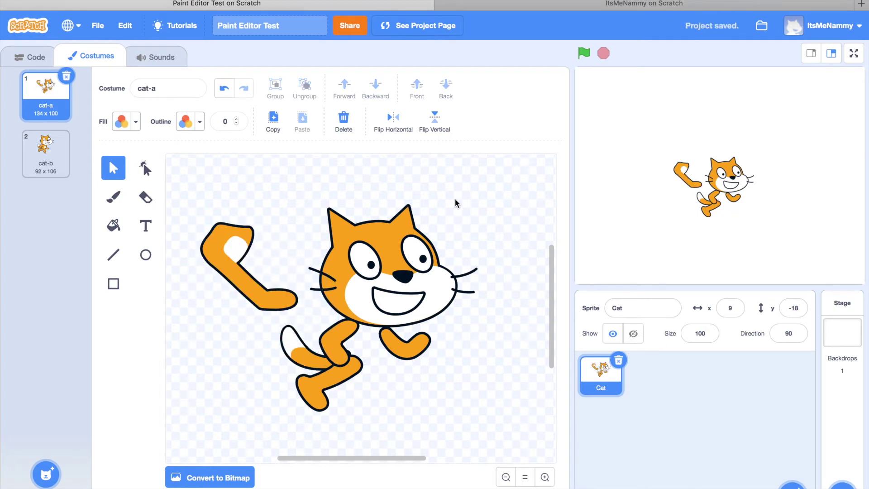
- Pull both arms, the back leg and the tail of cat-a away from one another as separate pieces
{"action": "left_click_drag", "start_coordinate": [332, 349], "coordinate": [490, 411]}
{"action": "left_click_drag", "start_coordinate": [421, 352], "coordinate": [516, 355]}
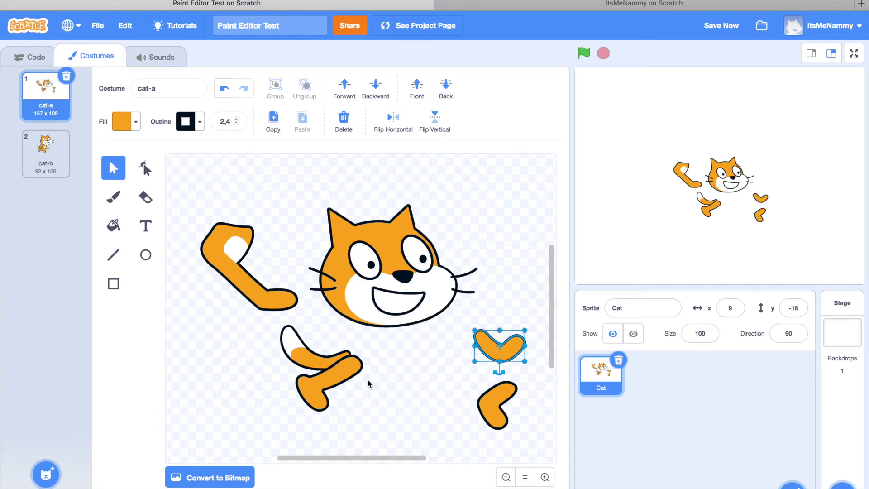
{"action": "left_click_drag", "start_coordinate": [335, 382], "coordinate": [416, 404]}
{"action": "left_click_drag", "start_coordinate": [340, 368], "coordinate": [303, 396]}
- Move the torso piece to the canvas's right side and the head to its left, placing the back leg beside the head and the tail beneath
{"action": "left_click_drag", "start_coordinate": [248, 286], "coordinate": [512, 284]}
{"action": "left_click_drag", "start_coordinate": [380, 259], "coordinate": [250, 294]}
{"action": "left_click_drag", "start_coordinate": [407, 403], "coordinate": [374, 324]}
{"action": "left_click_drag", "start_coordinate": [267, 316], "coordinate": [264, 313]}
{"action": "left_click_drag", "start_coordinate": [355, 336], "coordinate": [355, 327]}
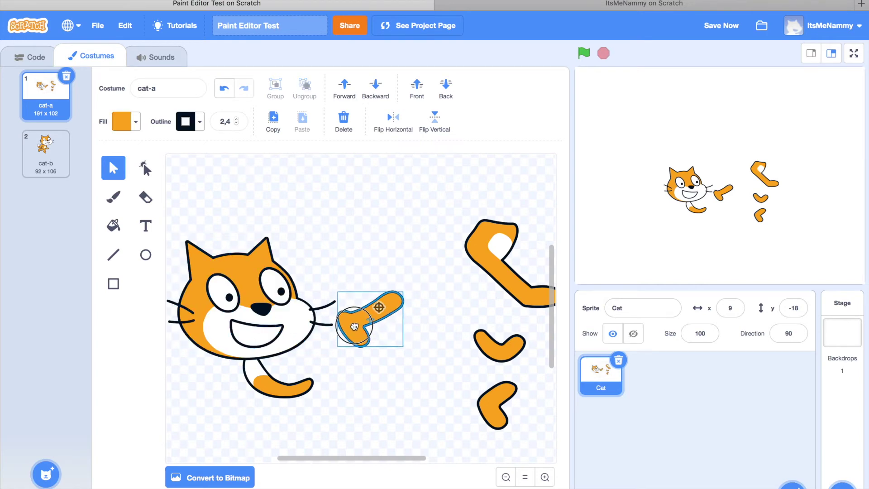
{"action": "left_click_drag", "start_coordinate": [276, 386], "coordinate": [226, 392]}
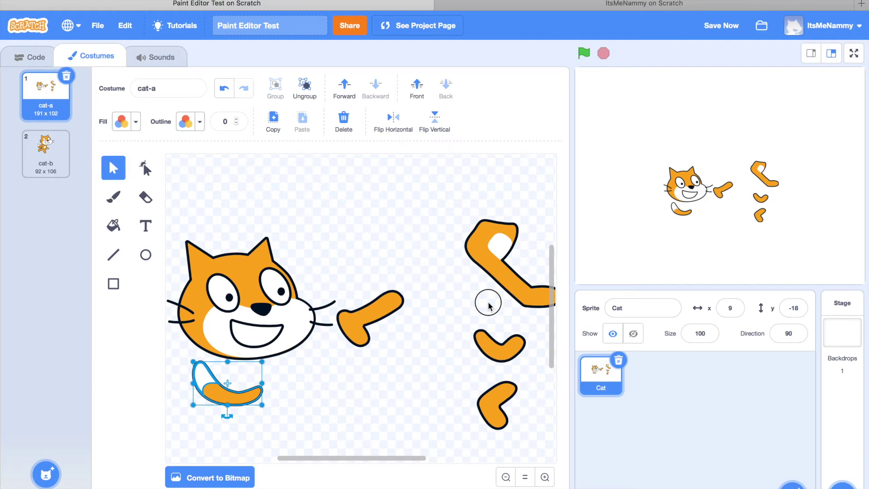
- Place the torso piece below the back leg and stack the two arms closer together at the right of the canvas
{"action": "left_click", "coordinate": [483, 317]}
{"action": "left_click_drag", "start_coordinate": [503, 290], "coordinate": [367, 403]}
{"action": "left_click_drag", "start_coordinate": [500, 347], "coordinate": [491, 307]}
{"action": "left_click", "coordinate": [503, 403]}
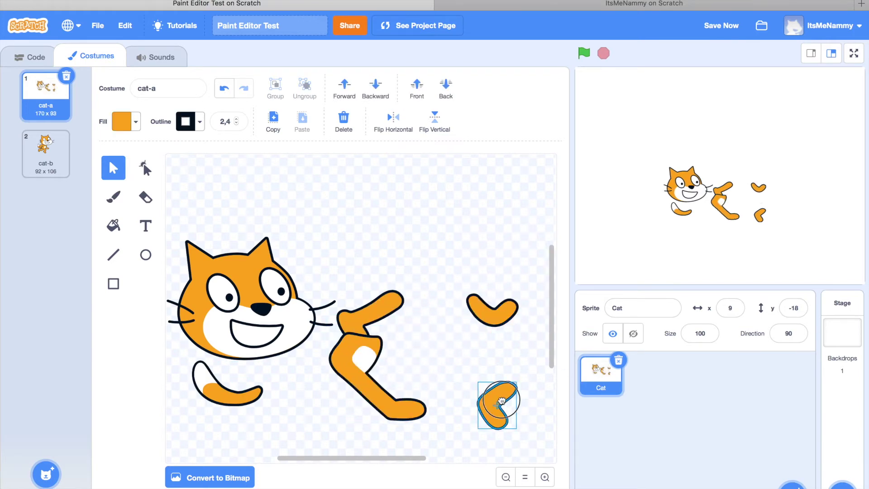
{"action": "left_click_drag", "start_coordinate": [503, 403], "coordinate": [500, 378]}
{"action": "left_click_drag", "start_coordinate": [380, 389], "coordinate": [380, 406]}
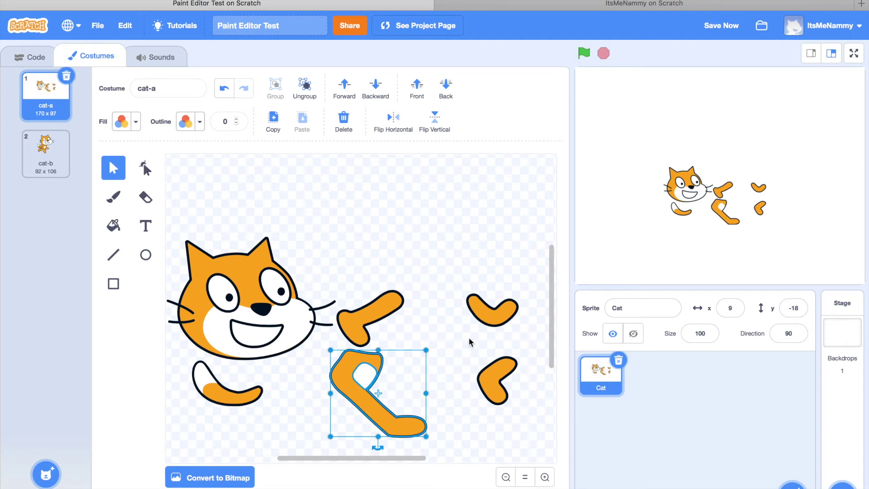
- Delete the cat's head from cat-a, then undo the deletion
{"action": "left_click", "coordinate": [244, 320]}
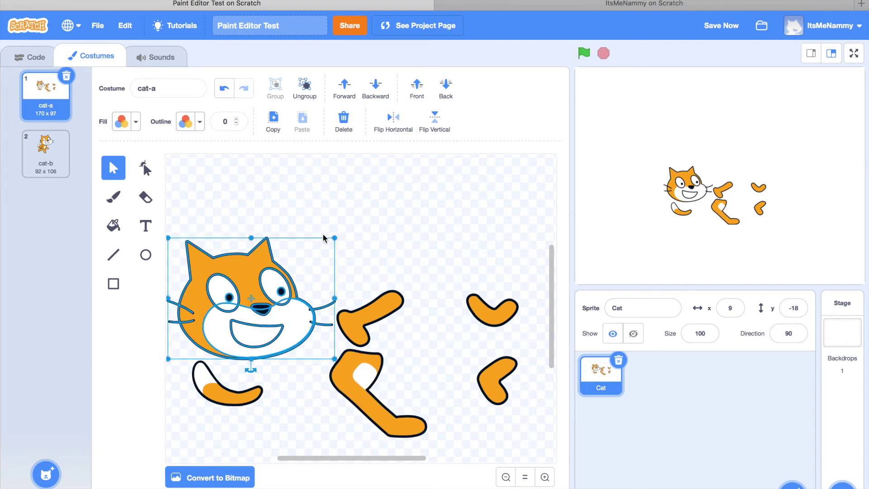
{"action": "left_click", "coordinate": [344, 120]}
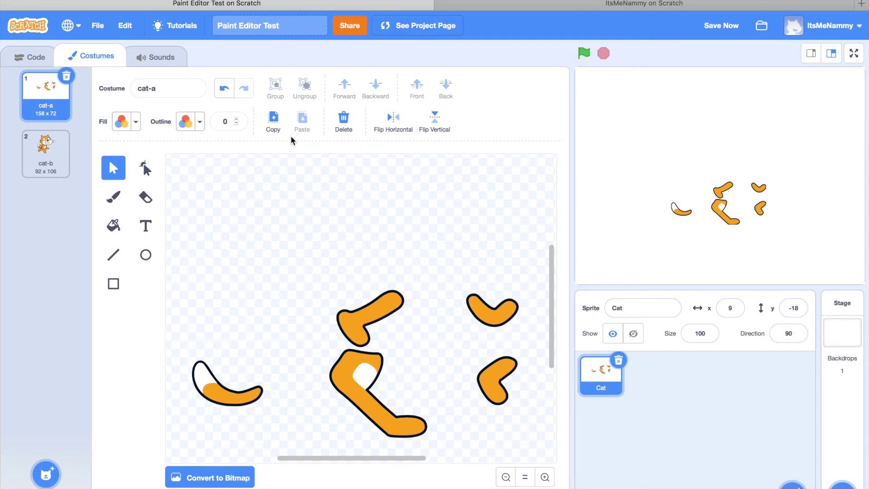
{"action": "key", "text": "ctrl+z"}
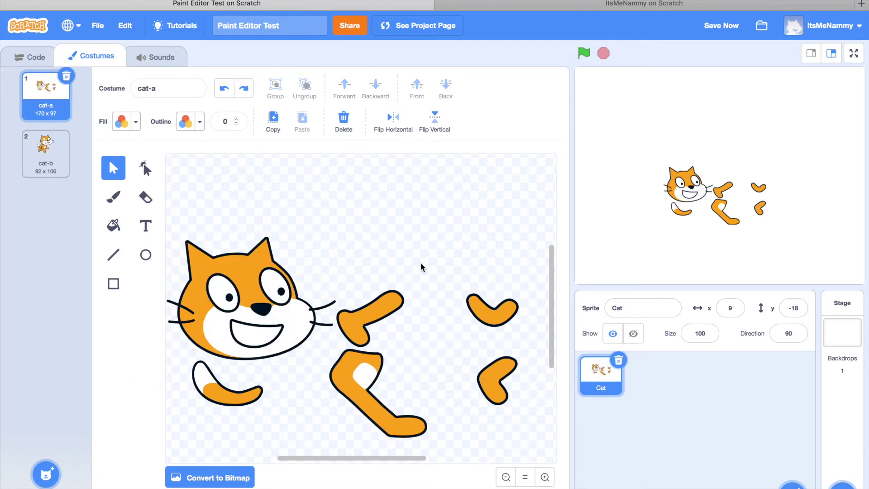
- Close the editor, reopen the Paint Editor Test project from the account's projects, and show the Cat sprite's costumes
{"action": "key", "text": "super+w"}
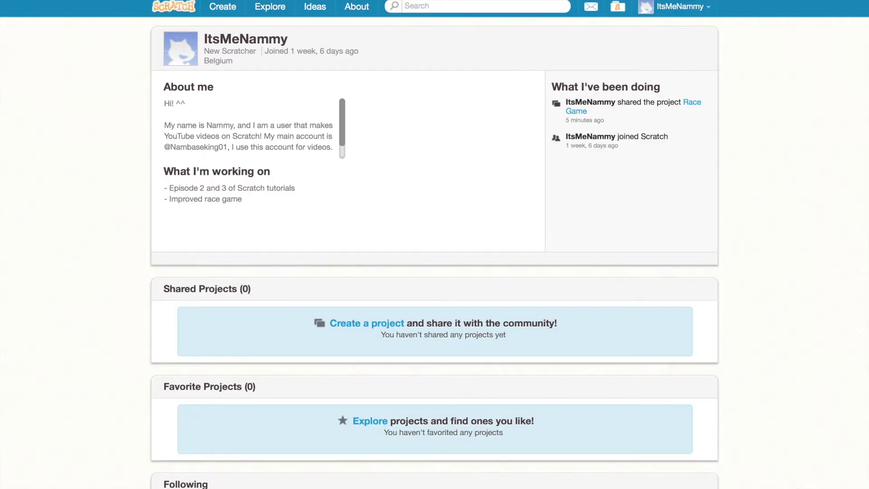
{"action": "left_click", "coordinate": [654, 6]}
{"action": "left_click", "coordinate": [657, 47]}
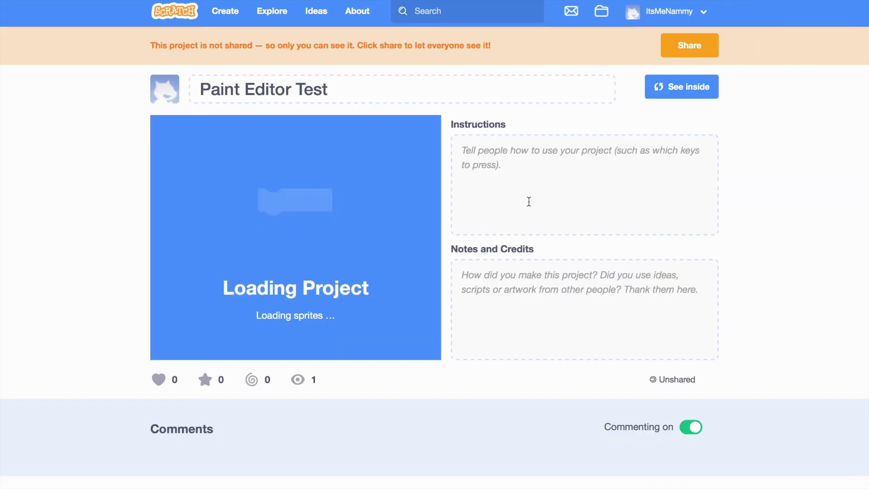
{"action": "left_click", "coordinate": [672, 95]}
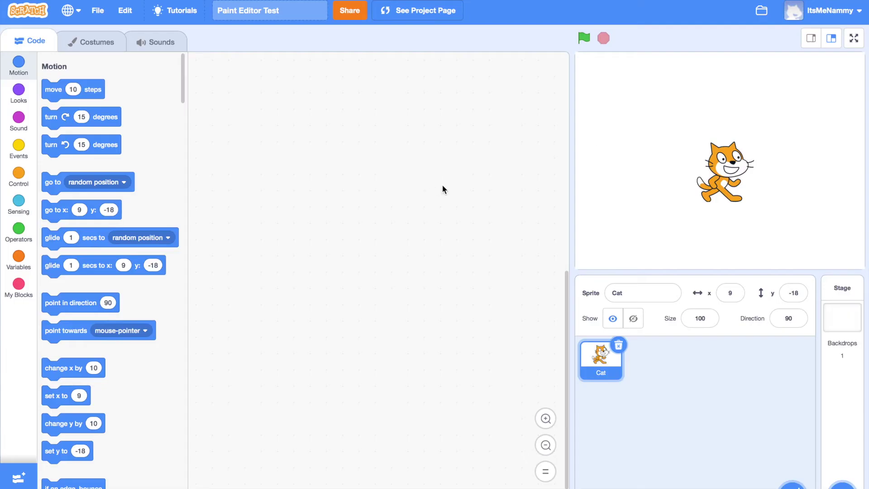
{"action": "left_click", "coordinate": [94, 45]}
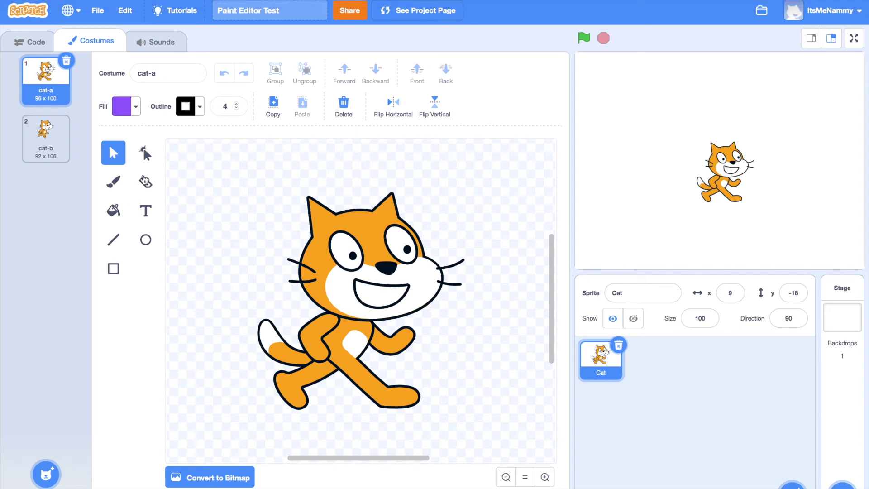
- Nudge the head of cat-a slightly as one piece, then select the tail and clear the selection
{"action": "mouse_move", "coordinate": [318, 250]}
{"action": "left_mouse_down"}
{"action": "mouse_move", "coordinate": [404, 298]}
{"action": "mouse_move", "coordinate": [541, 279]}
{"action": "mouse_move", "coordinate": [399, 219]}
{"action": "mouse_move", "coordinate": [335, 214]}
{"action": "mouse_move", "coordinate": [319, 249]}
{"action": "left_mouse_up"}
{"action": "left_click", "coordinate": [494, 251]}
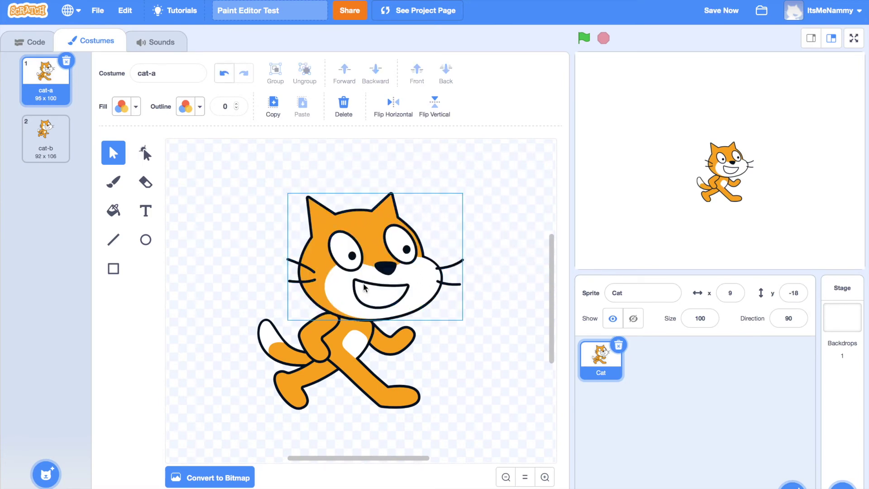
{"action": "left_click", "coordinate": [278, 353]}
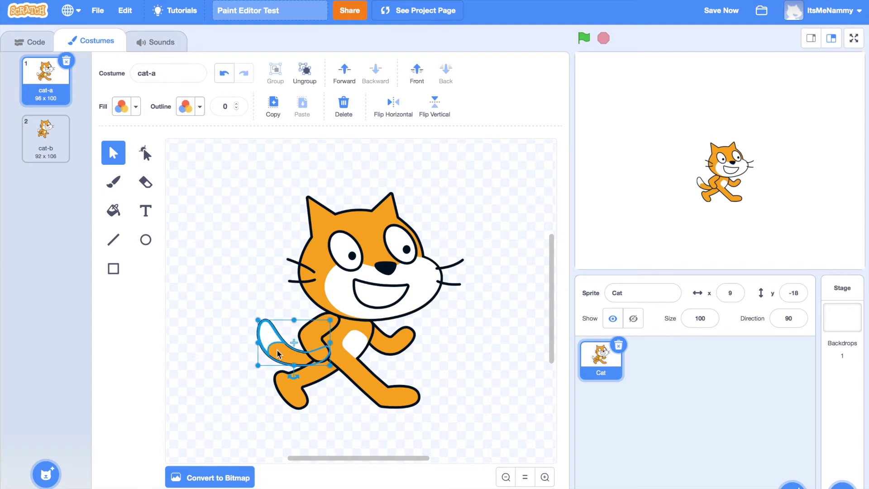
{"action": "left_click", "coordinate": [229, 233]}
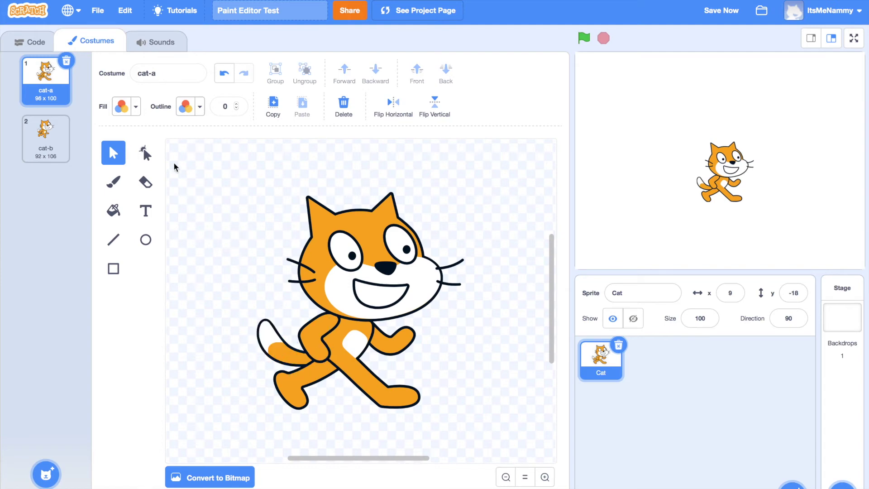
- Use the Reshape tool to pull both white eye shapes off the cat's face, stretching the second into a long narrow shape
{"action": "left_click", "coordinate": [147, 153]}
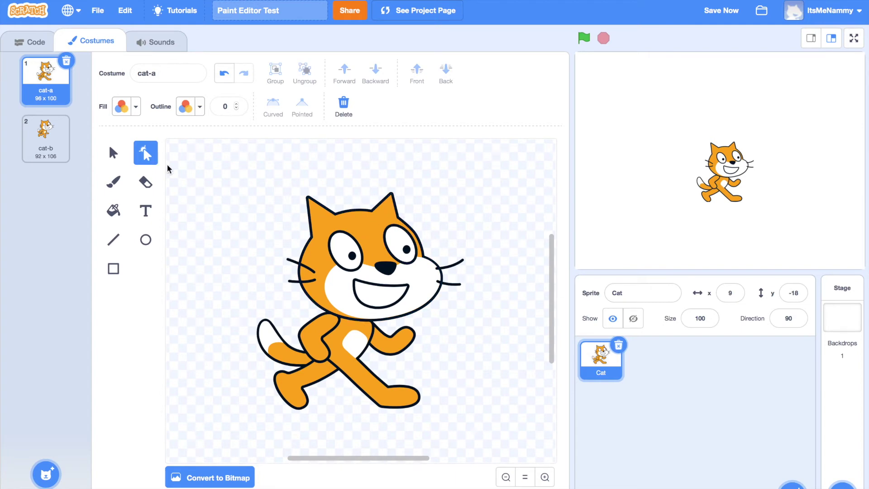
{"action": "left_click", "coordinate": [364, 262]}
{"action": "left_click_drag", "start_coordinate": [363, 262], "coordinate": [479, 200]}
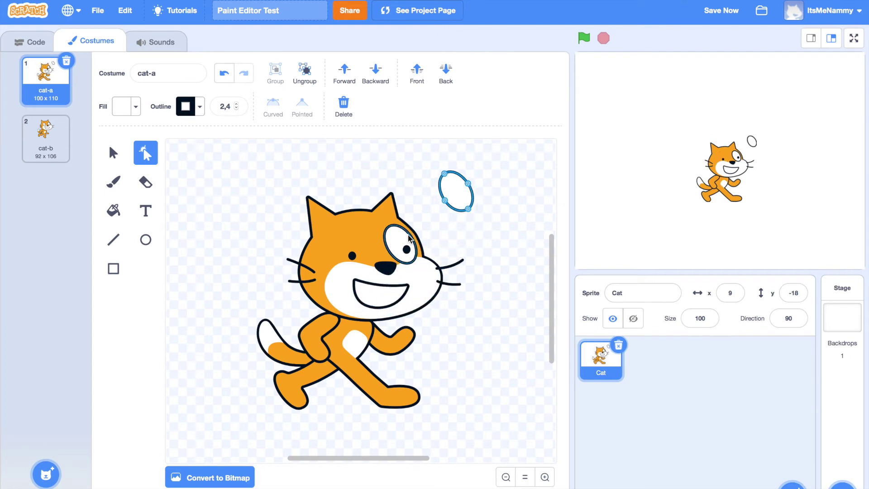
{"action": "left_click", "coordinate": [413, 246]}
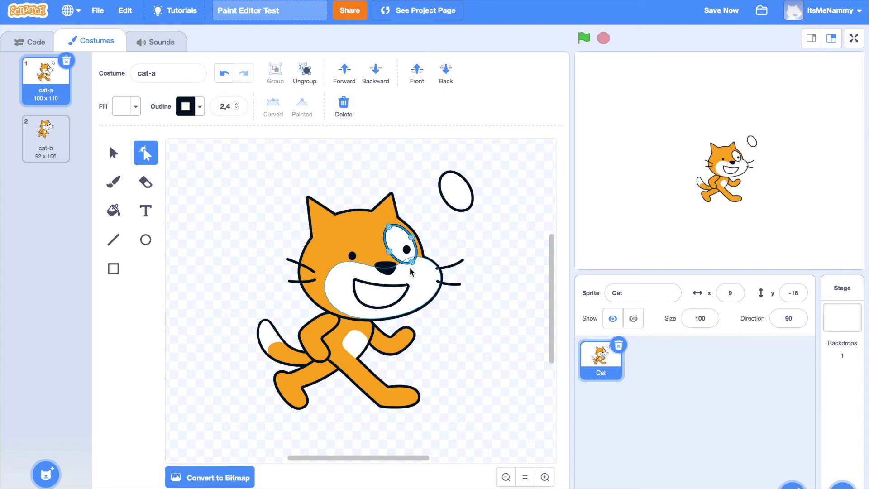
{"action": "left_click_drag", "start_coordinate": [411, 263], "coordinate": [546, 243]}
{"action": "left_click", "coordinate": [511, 331]}
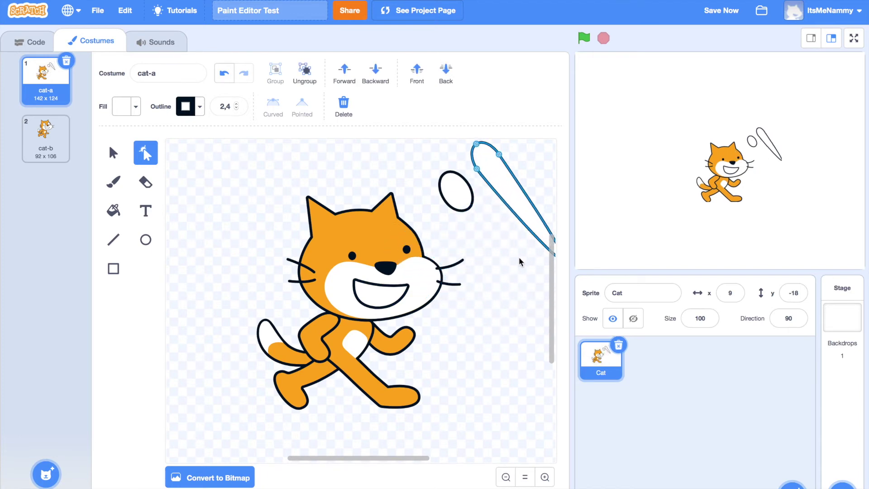
- Move the white muzzle shape off the face to beside the cat's body and delete both detached eye shapes
{"action": "left_click", "coordinate": [501, 266]}
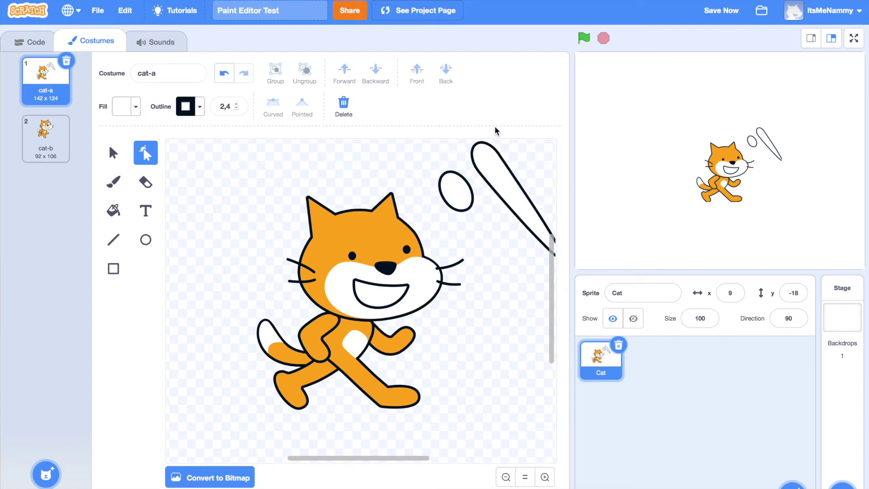
{"action": "left_click_drag", "start_coordinate": [428, 277], "coordinate": [516, 336]}
{"action": "left_click", "coordinate": [463, 207]}
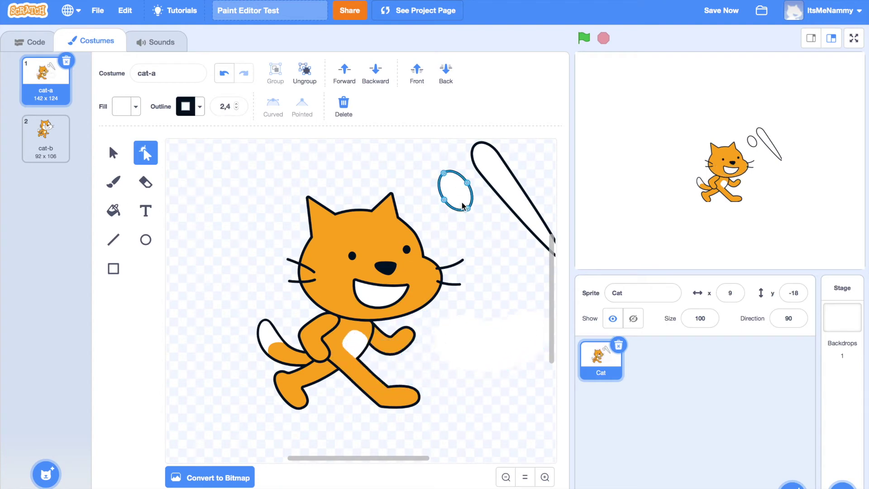
{"action": "key", "text": "Delete"}
{"action": "left_click", "coordinate": [498, 195]}
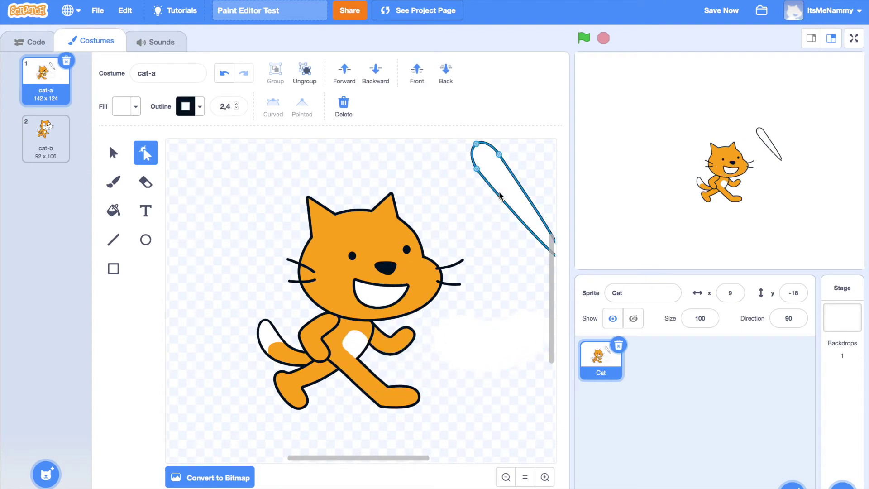
{"action": "left_click", "coordinate": [343, 108]}
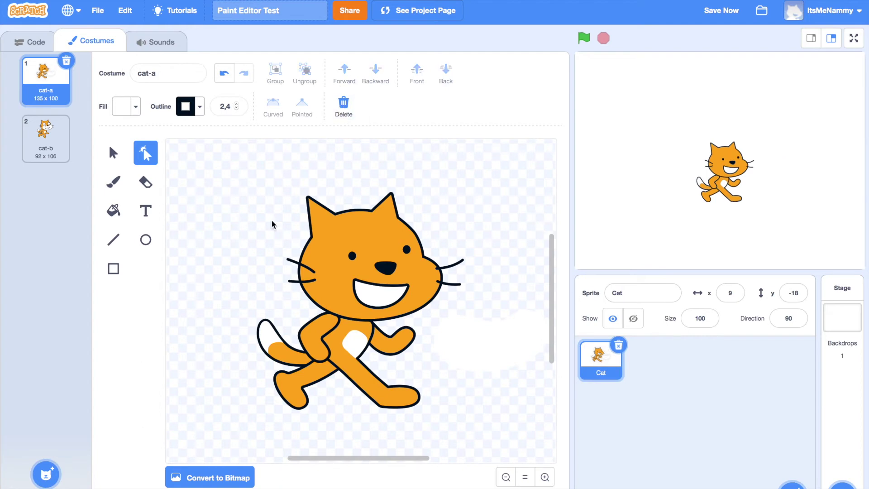
- Shift the orange head shape slightly with the Reshape tool and move the mouth off the face, above the cat's right side
{"action": "left_click", "coordinate": [351, 262]}
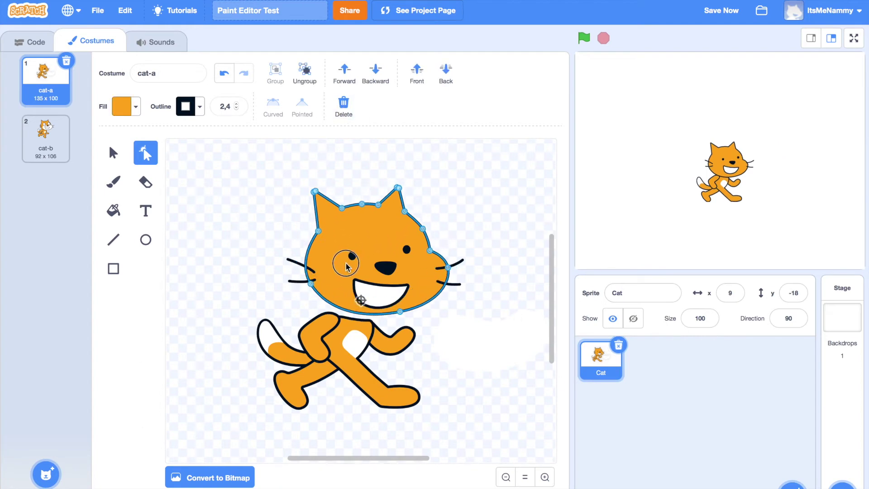
{"action": "left_click_drag", "start_coordinate": [345, 267], "coordinate": [347, 268]}
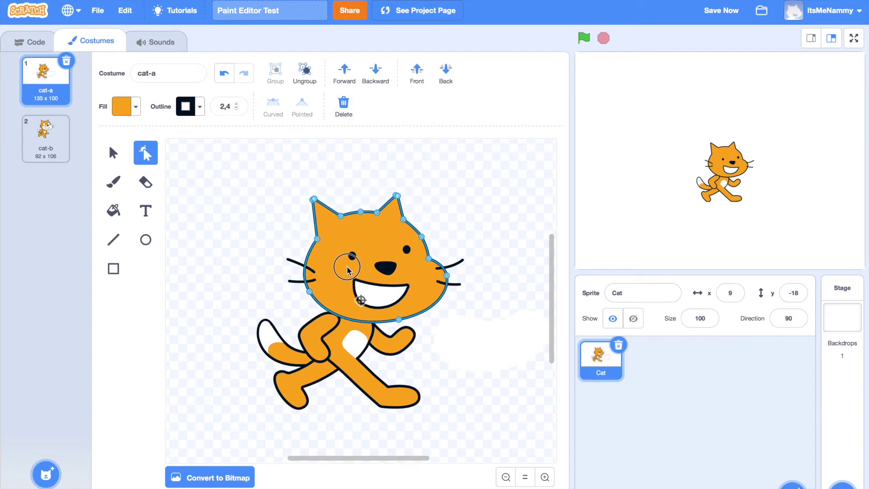
{"action": "left_click", "coordinate": [458, 201]}
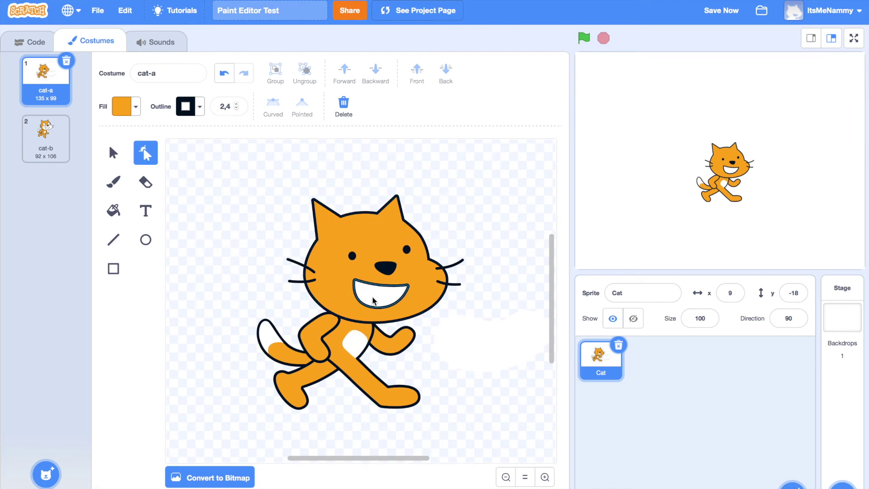
{"action": "left_click", "coordinate": [501, 379]}
{"action": "left_click_drag", "start_coordinate": [501, 378], "coordinate": [473, 185]}
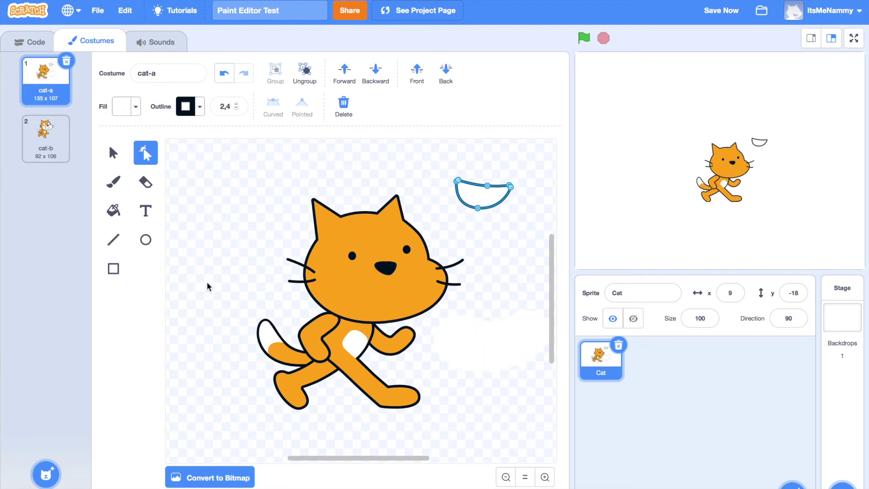
- Move the whole head group, including its detached mouth and muzzle, up and left with the Select tool, then deselect it
{"action": "left_click", "coordinate": [113, 153]}
{"action": "left_click_drag", "start_coordinate": [452, 344], "coordinate": [496, 212]}
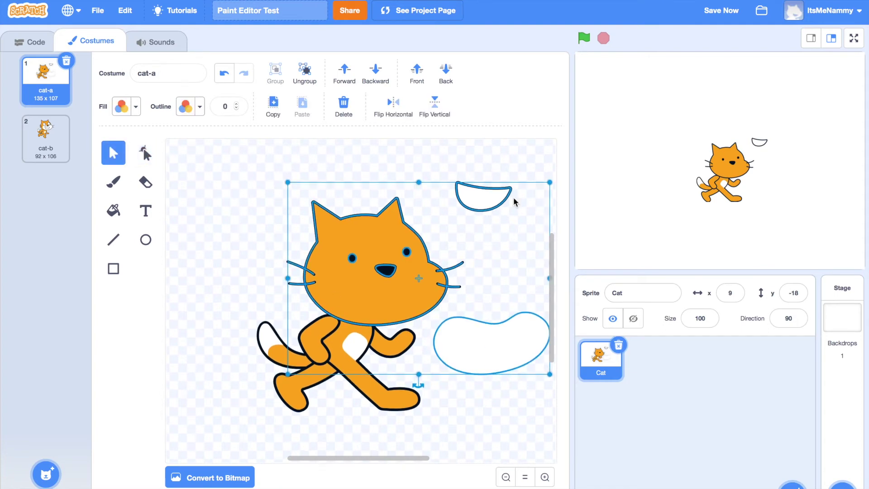
{"action": "left_click_drag", "start_coordinate": [477, 204], "coordinate": [459, 175]}
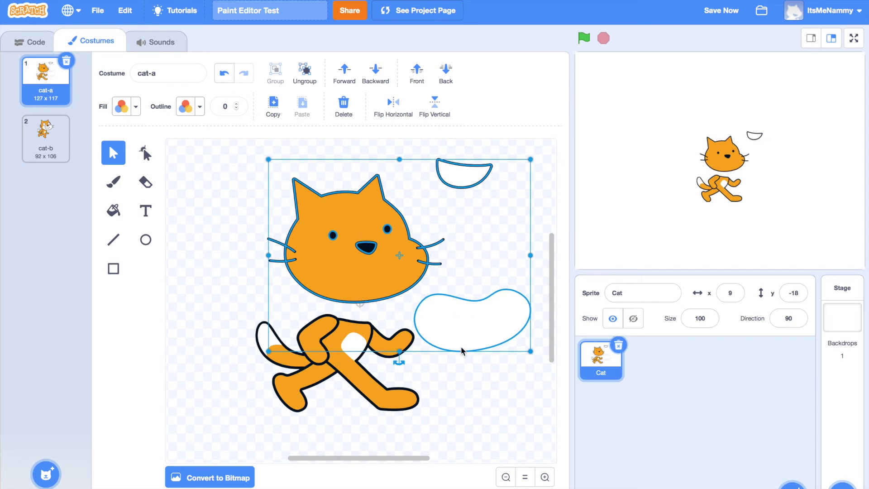
{"action": "left_click", "coordinate": [468, 382]}
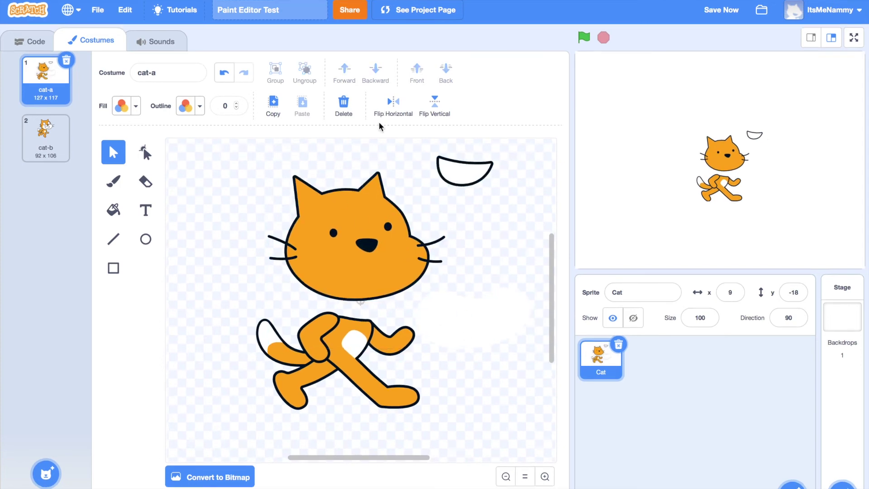
- Undo all the edits made to cat-a since the project was reopened, restoring the original cat
{"action": "left_click", "coordinate": [224, 74]}
{"action": "left_click", "coordinate": [224, 74]}
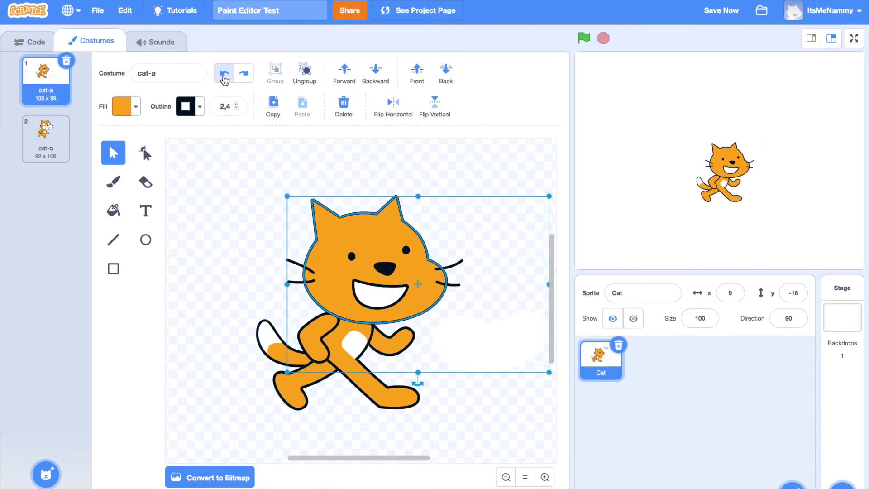
{"action": "left_click", "coordinate": [224, 74]}
{"action": "left_click", "coordinate": [223, 74]}
{"action": "left_click", "coordinate": [223, 74]}
{"action": "left_click", "coordinate": [224, 74]}
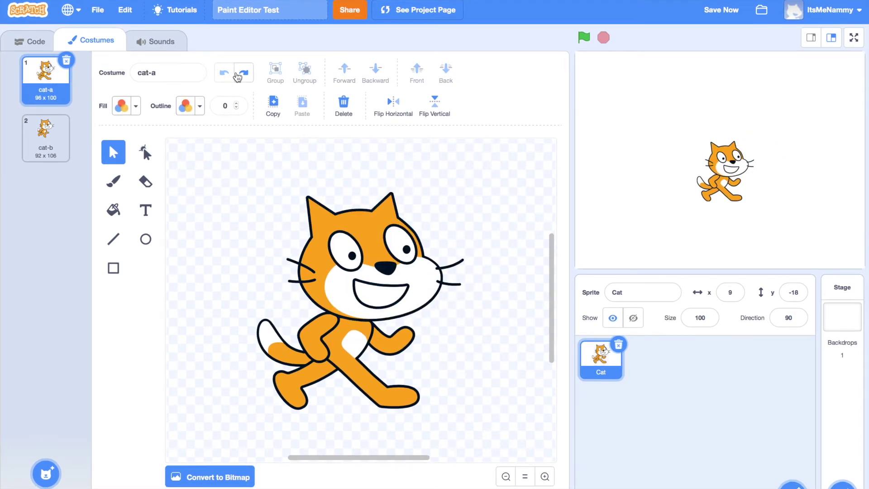
- Redo the head nudge and the eye-shape moves in cat-a, then undo them all again
{"action": "left_click", "coordinate": [244, 73]}
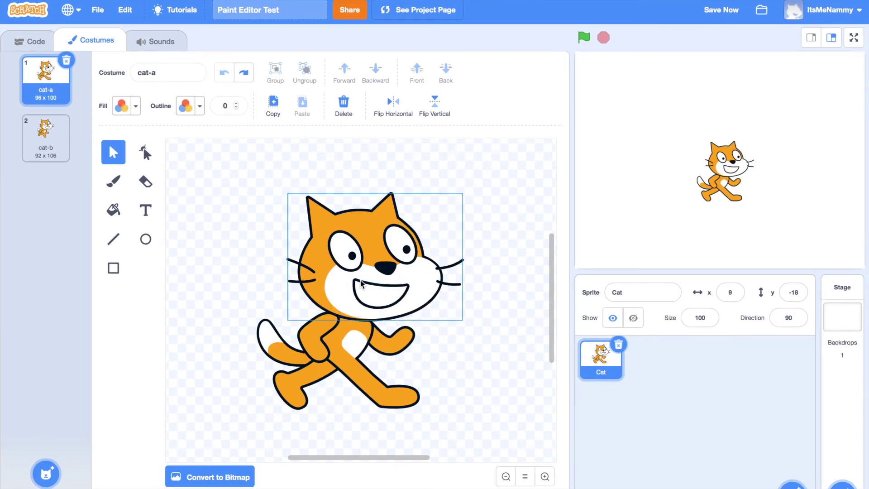
{"action": "left_click", "coordinate": [224, 74]}
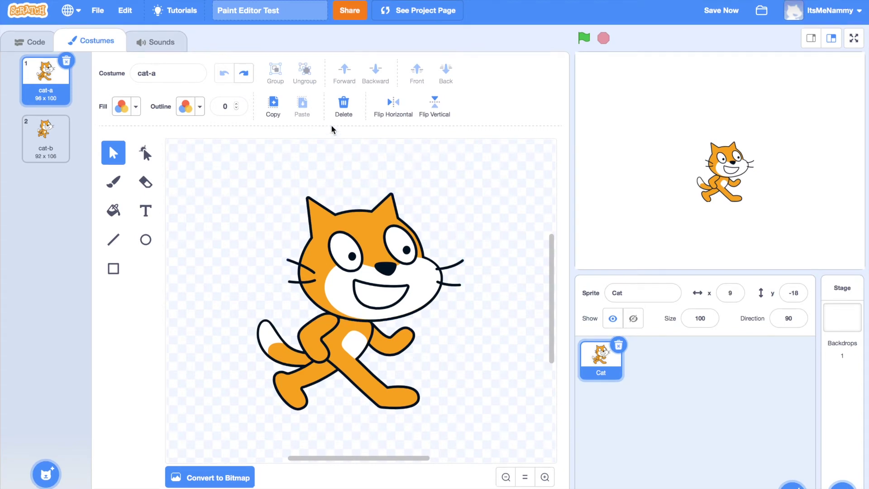
{"action": "left_click", "coordinate": [250, 76]}
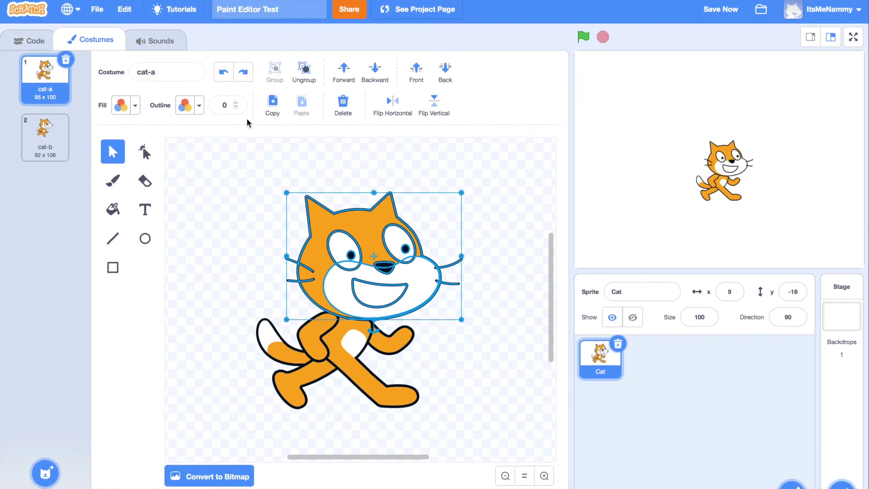
{"action": "left_click", "coordinate": [244, 73]}
{"action": "left_click", "coordinate": [243, 73]}
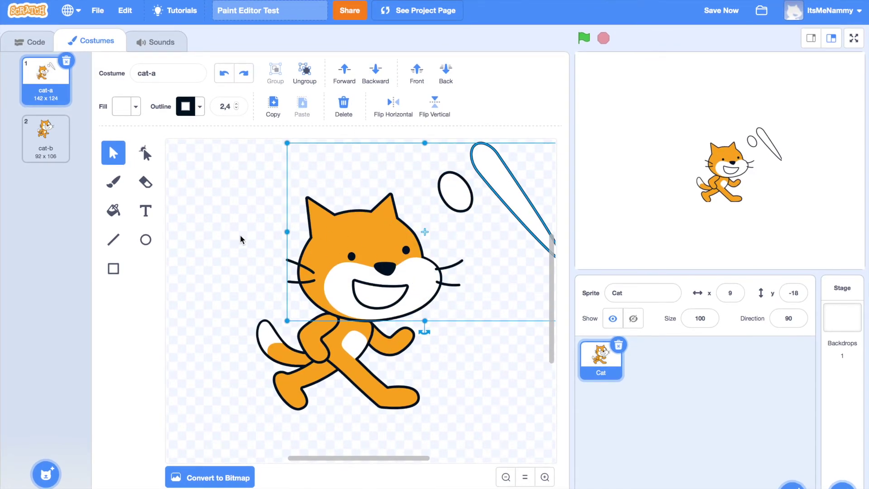
{"action": "left_click", "coordinate": [227, 76]}
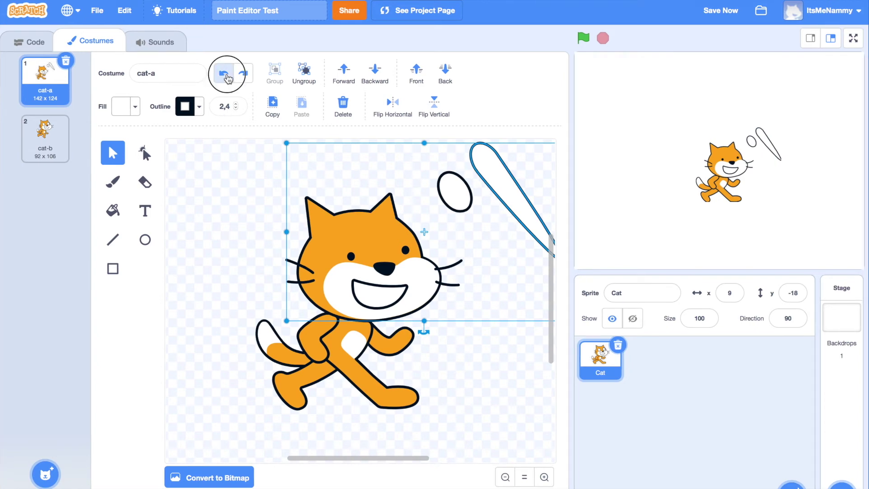
{"action": "left_click", "coordinate": [226, 77]}
{"action": "left_click", "coordinate": [226, 76]}
- Nudge the cat's head slightly down and left as one piece with the Select tool
{"action": "left_click", "coordinate": [362, 217]}
{"action": "left_click", "coordinate": [478, 309]}
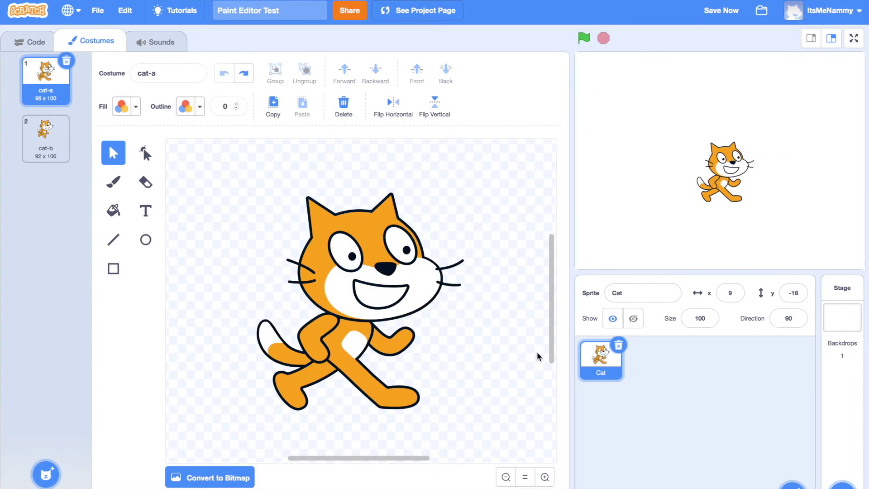
{"action": "left_click", "coordinate": [141, 159]}
{"action": "left_click", "coordinate": [115, 153]}
{"action": "left_click", "coordinate": [390, 291]}
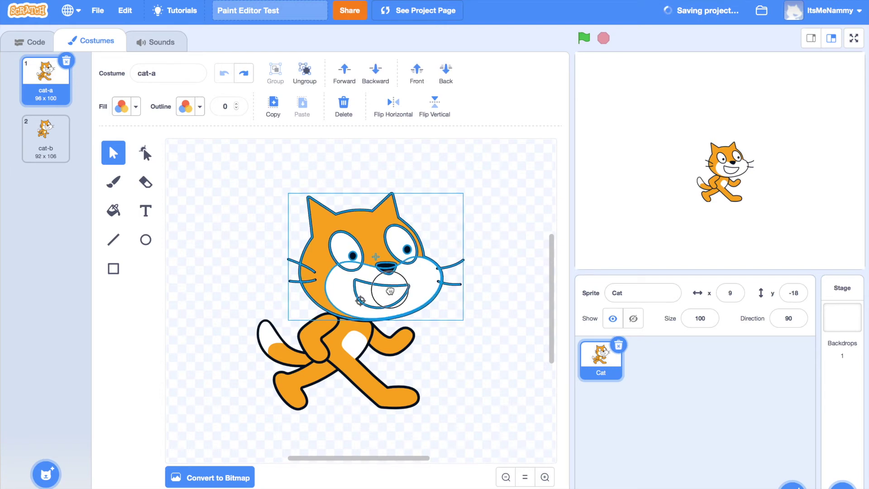
{"action": "left_click_drag", "start_coordinate": [390, 291], "coordinate": [388, 293]}
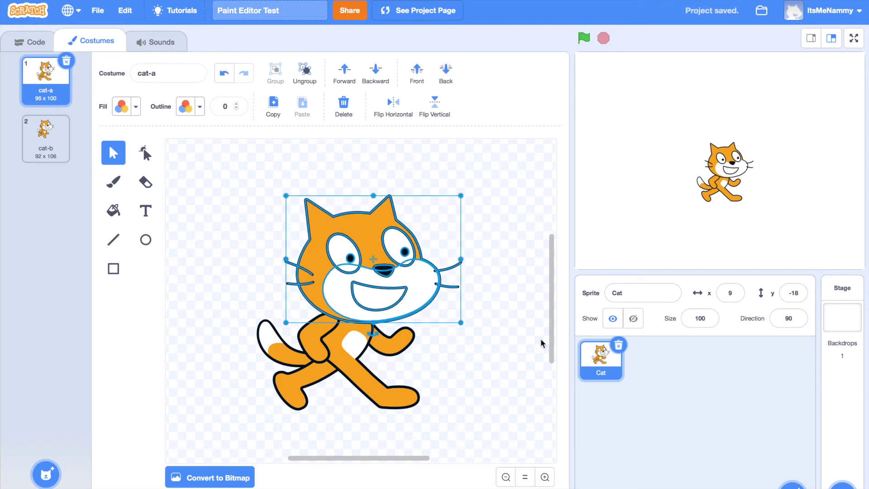
- Deselect the head and paint a closed purple loop around the whole cat with the Brush at size 10
{"action": "left_click", "coordinate": [540, 339]}
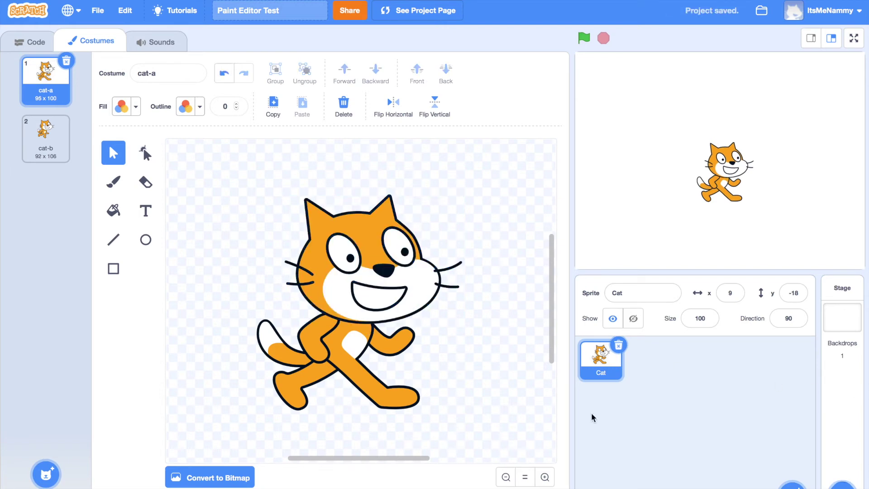
{"action": "left_click", "coordinate": [148, 154]}
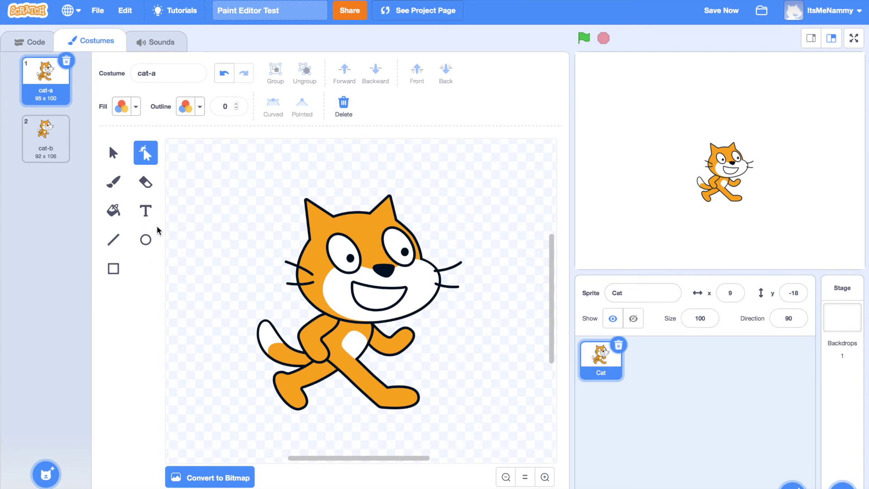
{"action": "left_click", "coordinate": [115, 187]}
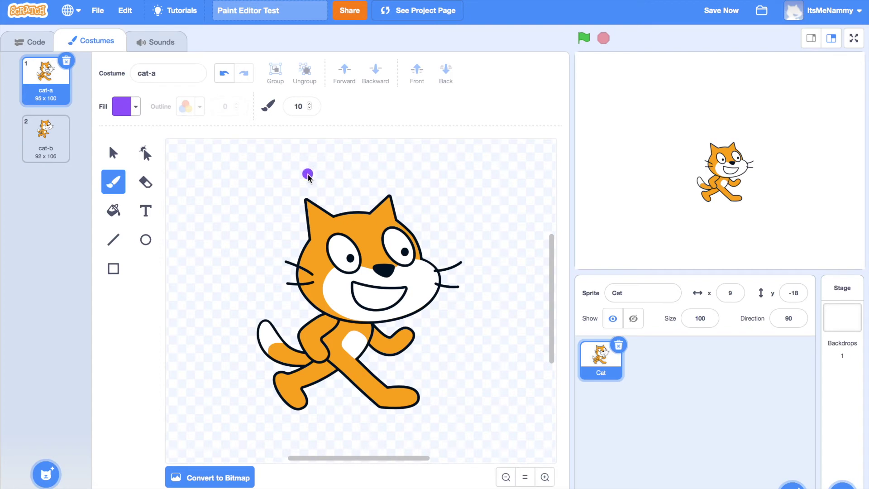
{"action": "mouse_move", "coordinate": [313, 172]}
{"action": "left_mouse_down"}
{"action": "mouse_move", "coordinate": [249, 208]}
{"action": "mouse_move", "coordinate": [230, 299]}
{"action": "mouse_move", "coordinate": [236, 374]}
{"action": "mouse_move", "coordinate": [263, 404]}
{"action": "mouse_move", "coordinate": [375, 428]}
{"action": "mouse_move", "coordinate": [461, 415]}
{"action": "mouse_move", "coordinate": [498, 342]}
{"action": "mouse_move", "coordinate": [497, 264]}
{"action": "mouse_move", "coordinate": [472, 213]}
{"action": "mouse_move", "coordinate": [353, 168]}
{"action": "mouse_move", "coordinate": [324, 165]}
{"action": "mouse_move", "coordinate": [295, 180]}
{"action": "left_mouse_up"}
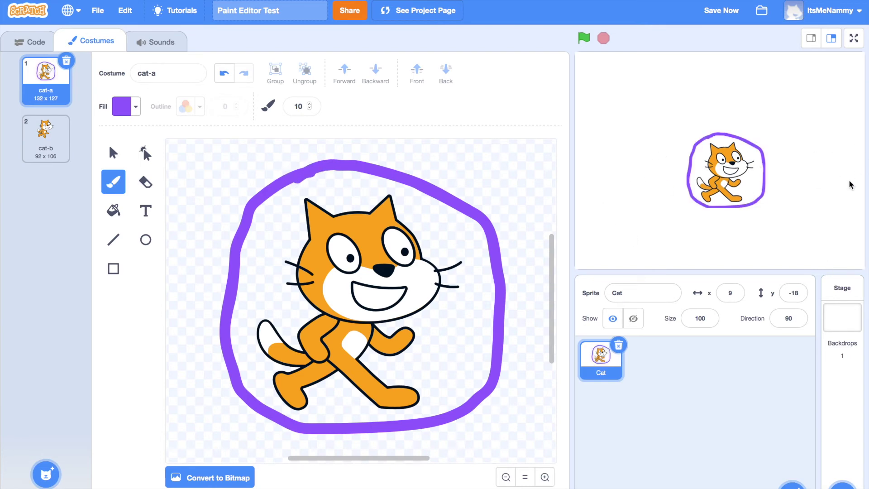
- Paint over both of the cat's eyes in purple, and scribble purple brush strokes across the whole costume
{"action": "mouse_move", "coordinate": [386, 243]}
{"action": "left_mouse_down"}
{"action": "mouse_move", "coordinate": [385, 231]}
{"action": "mouse_move", "coordinate": [396, 237]}
{"action": "left_mouse_up"}
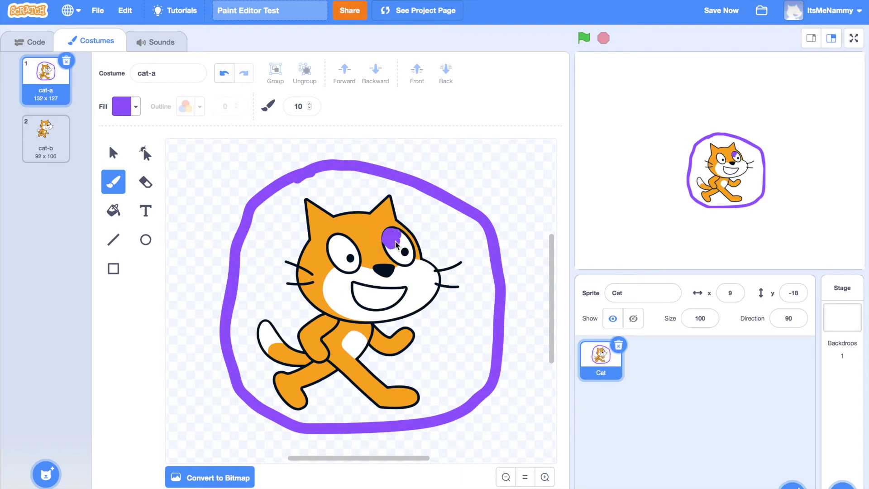
{"action": "mouse_move", "coordinate": [402, 244]}
{"action": "left_mouse_down"}
{"action": "mouse_move", "coordinate": [411, 257]}
{"action": "mouse_move", "coordinate": [395, 256]}
{"action": "mouse_move", "coordinate": [402, 248]}
{"action": "mouse_move", "coordinate": [407, 258]}
{"action": "mouse_move", "coordinate": [385, 252]}
{"action": "mouse_move", "coordinate": [401, 253]}
{"action": "left_mouse_up"}
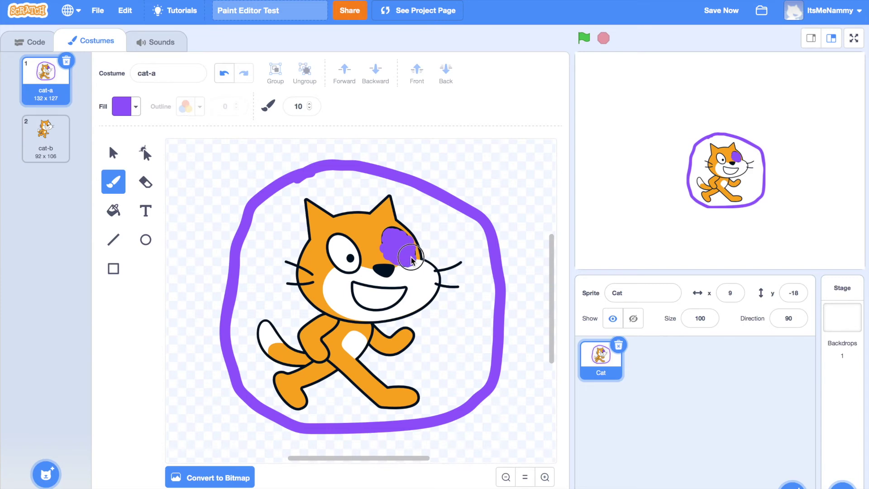
{"action": "mouse_move", "coordinate": [339, 247]}
{"action": "left_mouse_down"}
{"action": "mouse_move", "coordinate": [348, 257]}
{"action": "mouse_move", "coordinate": [342, 265]}
{"action": "mouse_move", "coordinate": [358, 267]}
{"action": "mouse_move", "coordinate": [344, 241]}
{"action": "mouse_move", "coordinate": [326, 260]}
{"action": "mouse_move", "coordinate": [363, 248]}
{"action": "left_mouse_up"}
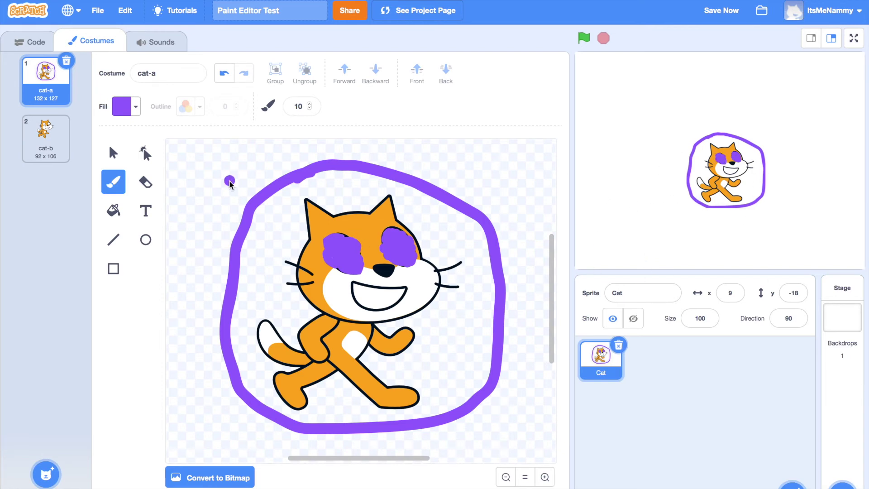
{"action": "mouse_move", "coordinate": [274, 239]}
{"action": "left_mouse_down"}
{"action": "mouse_move", "coordinate": [607, 303]}
{"action": "mouse_move", "coordinate": [442, 194]}
{"action": "mouse_move", "coordinate": [277, 281]}
{"action": "mouse_move", "coordinate": [536, 153]}
{"action": "left_mouse_up"}
{"action": "mouse_move", "coordinate": [313, 240]}
{"action": "left_mouse_down"}
{"action": "mouse_move", "coordinate": [262, 163]}
{"action": "mouse_move", "coordinate": [249, 291]}
{"action": "mouse_move", "coordinate": [465, 414]}
{"action": "left_mouse_up"}
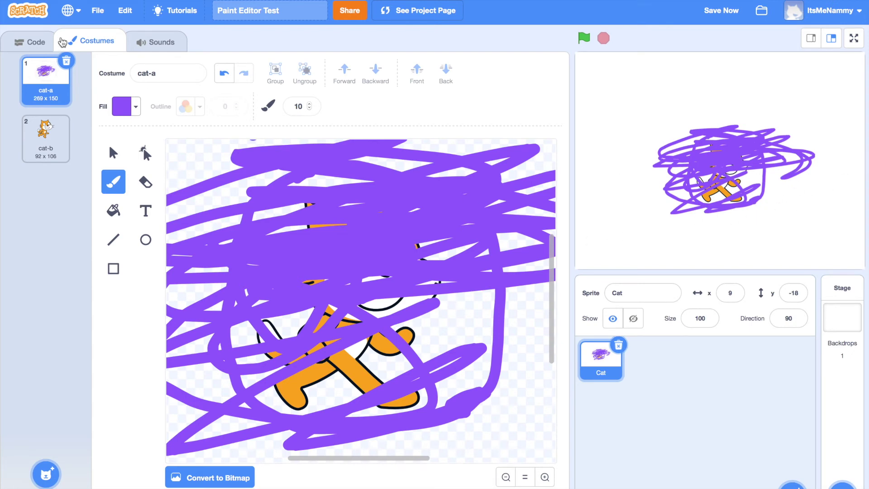
- Undo all the purple brush strokes and the earlier head nudge in cat-a
{"action": "left_click", "coordinate": [225, 73]}
{"action": "left_click", "coordinate": [225, 73]}
{"action": "left_click", "coordinate": [225, 77]}
{"action": "left_click", "coordinate": [225, 76]}
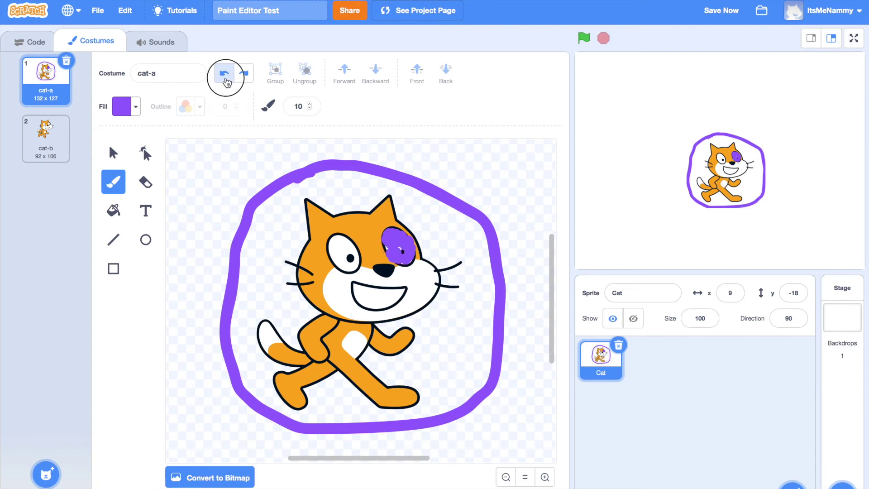
{"action": "left_click", "coordinate": [225, 75]}
{"action": "left_click", "coordinate": [226, 77]}
{"action": "left_click", "coordinate": [225, 76]}
{"action": "left_click", "coordinate": [222, 78]}
{"action": "left_click", "coordinate": [222, 77]}
{"action": "left_click", "coordinate": [221, 77]}
{"action": "left_click", "coordinate": [223, 76]}
{"action": "left_click", "coordinate": [222, 76]}
{"action": "left_click", "coordinate": [223, 76]}
{"action": "left_click", "coordinate": [221, 77]}
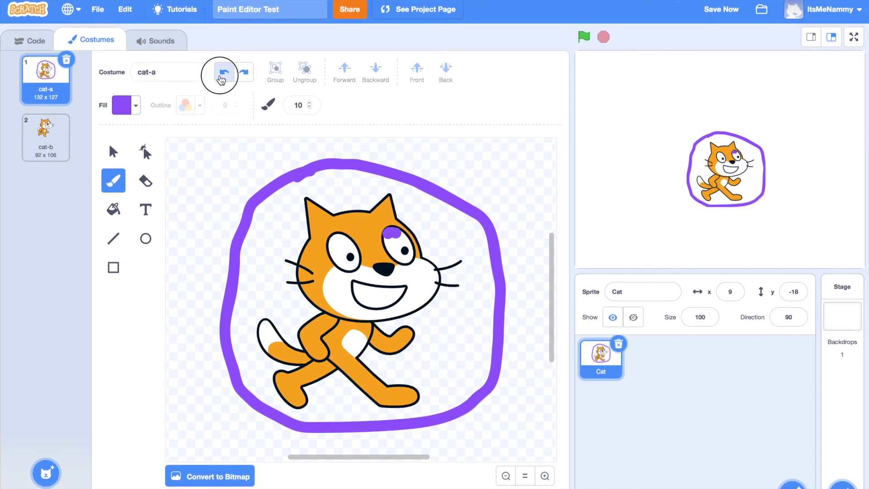
{"action": "left_click", "coordinate": [222, 77]}
{"action": "left_click", "coordinate": [221, 77]}
{"action": "left_click", "coordinate": [222, 77]}
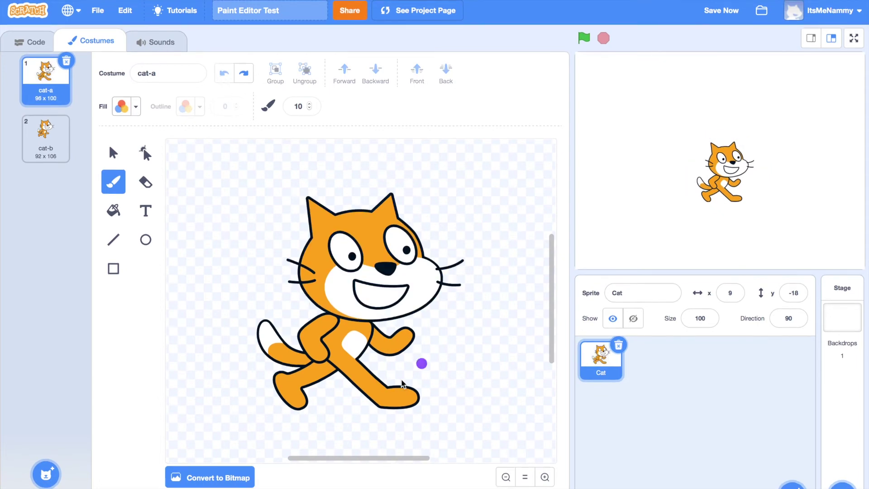
- Erase the entire cat from cat-a with the Eraser at size 40, starting at the ear tip and the middle of the head
{"action": "left_click", "coordinate": [118, 163]}
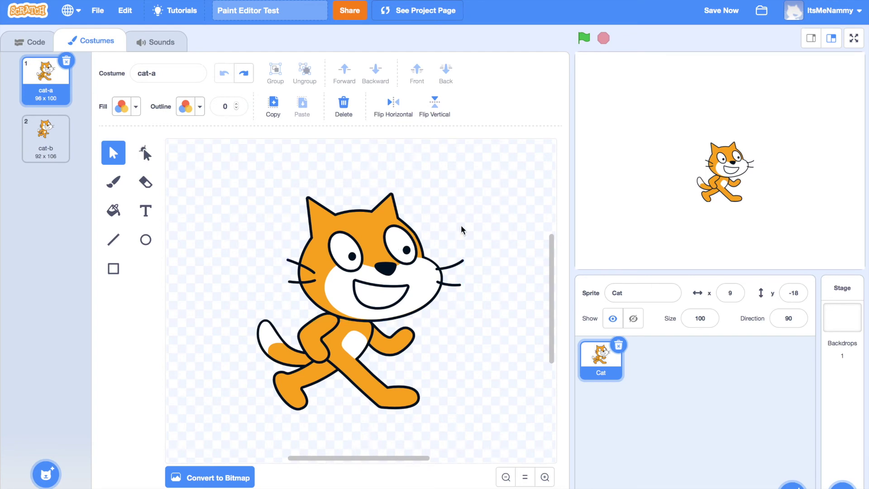
{"action": "scroll", "coordinate": [490, 202], "scroll_direction": "up", "scroll_amount": 1}
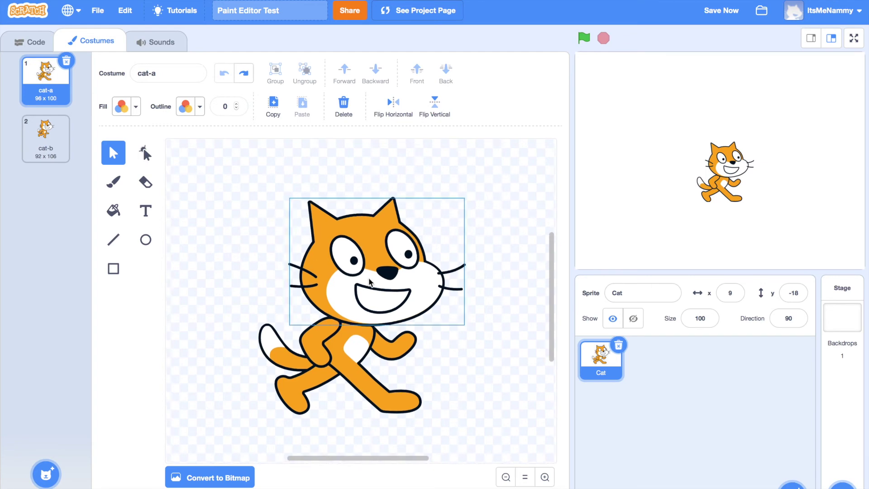
{"action": "left_click", "coordinate": [144, 154]}
{"action": "left_click", "coordinate": [114, 187]}
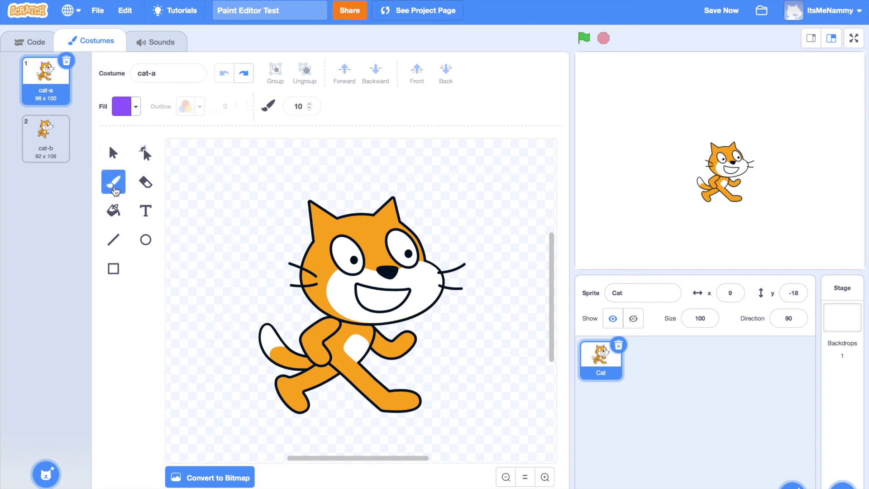
{"action": "left_click", "coordinate": [149, 188]}
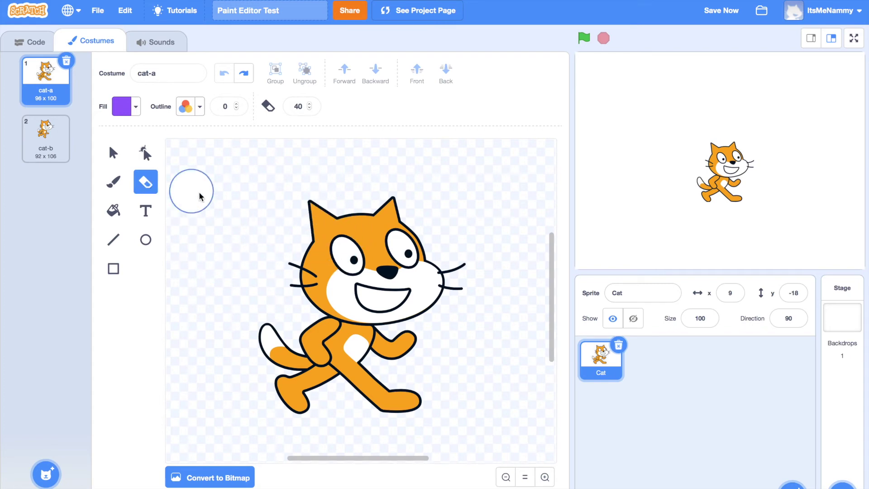
{"action": "mouse_move", "coordinate": [295, 182]}
{"action": "left_mouse_down"}
{"action": "mouse_move", "coordinate": [260, 180]}
{"action": "mouse_move", "coordinate": [287, 188]}
{"action": "mouse_move", "coordinate": [307, 202]}
{"action": "mouse_move", "coordinate": [272, 180]}
{"action": "mouse_move", "coordinate": [314, 214]}
{"action": "left_mouse_up"}
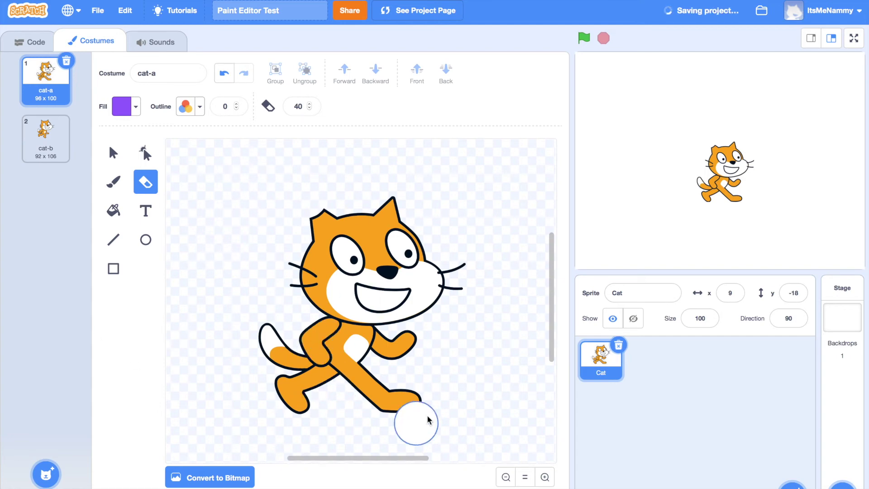
{"action": "left_click_drag", "start_coordinate": [218, 280], "coordinate": [508, 294]}
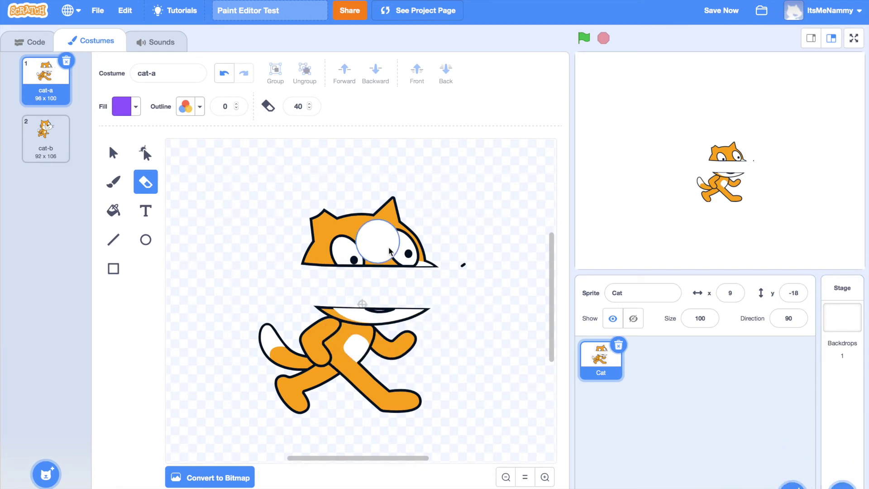
{"action": "mouse_move", "coordinate": [452, 332]}
{"action": "left_mouse_down"}
{"action": "mouse_move", "coordinate": [180, 288]}
{"action": "mouse_move", "coordinate": [301, 331]}
{"action": "mouse_move", "coordinate": [432, 297]}
{"action": "mouse_move", "coordinate": [326, 233]}
{"action": "mouse_move", "coordinate": [262, 345]}
{"action": "mouse_move", "coordinate": [341, 373]}
{"action": "mouse_move", "coordinate": [563, 405]}
{"action": "mouse_move", "coordinate": [446, 390]}
{"action": "mouse_move", "coordinate": [410, 395]}
{"action": "left_mouse_up"}
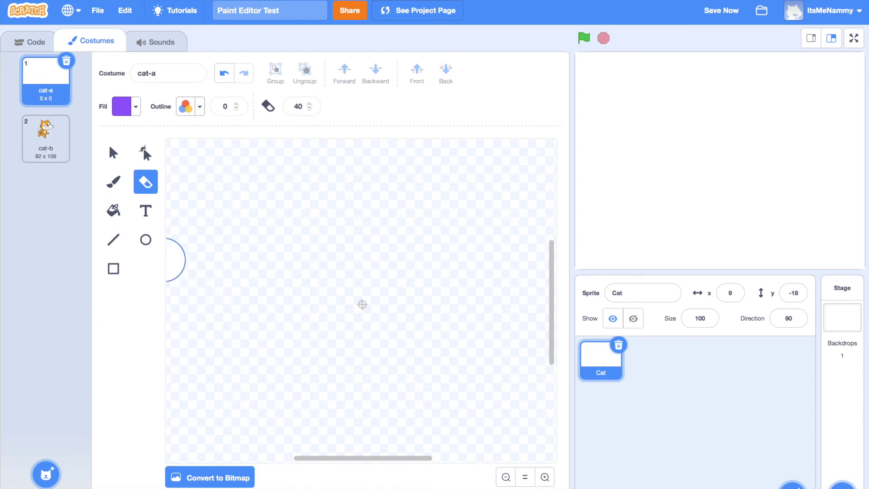
- Undo the erasing of the cat, try one more eraser stroke from the tail up to the head, and undo it too
{"action": "left_click", "coordinate": [222, 79]}
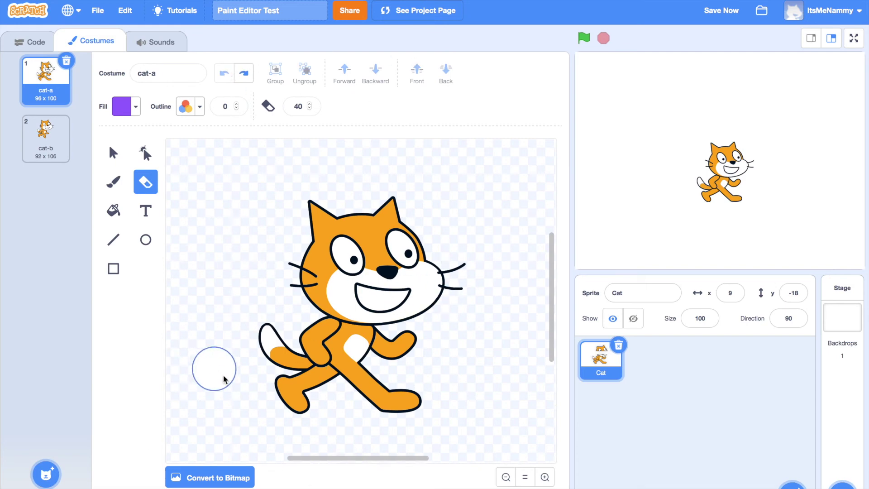
{"action": "mouse_move", "coordinate": [252, 322]}
{"action": "left_mouse_down"}
{"action": "mouse_move", "coordinate": [295, 362]}
{"action": "mouse_move", "coordinate": [297, 421]}
{"action": "mouse_move", "coordinate": [362, 407]}
{"action": "mouse_move", "coordinate": [303, 355]}
{"action": "mouse_move", "coordinate": [190, 332]}
{"action": "mouse_move", "coordinate": [399, 315]}
{"action": "mouse_move", "coordinate": [491, 267]}
{"action": "mouse_move", "coordinate": [335, 217]}
{"action": "left_mouse_up"}
{"action": "left_click", "coordinate": [224, 75]}
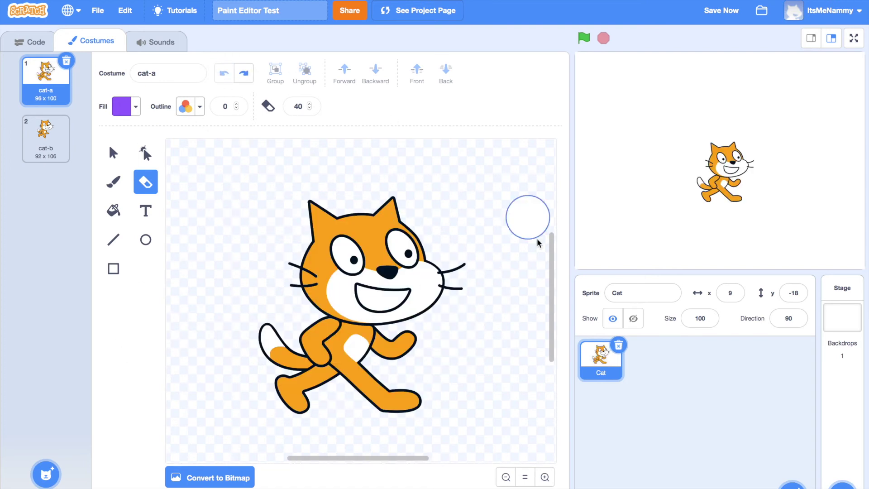
{"action": "left_click", "coordinate": [114, 216]}
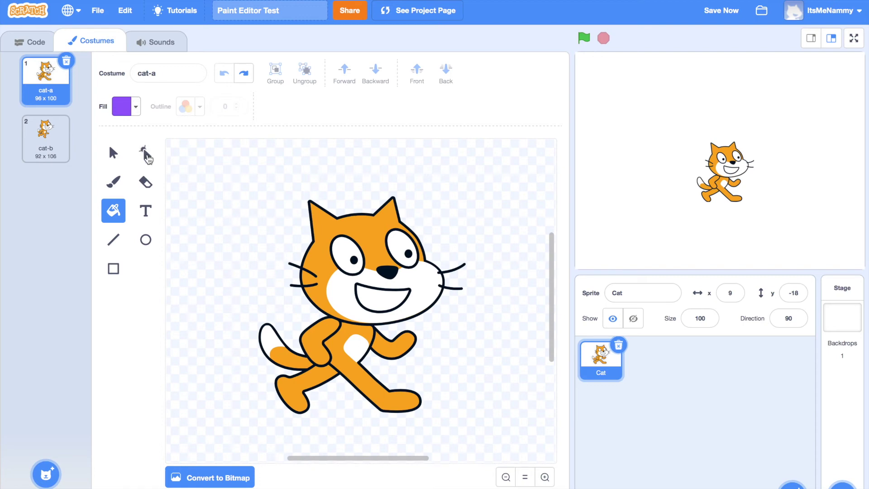
{"action": "left_click", "coordinate": [145, 180]}
{"action": "left_click", "coordinate": [138, 114]}
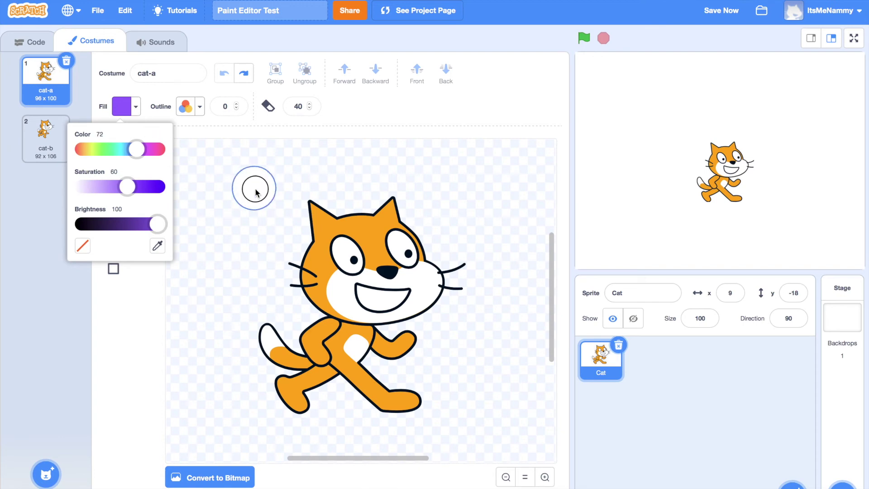
{"action": "left_click", "coordinate": [195, 222]}
{"action": "left_click", "coordinate": [115, 186]}
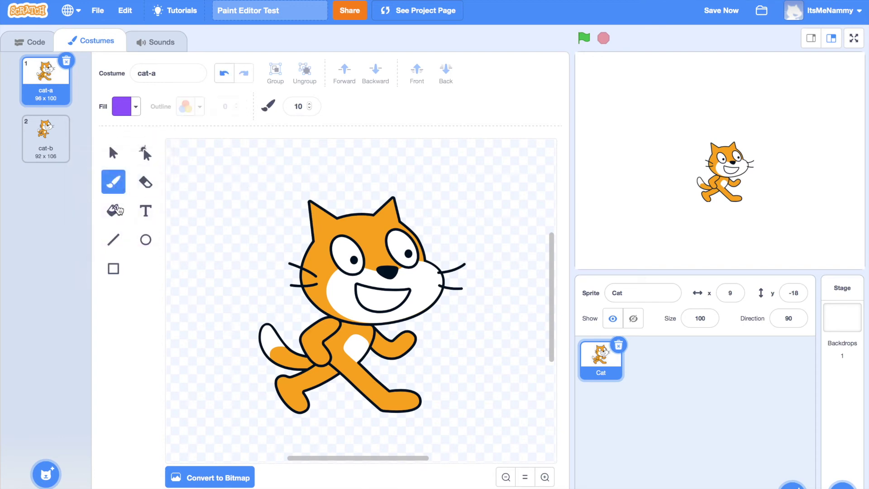
- Change the fill color from purple to a near-black dark green with color value 27 and very low brightness
{"action": "left_click", "coordinate": [146, 184]}
{"action": "left_click", "coordinate": [136, 109]}
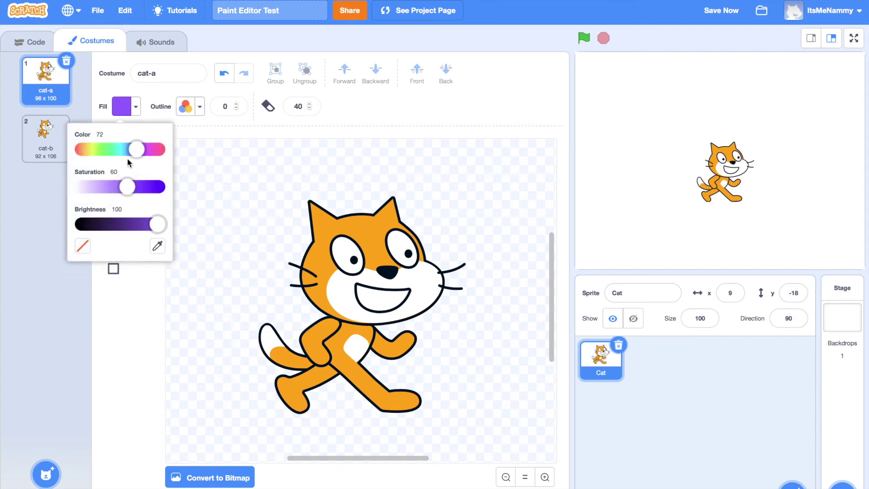
{"action": "left_click_drag", "start_coordinate": [135, 154], "coordinate": [101, 147]}
{"action": "left_click_drag", "start_coordinate": [127, 186], "coordinate": [93, 187]}
{"action": "left_click_drag", "start_coordinate": [135, 224], "coordinate": [86, 223]}
{"action": "left_click", "coordinate": [130, 297]}
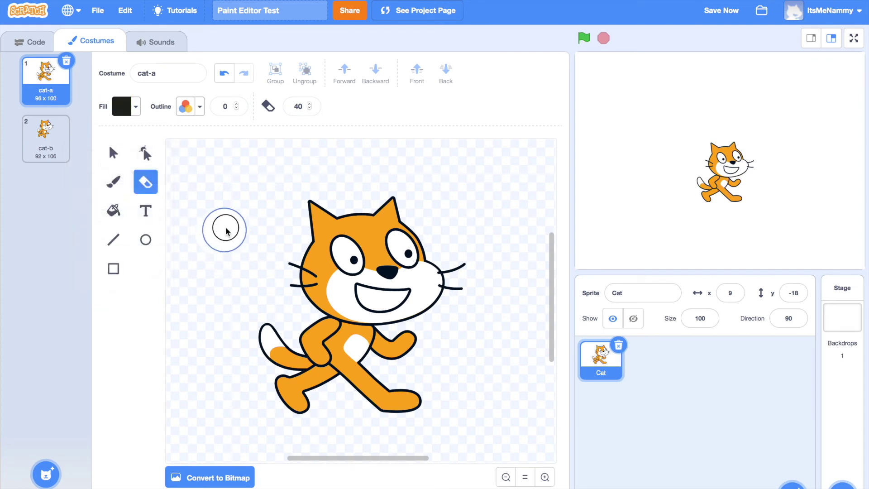
{"action": "key", "text": "b"}
{"action": "mouse_move", "coordinate": [183, 196]}
{"action": "left_mouse_down"}
{"action": "mouse_move", "coordinate": [201, 213]}
{"action": "mouse_move", "coordinate": [213, 208]}
{"action": "mouse_move", "coordinate": [208, 217]}
{"action": "mouse_move", "coordinate": [228, 211]}
{"action": "mouse_move", "coordinate": [224, 185]}
{"action": "mouse_move", "coordinate": [200, 196]}
{"action": "mouse_move", "coordinate": [236, 188]}
{"action": "mouse_move", "coordinate": [238, 200]}
{"action": "mouse_move", "coordinate": [233, 194]}
{"action": "left_mouse_up"}
{"action": "left_click", "coordinate": [153, 187]}
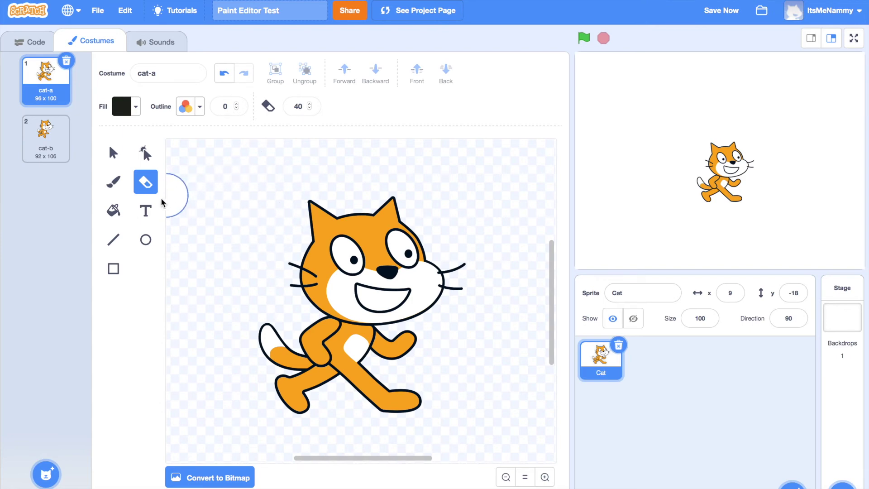
- Fill the orange part of the cat's head with the near-black color using the Fill tool
{"action": "left_click", "coordinate": [116, 210]}
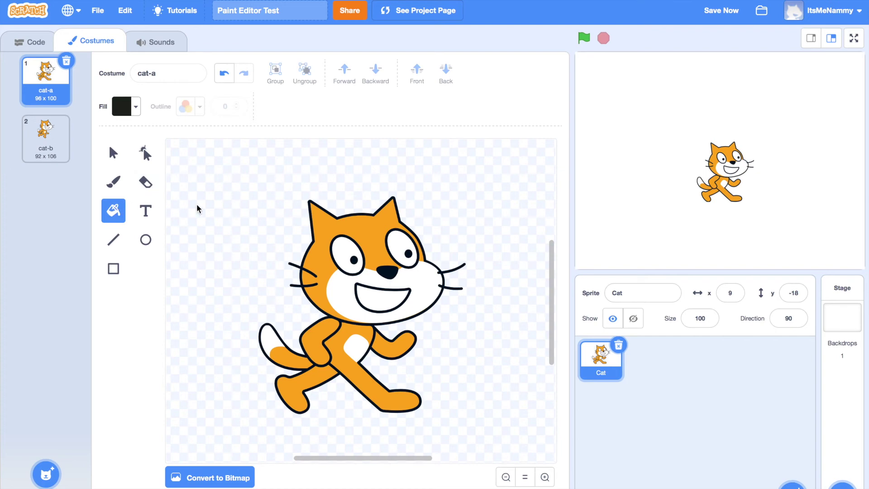
{"action": "scroll", "coordinate": [197, 205], "scroll_direction": "down", "scroll_amount": 2}
{"action": "left_click", "coordinate": [315, 218]}
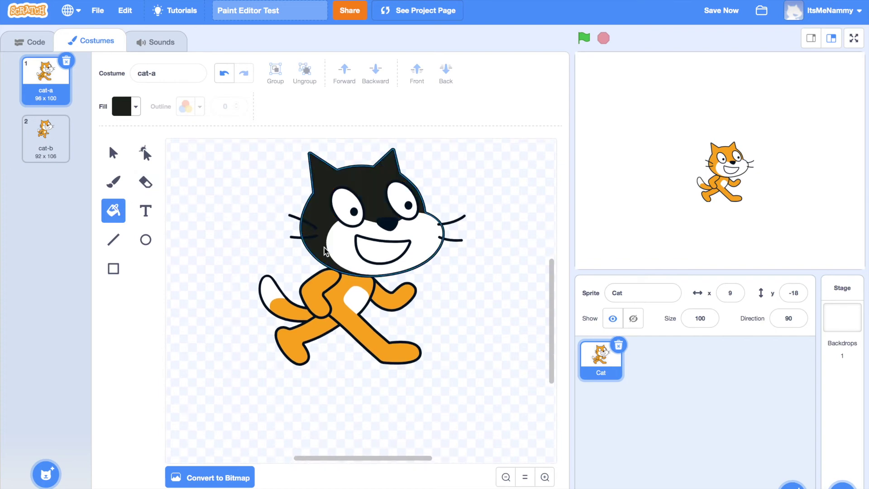
{"action": "scroll", "coordinate": [332, 271], "scroll_direction": "up", "scroll_amount": 1}
{"action": "scroll", "coordinate": [322, 247], "scroll_direction": "up", "scroll_amount": 1}
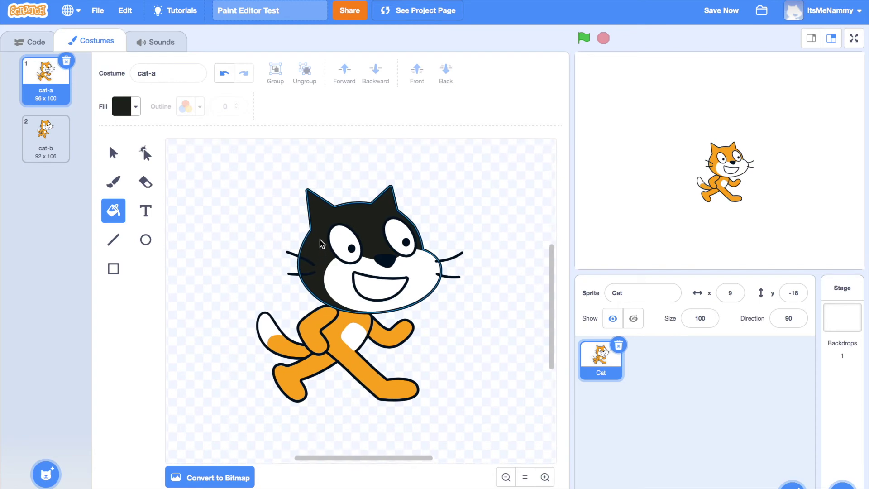
{"action": "left_click", "coordinate": [315, 260]}
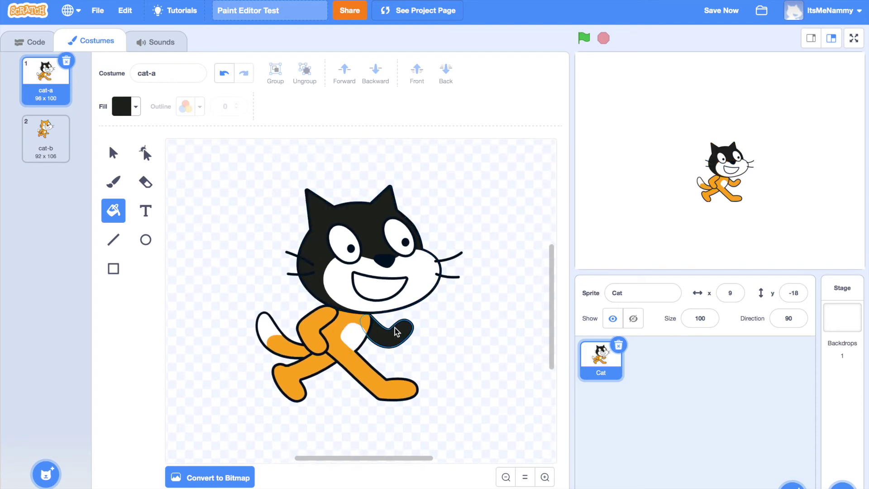
- Fill the cat's body, both legs, both arms and the orange part of the tail with the near-black color
{"action": "scroll", "coordinate": [398, 312], "scroll_direction": "up", "scroll_amount": 1}
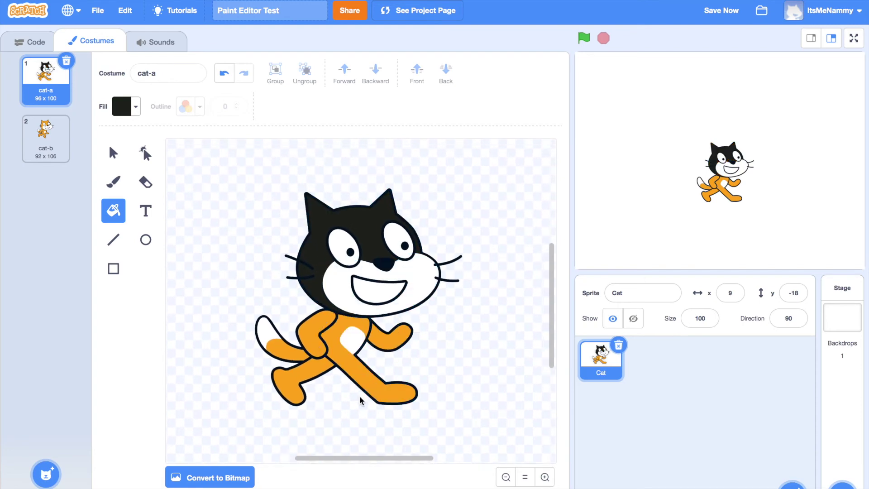
{"action": "left_click", "coordinate": [369, 384]}
{"action": "left_click", "coordinate": [297, 401]}
{"action": "left_click", "coordinate": [306, 349]}
{"action": "left_click", "coordinate": [284, 357]}
{"action": "left_click", "coordinate": [392, 347]}
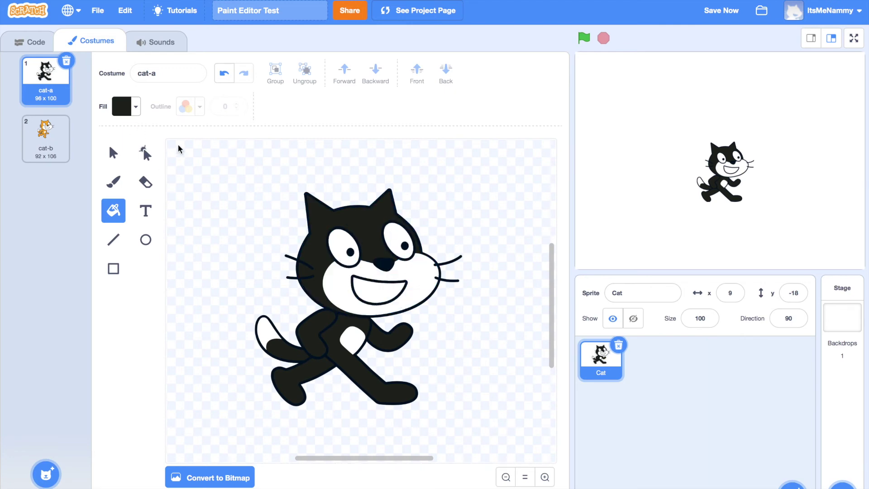
- Set the fill color to bright green with saturation 100 and brightness 93
{"action": "left_click", "coordinate": [135, 109]}
{"action": "left_click_drag", "start_coordinate": [90, 251], "coordinate": [153, 248]}
{"action": "left_click_drag", "start_coordinate": [95, 209], "coordinate": [167, 218]}
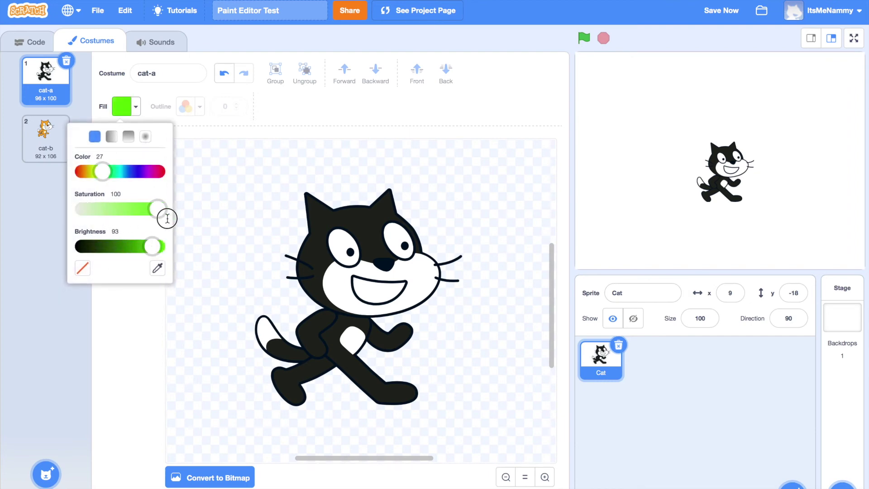
{"action": "left_click", "coordinate": [152, 305]}
- Recolor the cat's body, legs, arms and the dark part of its tail bright green with the Fill tool
{"action": "left_click", "coordinate": [362, 363]}
{"action": "left_click", "coordinate": [315, 336]}
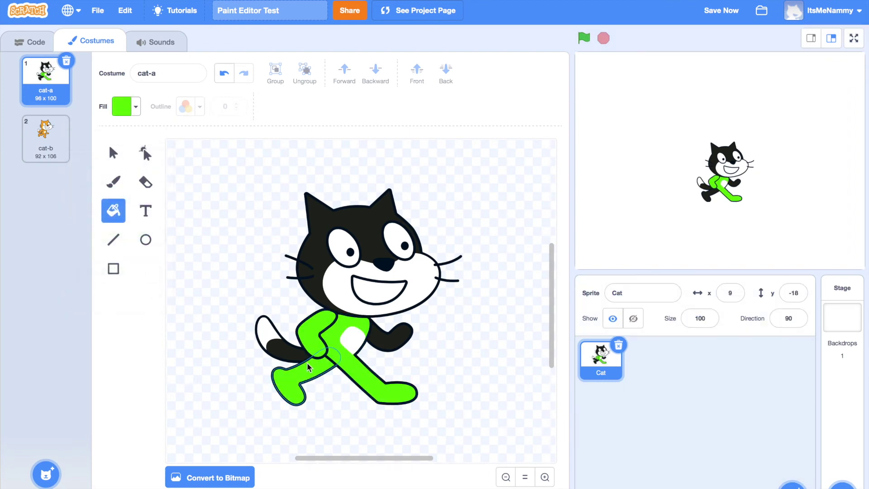
{"action": "left_click", "coordinate": [308, 366]}
{"action": "left_click", "coordinate": [278, 346]}
{"action": "left_click", "coordinate": [394, 335]}
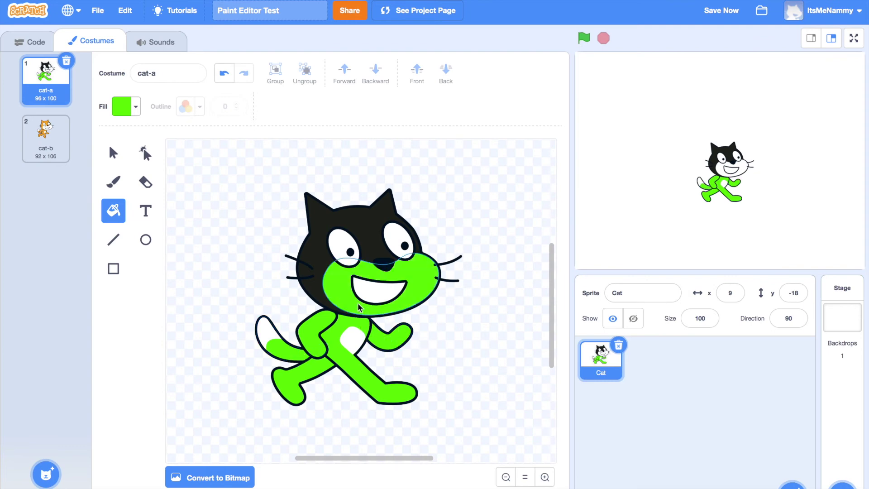
- Fill the cat's muzzle and the rest of its head bright green with the Fill tool
{"action": "left_click", "coordinate": [340, 287]}
{"action": "left_click", "coordinate": [326, 257]}
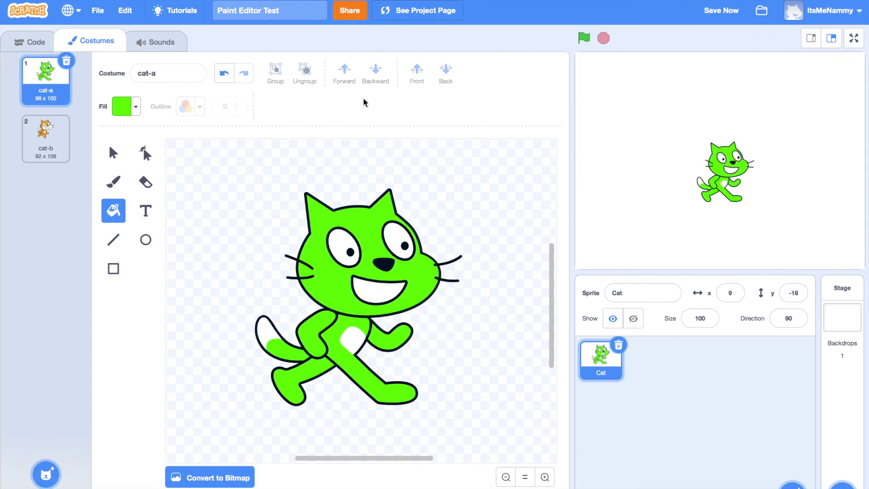
- Set the fill color to red
{"action": "left_click", "coordinate": [138, 105]}
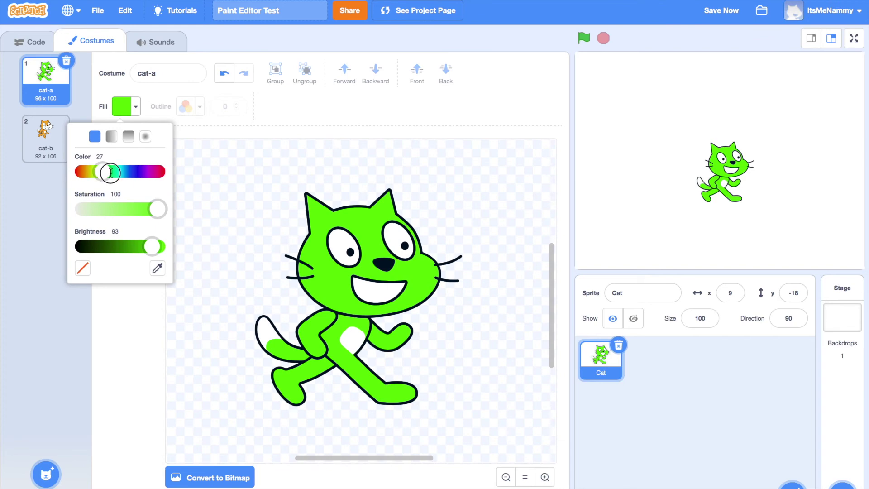
{"action": "left_click", "coordinate": [130, 175]}
{"action": "left_click", "coordinate": [162, 171]}
{"action": "left_click", "coordinate": [192, 171]}
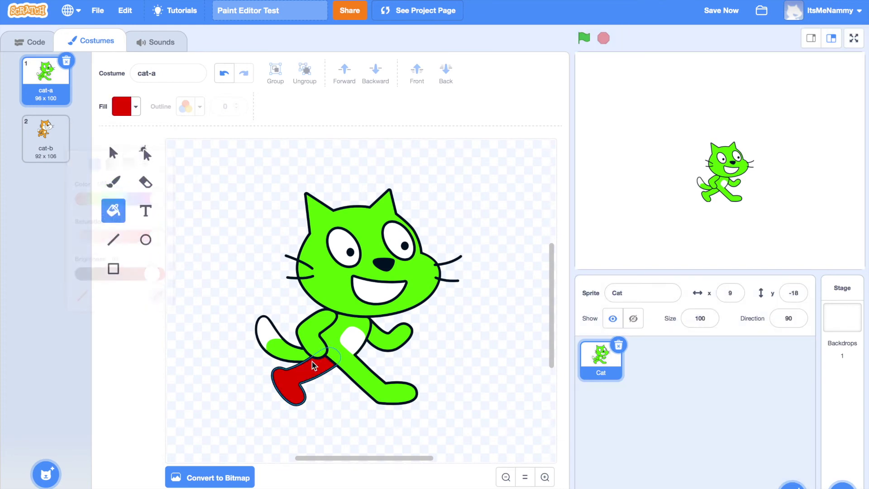
- Recolor the cat's legs, body, arms, whole tail, muzzle and head red with the Fill tool
{"action": "left_click", "coordinate": [356, 376]}
{"action": "left_click", "coordinate": [301, 368]}
{"action": "left_click", "coordinate": [269, 328]}
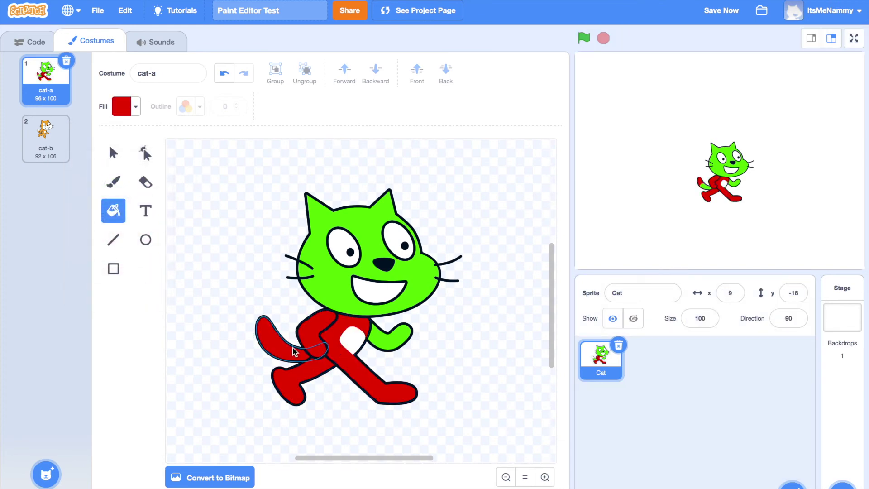
{"action": "left_click", "coordinate": [400, 351]}
{"action": "left_click", "coordinate": [275, 345]}
{"action": "left_click", "coordinate": [335, 288]}
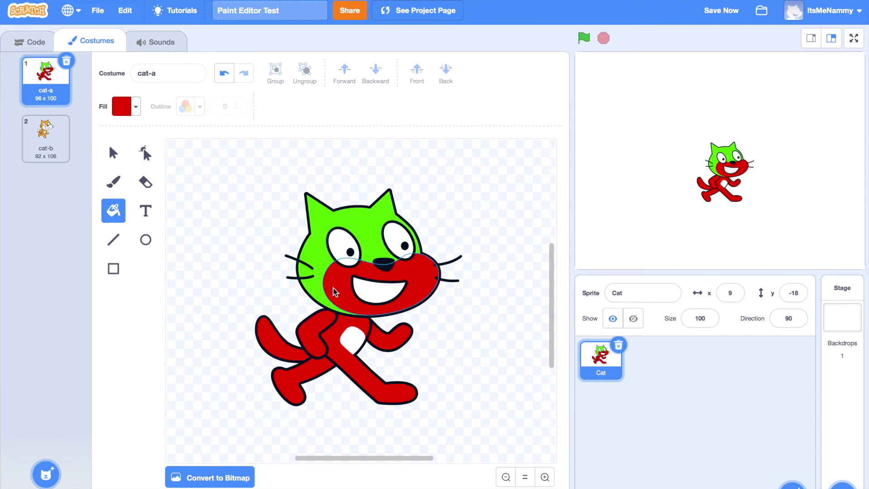
{"action": "left_click", "coordinate": [304, 263]}
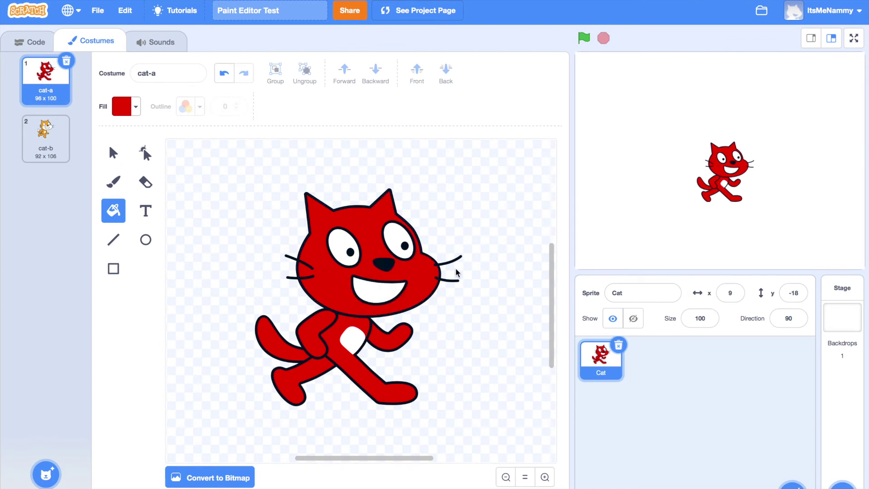
- Fill the cat's mouth, belly patch and both eye whites with red
{"action": "left_click", "coordinate": [367, 302]}
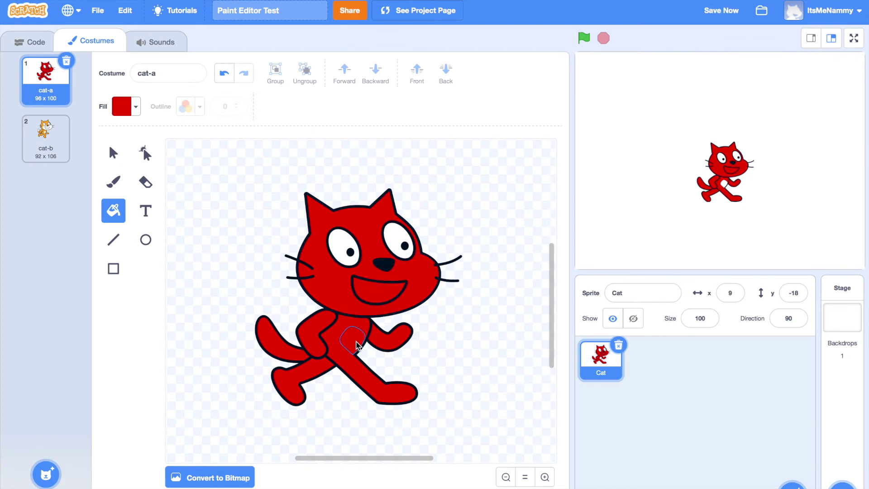
{"action": "left_click", "coordinate": [342, 244]}
{"action": "left_click", "coordinate": [402, 248]}
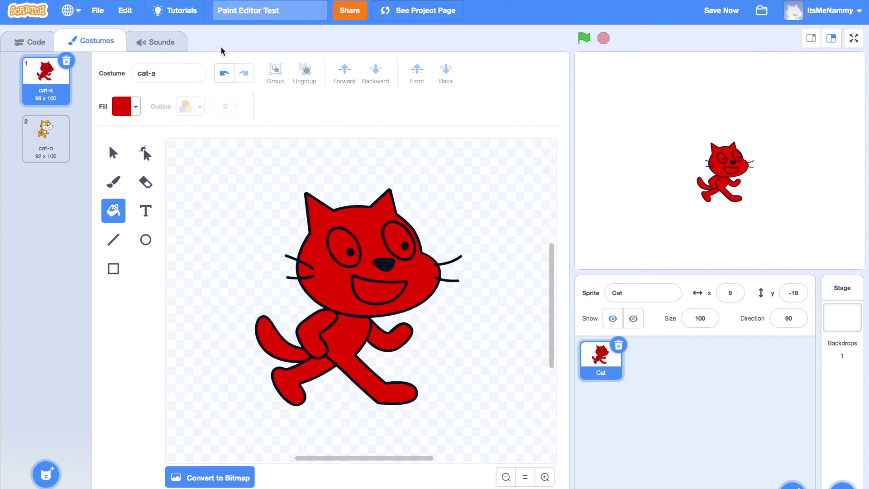
- Undo all the red fills and the green fills on the cat's head and muzzle
{"action": "left_click", "coordinate": [218, 74]}
{"action": "left_click", "coordinate": [218, 73]}
{"action": "left_click", "coordinate": [219, 74]}
{"action": "left_click", "coordinate": [218, 74]}
{"action": "left_click", "coordinate": [219, 74]}
{"action": "left_click", "coordinate": [219, 74]}
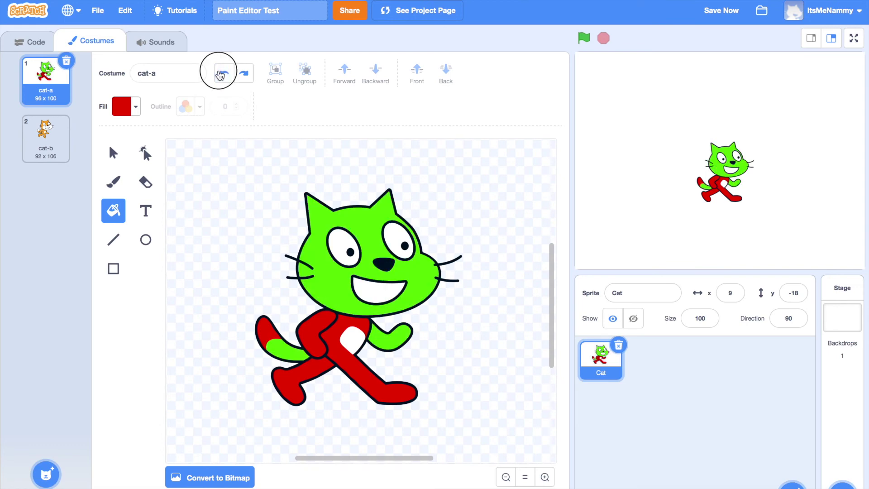
{"action": "left_click", "coordinate": [220, 75]}
{"action": "left_click", "coordinate": [220, 75]}
{"action": "left_click", "coordinate": [221, 75]}
{"action": "left_click", "coordinate": [221, 75]}
{"action": "left_click", "coordinate": [222, 75]}
{"action": "left_click", "coordinate": [222, 75]}
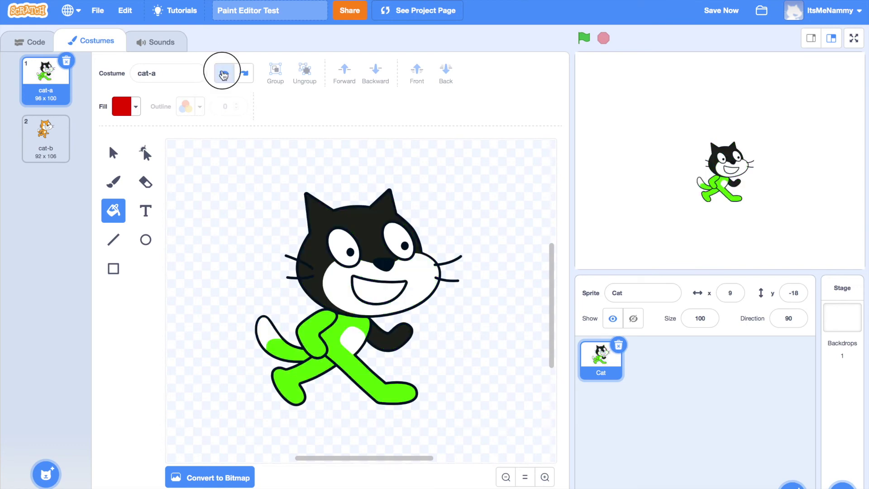
- Undo the remaining green and near-black fills back to the cat's original orange coloring
{"action": "left_click", "coordinate": [223, 75]}
{"action": "left_click", "coordinate": [223, 75]}
{"action": "left_click", "coordinate": [224, 75]}
{"action": "left_click", "coordinate": [223, 75]}
{"action": "left_click", "coordinate": [224, 75]}
{"action": "left_click", "coordinate": [223, 75]}
{"action": "left_click", "coordinate": [224, 75]}
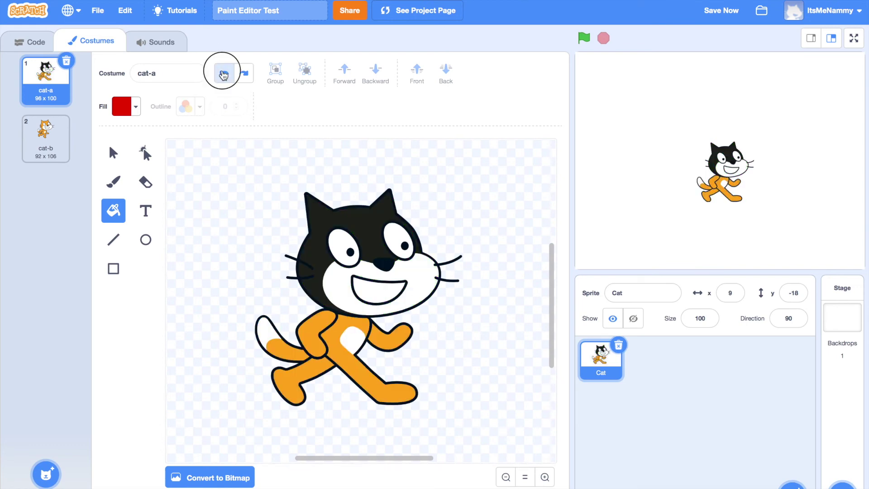
{"action": "left_click", "coordinate": [224, 75]}
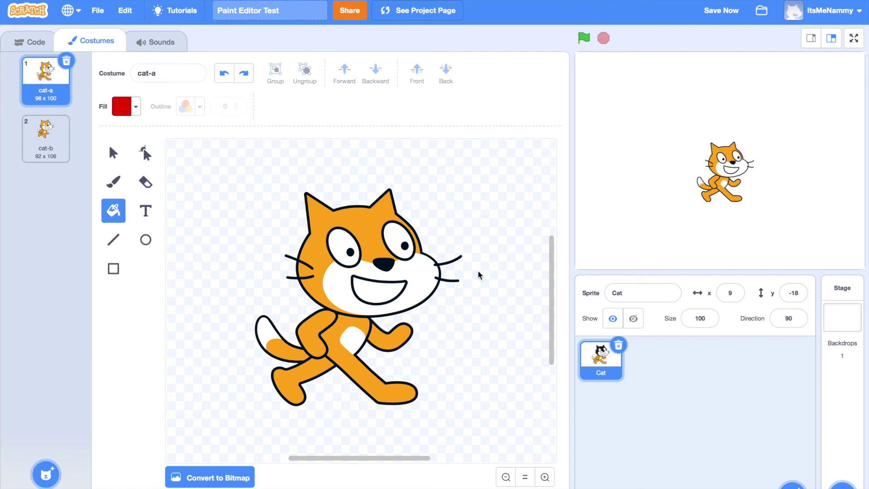
- Try filling the white of the cat's left eye with red, and undo the fill
{"action": "left_click", "coordinate": [347, 252]}
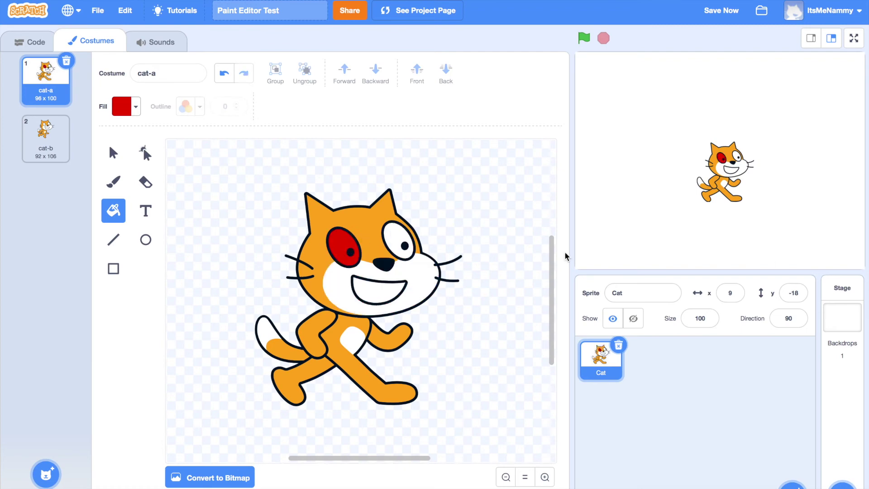
{"action": "left_click", "coordinate": [224, 78]}
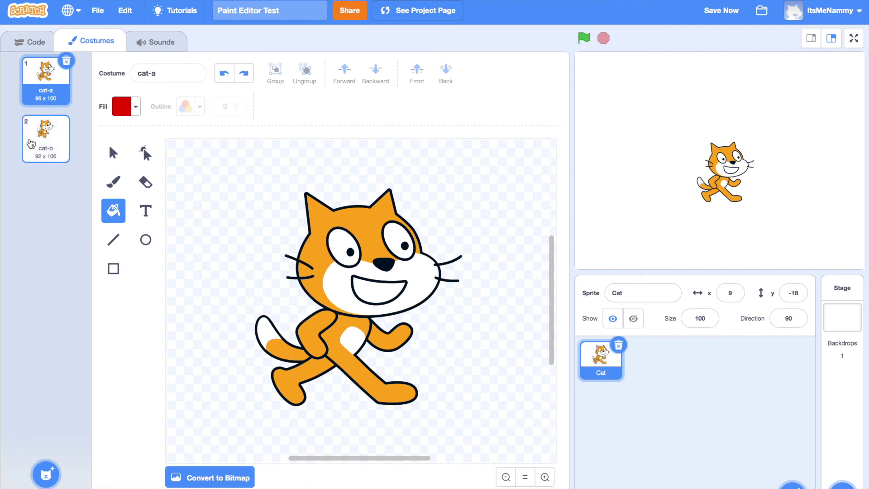
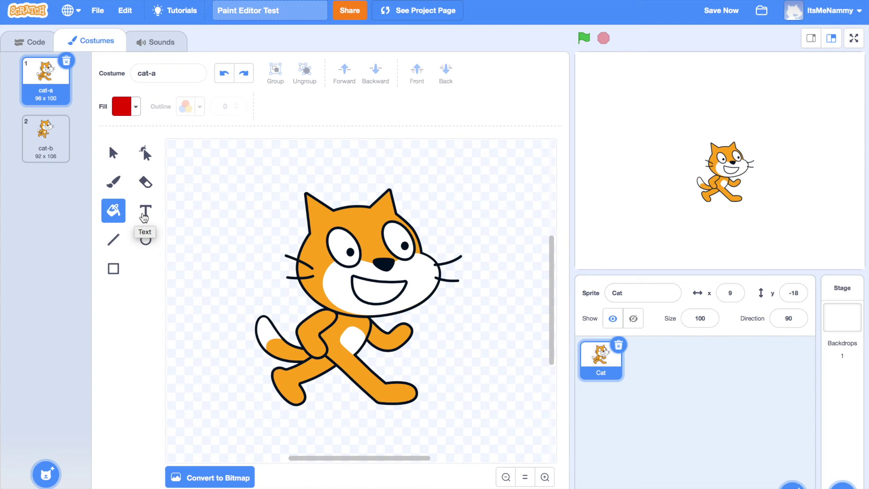
- Add the red Sans Serif text "hello" with the Text tool and place it just above the cat's head
{"action": "left_click", "coordinate": [144, 218]}
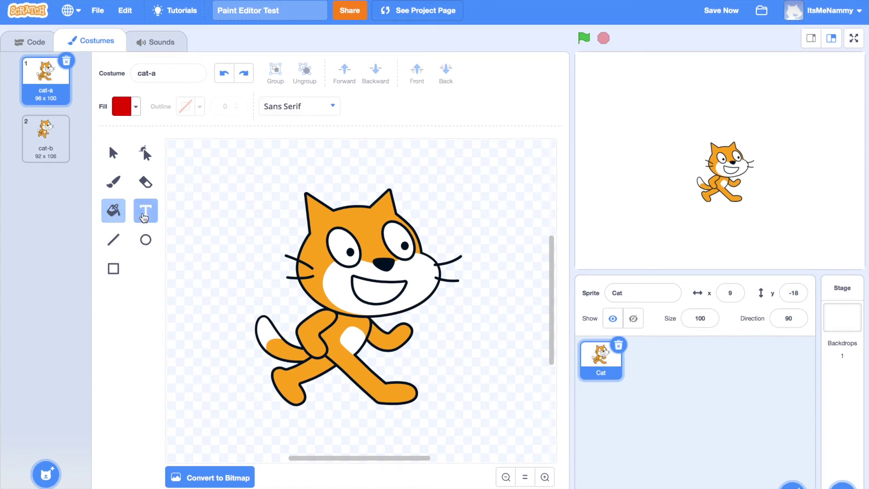
{"action": "left_click", "coordinate": [434, 341]}
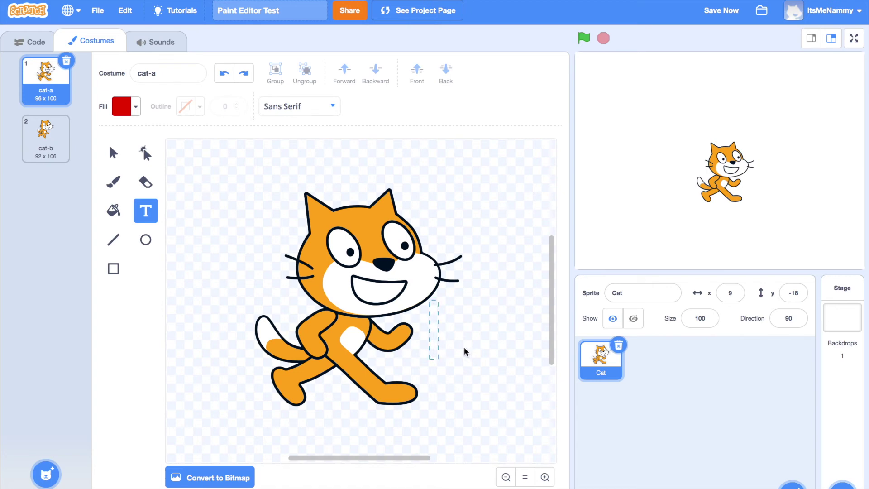
{"action": "type", "text": "hello"}
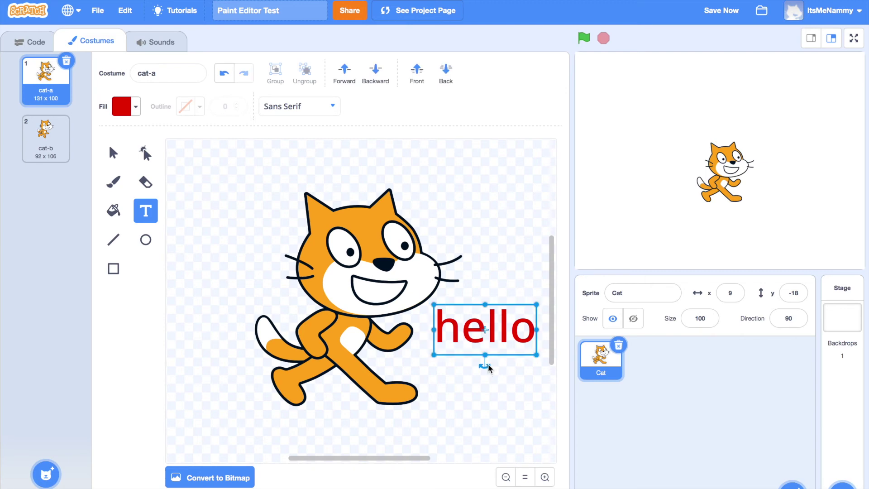
{"action": "left_click_drag", "start_coordinate": [506, 341], "coordinate": [389, 186]}
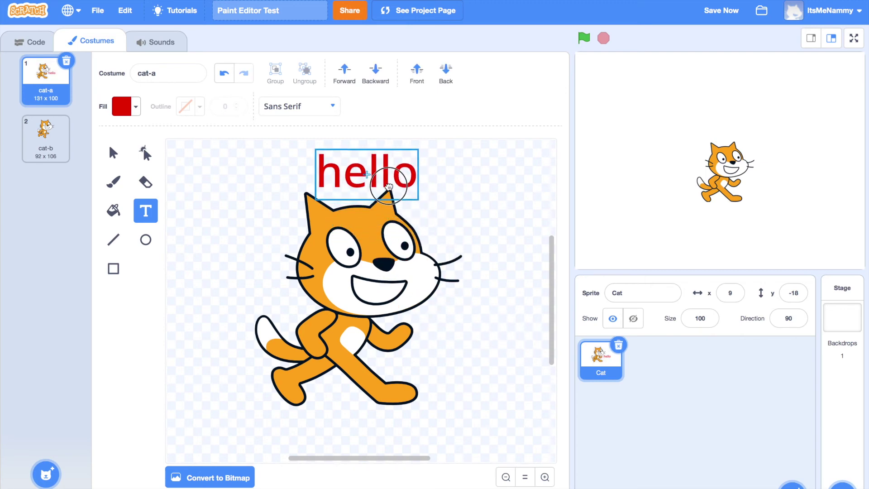
{"action": "left_click", "coordinate": [488, 194]}
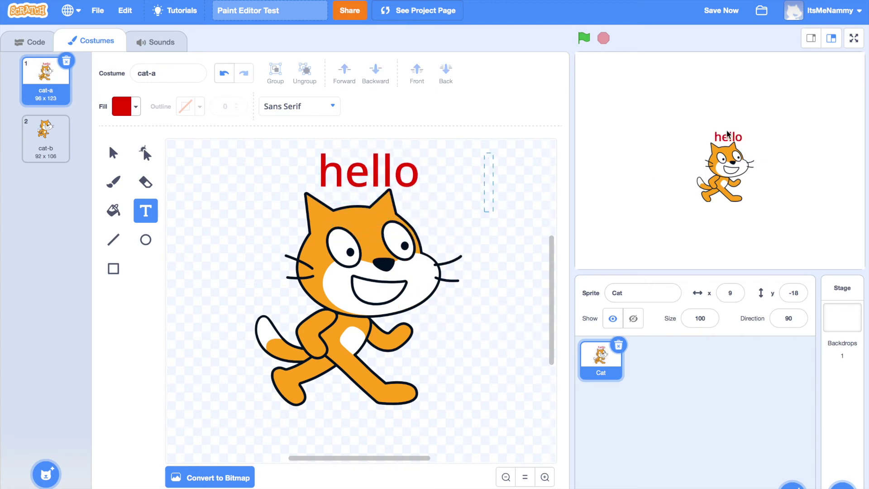
- Try the Pixel font and the 日本語 font on the "hello" text
{"action": "double_click", "coordinate": [402, 183]}
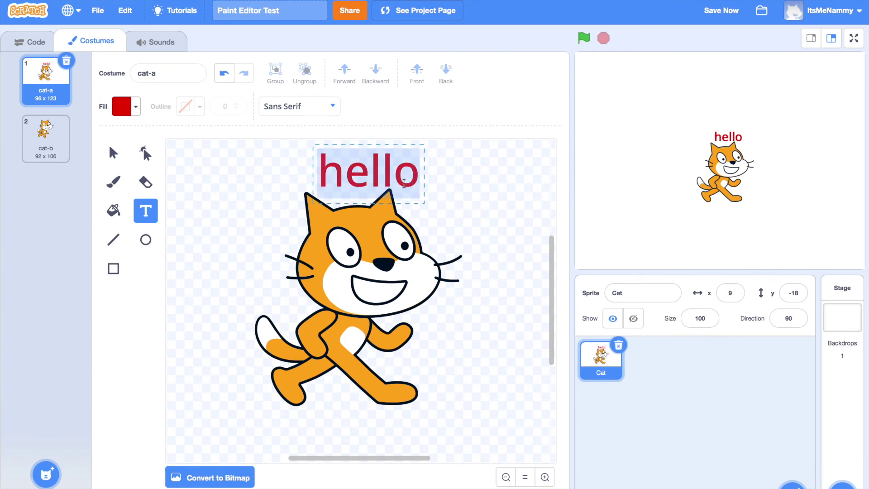
{"action": "left_click", "coordinate": [466, 194]}
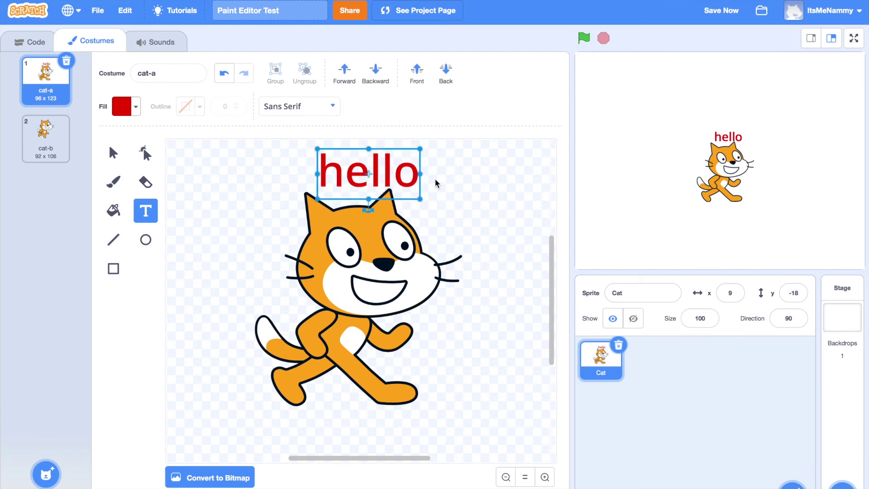
{"action": "left_click", "coordinate": [333, 107]}
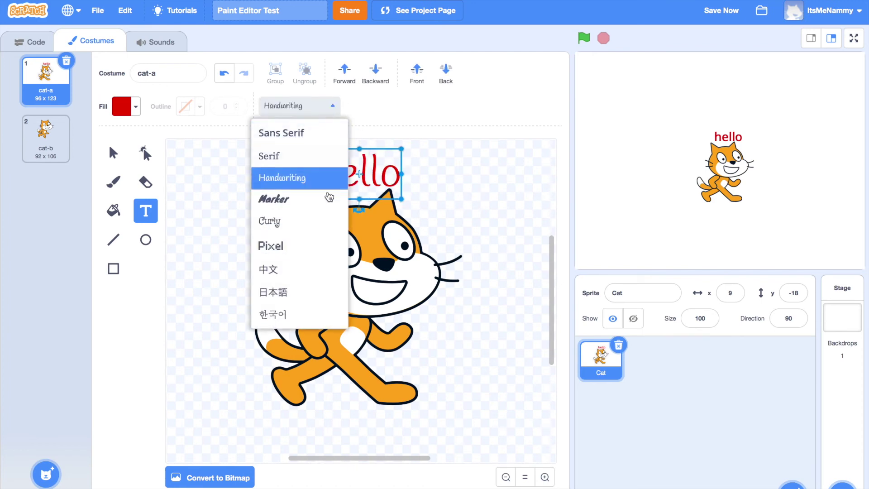
{"action": "left_click", "coordinate": [288, 250]}
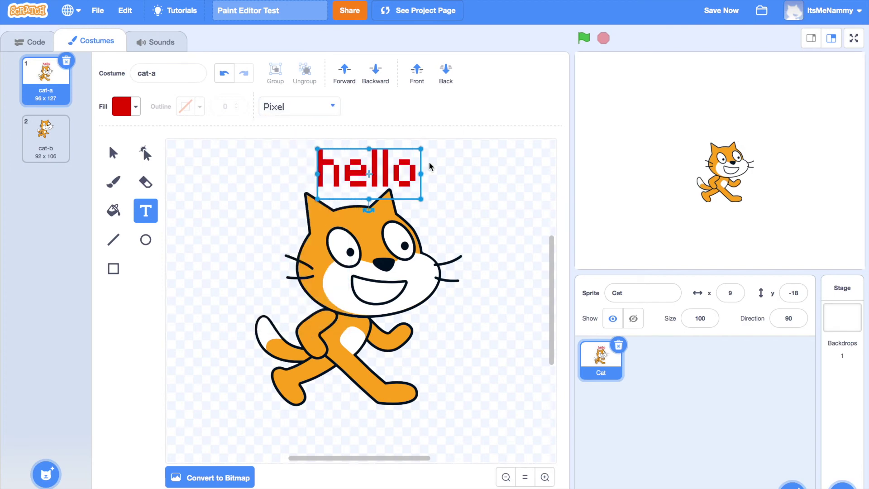
{"action": "left_click", "coordinate": [481, 168]}
{"action": "left_click", "coordinate": [378, 152]}
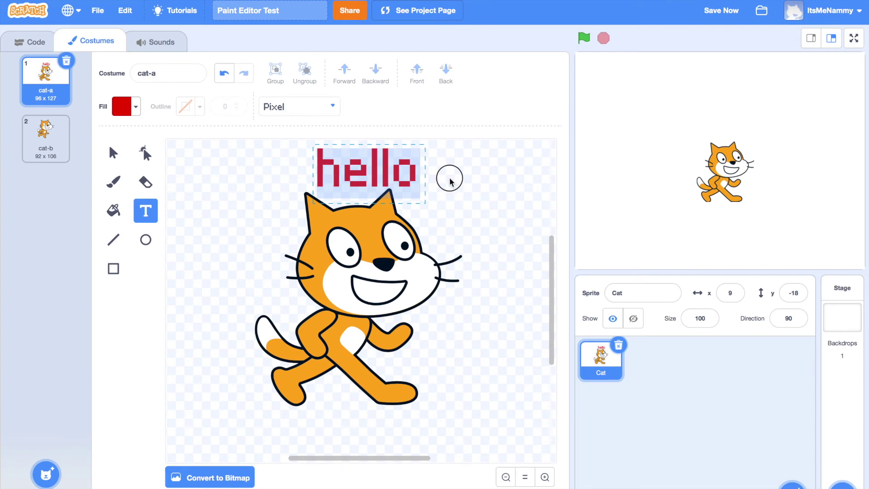
{"action": "left_click", "coordinate": [331, 106]}
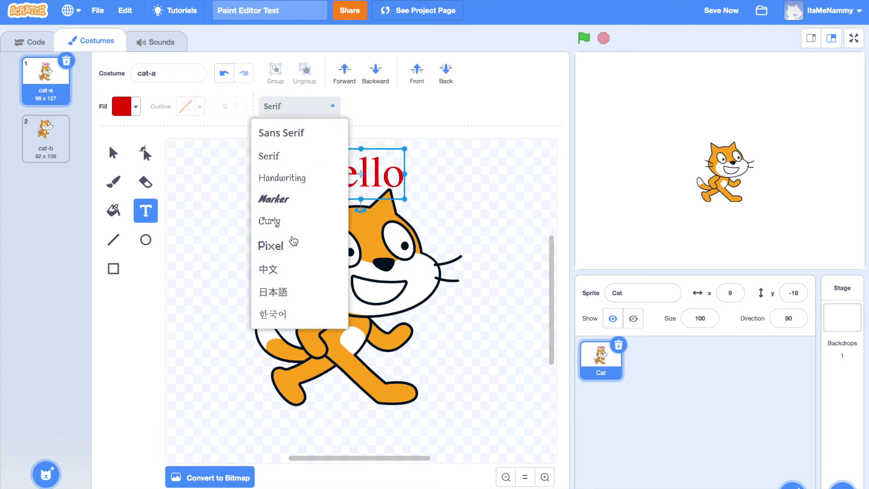
{"action": "left_click", "coordinate": [290, 295]}
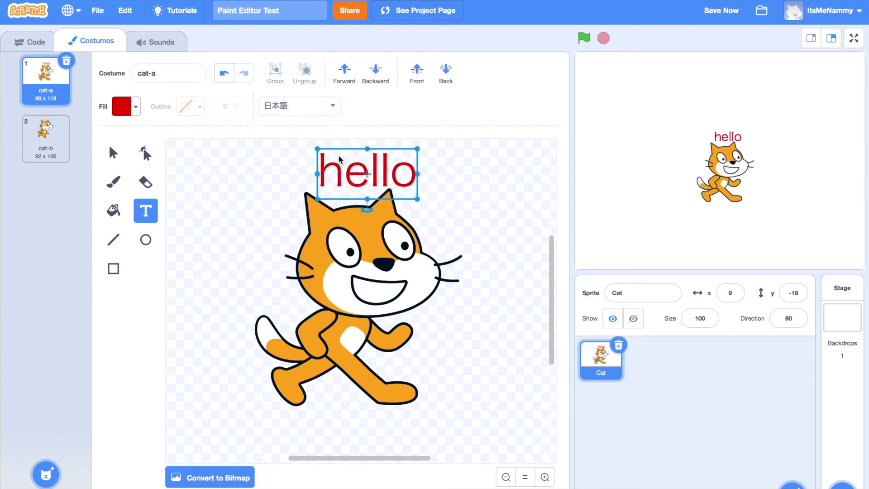
- Set the font of the "hello" text to Curly
{"action": "left_click", "coordinate": [301, 107]}
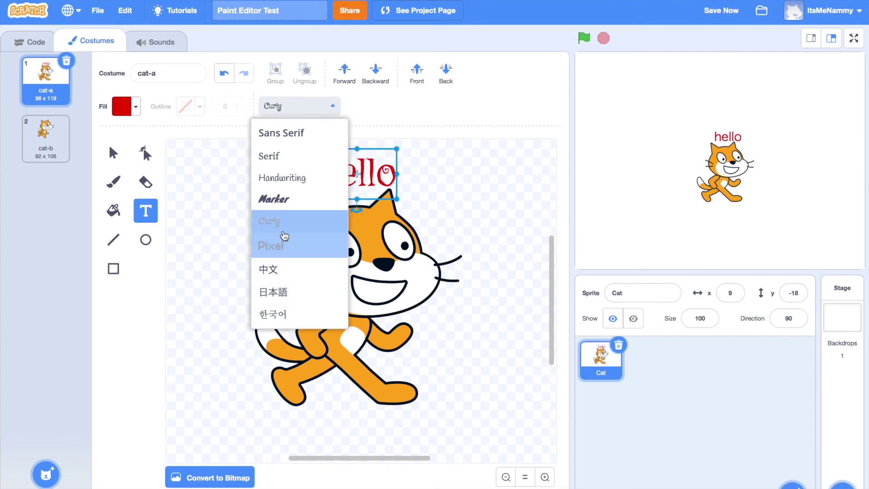
{"action": "left_click", "coordinate": [272, 222]}
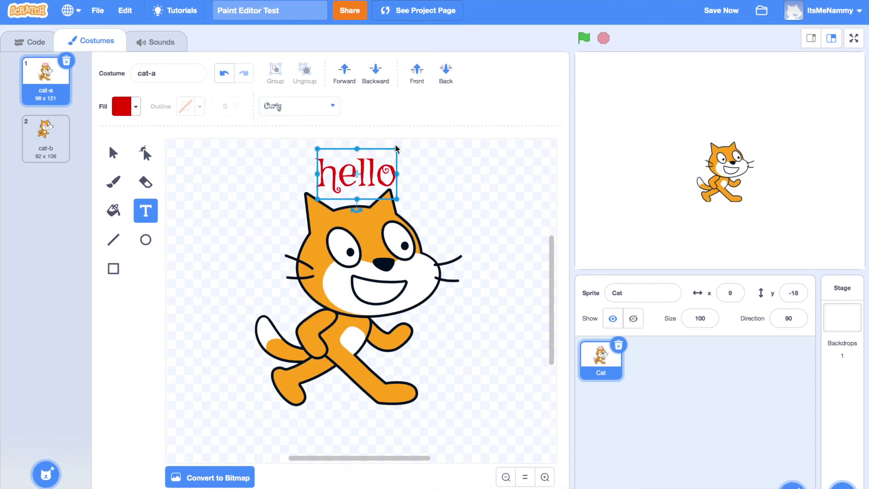
- Reopen the "hello" text for editing, and delete and retype its final "o"
{"action": "left_click", "coordinate": [357, 146]}
{"action": "left_click", "coordinate": [355, 166]}
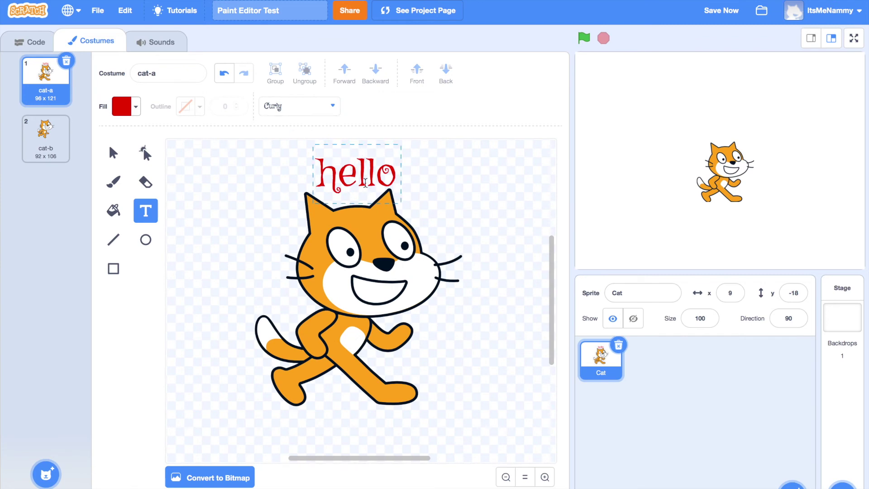
{"action": "key", "text": "BackSpace"}
{"action": "type", "text": "o"}
{"action": "scroll", "coordinate": [446, 201], "scroll_direction": "down", "scroll_amount": 1}
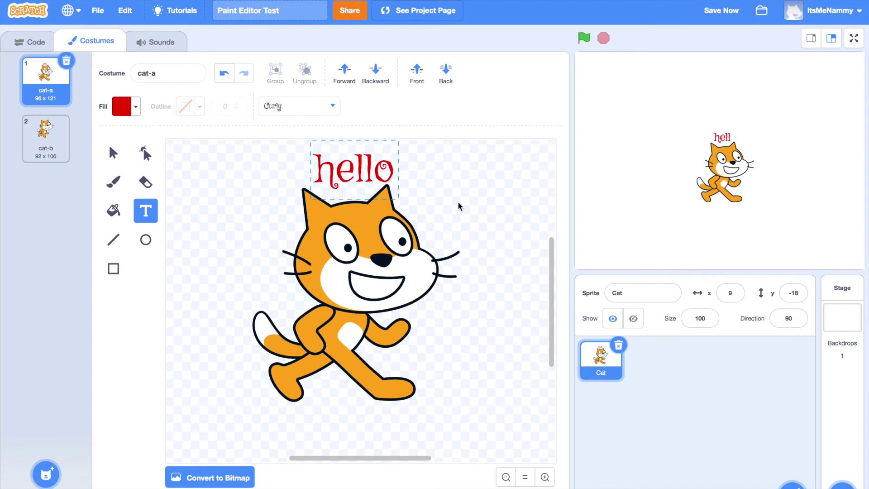
{"action": "left_click", "coordinate": [459, 204]}
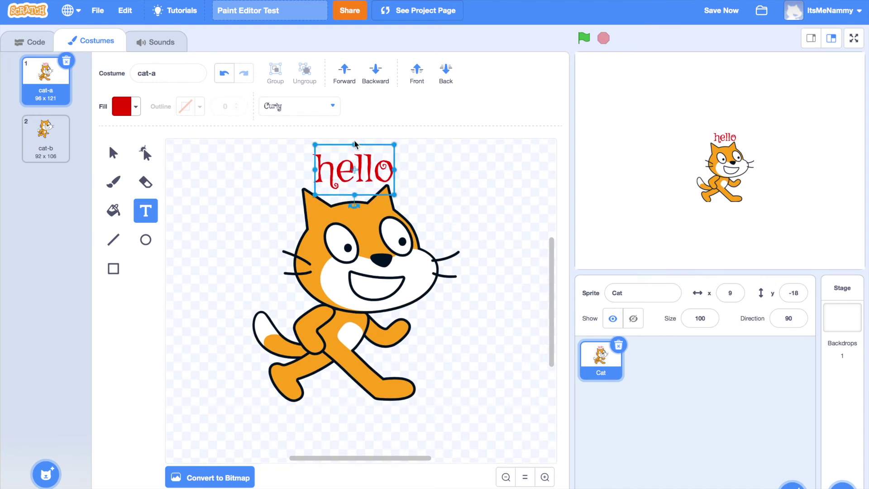
- Squash the "hello" text vertically to about half its height, and move the cat on the stage to x 12
{"action": "left_click_drag", "start_coordinate": [355, 144], "coordinate": [355, 184]}
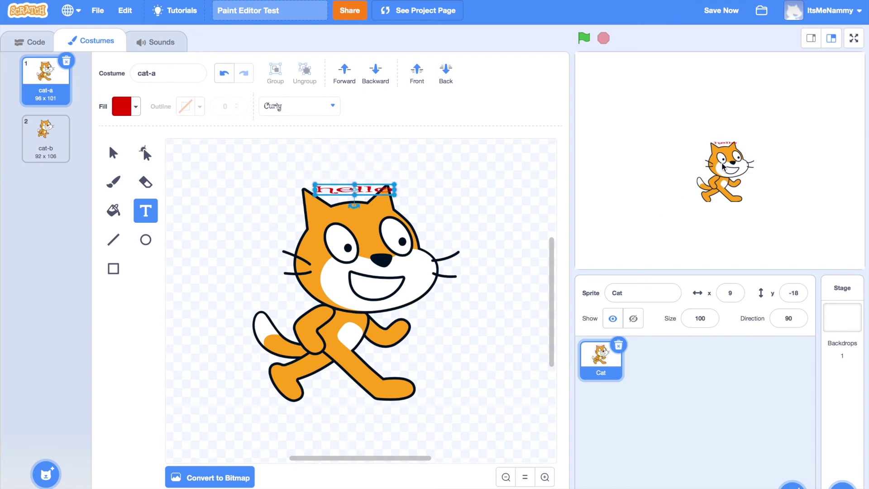
{"action": "left_click_drag", "start_coordinate": [727, 146], "coordinate": [738, 146]}
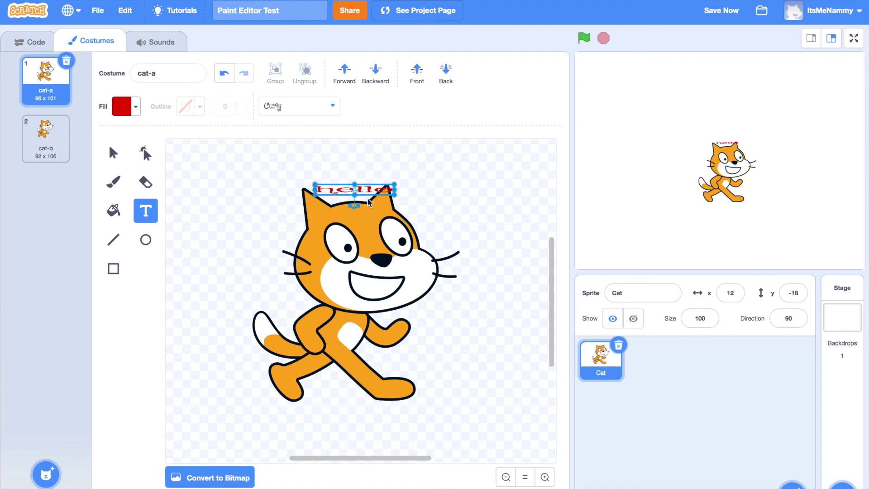
{"action": "left_click_drag", "start_coordinate": [354, 184], "coordinate": [356, 171]}
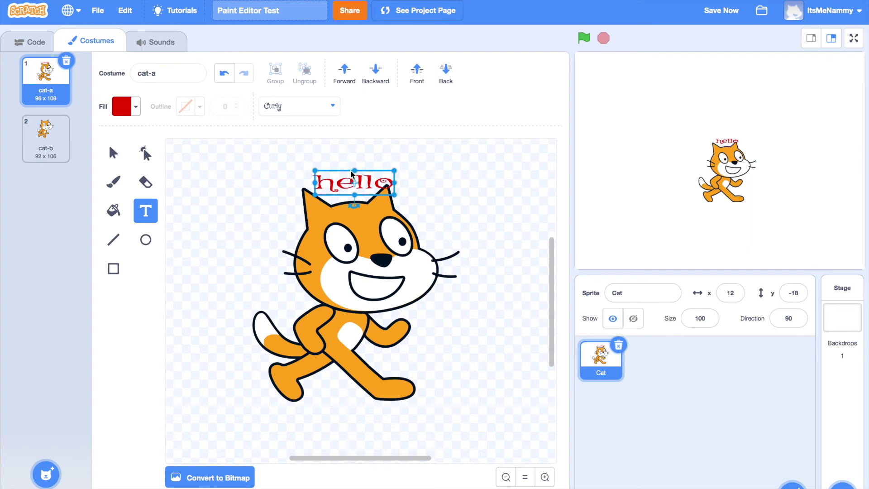
- Undo the font and size changes to the "hello" text until it is back in its plain large form
{"action": "left_click", "coordinate": [227, 74]}
{"action": "left_click", "coordinate": [227, 74]}
{"action": "left_click", "coordinate": [226, 74]}
{"action": "left_click", "coordinate": [227, 75]}
{"action": "left_click", "coordinate": [227, 74]}
{"action": "left_click", "coordinate": [226, 75]}
{"action": "left_click", "coordinate": [226, 75]}
{"action": "left_click", "coordinate": [482, 180]}
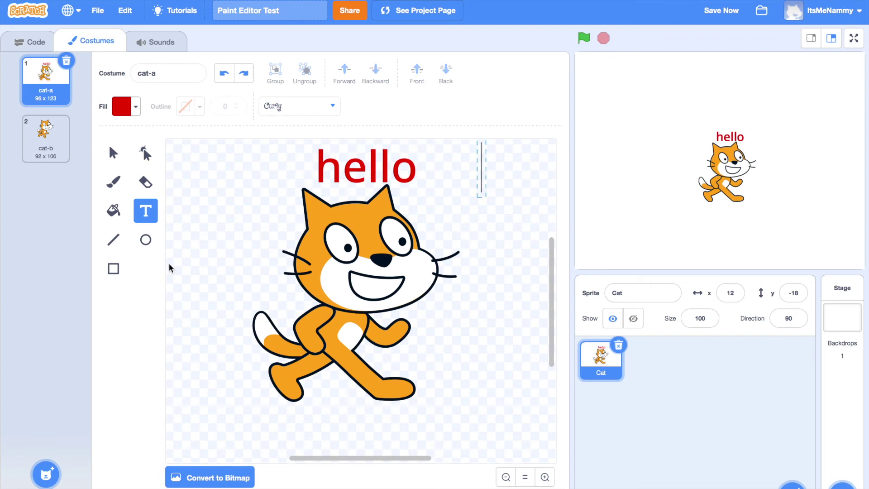
- Draw six straight lines in different directions across and around the cat with the Line tool
{"action": "left_click", "coordinate": [119, 245]}
{"action": "key", "text": "c"}
{"action": "key", "text": "r"}
{"action": "left_click", "coordinate": [111, 242]}
{"action": "left_click", "coordinate": [145, 239]}
{"action": "left_click", "coordinate": [113, 268]}
{"action": "left_click", "coordinate": [116, 243]}
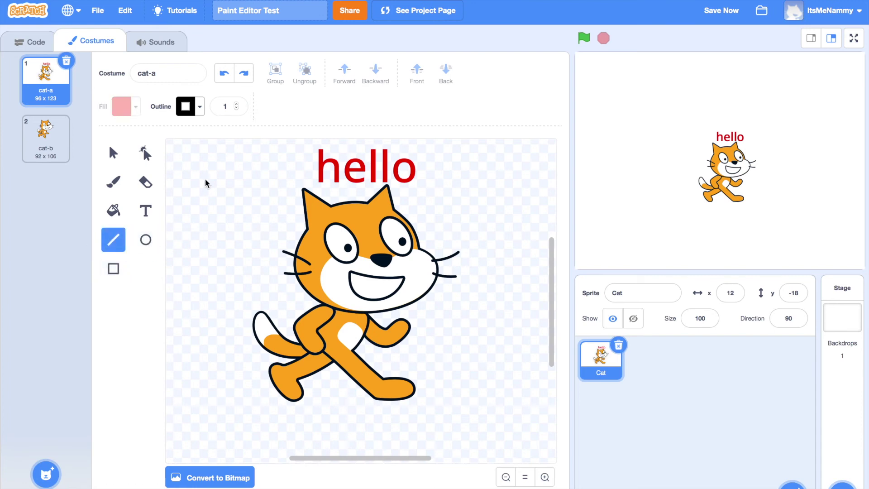
{"action": "left_click_drag", "start_coordinate": [227, 152], "coordinate": [203, 367]}
{"action": "left_click_drag", "start_coordinate": [213, 231], "coordinate": [463, 256]}
{"action": "left_click_drag", "start_coordinate": [311, 184], "coordinate": [228, 361]}
{"action": "left_click_drag", "start_coordinate": [202, 256], "coordinate": [367, 382]}
{"action": "left_click_drag", "start_coordinate": [448, 354], "coordinate": [467, 205]}
{"action": "left_click_drag", "start_coordinate": [381, 409], "coordinate": [514, 368]}
- Undo all six straight lines
{"action": "left_click", "coordinate": [224, 73]}
{"action": "left_click", "coordinate": [224, 73]}
{"action": "left_click", "coordinate": [224, 73]}
{"action": "left_click", "coordinate": [224, 73]}
{"action": "left_click", "coordinate": [224, 73]}
{"action": "left_click", "coordinate": [224, 73]}
- Draw small triangles from connected straight lines in the empty area beside the cat's head
{"action": "mouse_move", "coordinate": [206, 208]}
{"action": "left_mouse_down"}
{"action": "mouse_move", "coordinate": [202, 243]}
{"action": "mouse_move", "coordinate": [232, 249]}
{"action": "left_mouse_up"}
{"action": "left_click_drag", "start_coordinate": [206, 207], "coordinate": [231, 249]}
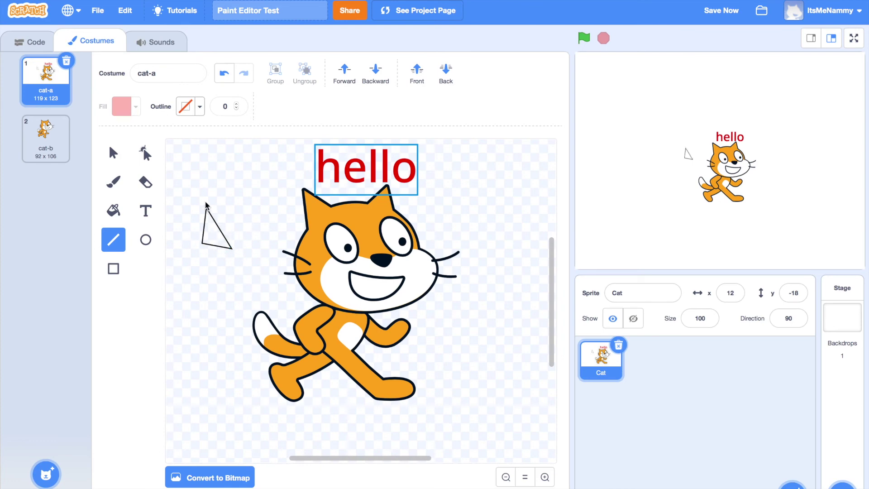
{"action": "left_click_drag", "start_coordinate": [207, 167], "coordinate": [205, 200]}
{"action": "left_click_drag", "start_coordinate": [208, 168], "coordinate": [223, 189]}
{"action": "left_click_drag", "start_coordinate": [207, 203], "coordinate": [225, 184]}
- Undo the connected lines of the small triangles beside the cat
{"action": "left_click", "coordinate": [225, 72]}
{"action": "left_click", "coordinate": [225, 71]}
{"action": "left_click", "coordinate": [225, 71]}
{"action": "left_click", "coordinate": [225, 72]}
{"action": "left_click", "coordinate": [225, 72]}
{"action": "left_click", "coordinate": [225, 71]}
{"action": "left_click", "coordinate": [225, 71]}
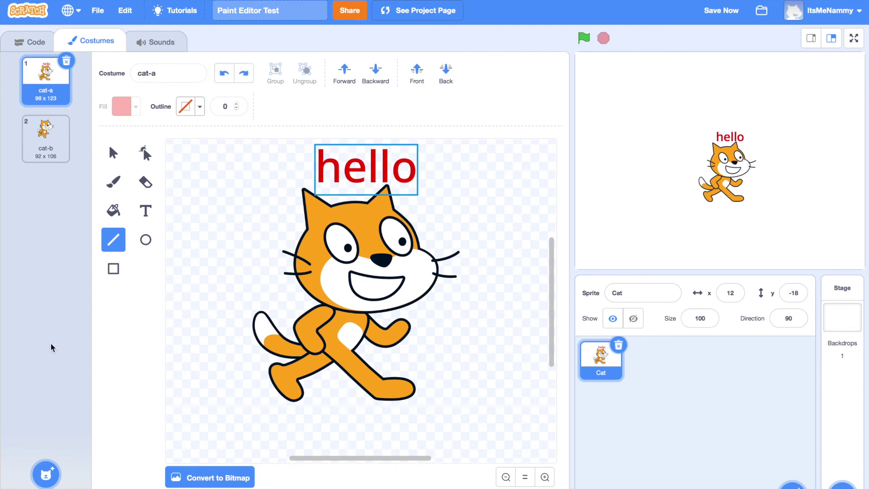
- Draw a red circle beside the cat's head and a wide red ellipse over its body, and delete the ellipse
{"action": "left_click", "coordinate": [150, 239]}
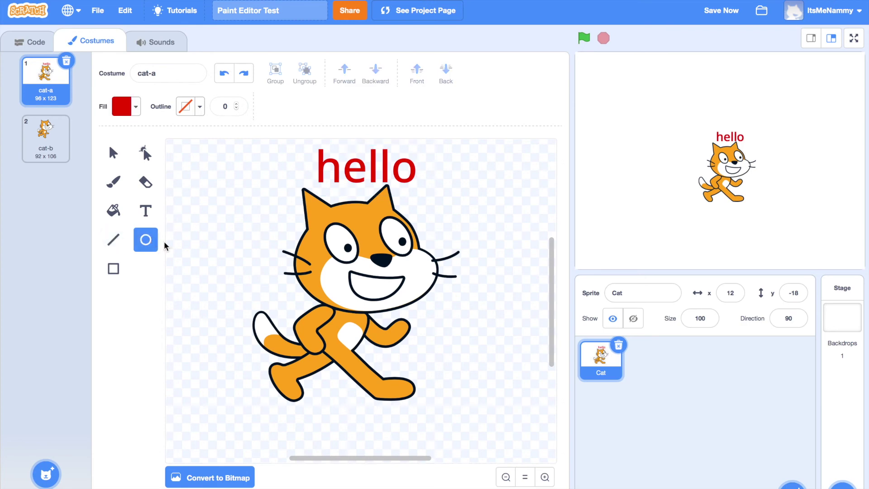
{"action": "left_click_drag", "start_coordinate": [197, 235], "coordinate": [269, 305]}
{"action": "left_click", "coordinate": [193, 166]}
{"action": "left_click_drag", "start_coordinate": [236, 261], "coordinate": [488, 427]}
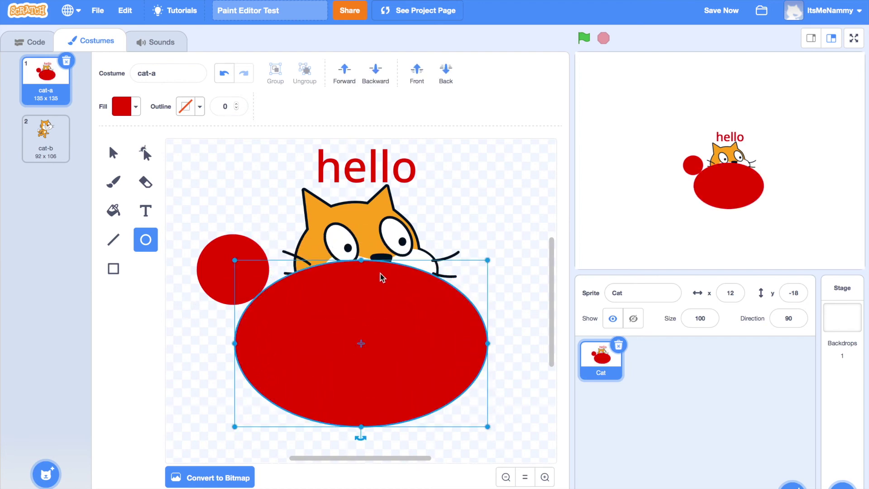
{"action": "key", "text": "BackSpace"}
{"action": "left_click", "coordinate": [234, 284]}
- Draw a large red rectangle covering the whole cat and the lower part of the "hello" text
{"action": "left_click", "coordinate": [119, 269]}
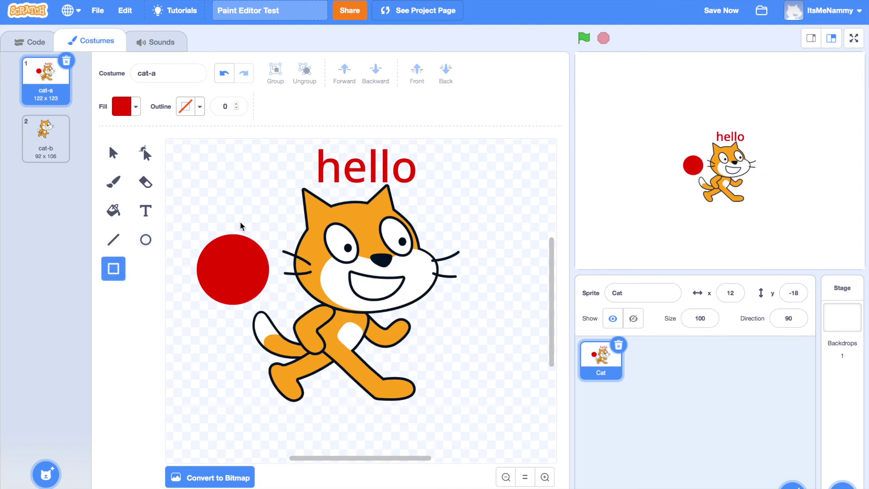
{"action": "left_click_drag", "start_coordinate": [196, 163], "coordinate": [513, 433]}
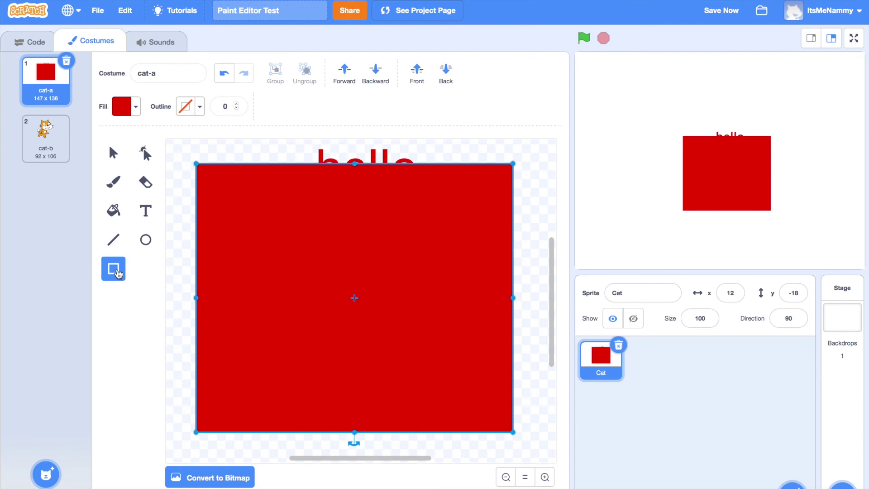
{"action": "left_click", "coordinate": [521, 222]}
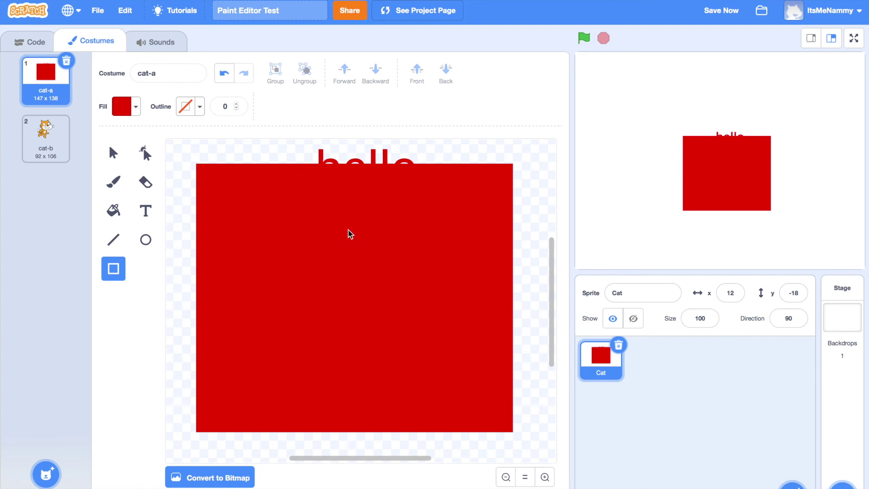
- Set a black outline of width 5 and draw a smaller, nearly square rectangle inside the large red one
{"action": "left_click", "coordinate": [199, 108]}
{"action": "left_click_drag", "start_coordinate": [216, 223], "coordinate": [262, 145]}
{"action": "left_click", "coordinate": [239, 110]}
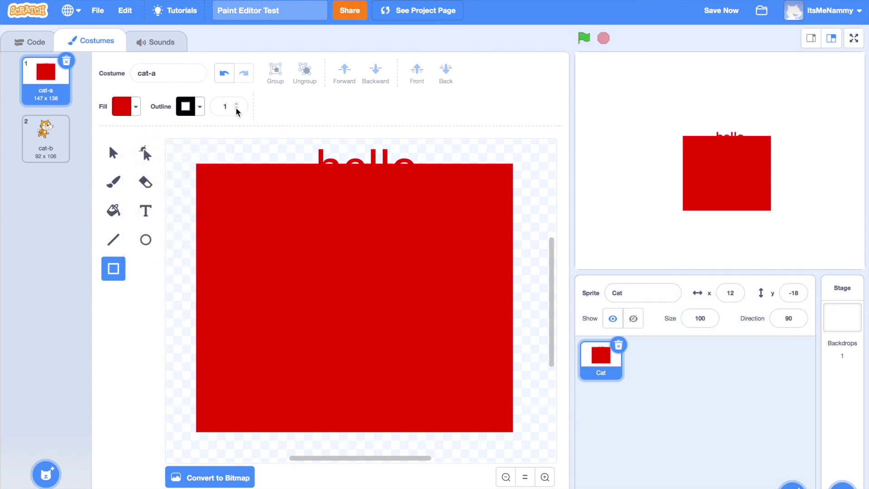
{"action": "left_click", "coordinate": [236, 104]}
{"action": "left_click", "coordinate": [237, 104]}
{"action": "left_click", "coordinate": [236, 105]}
{"action": "left_click", "coordinate": [237, 105]}
{"action": "left_click_drag", "start_coordinate": [290, 250], "coordinate": [392, 346]}
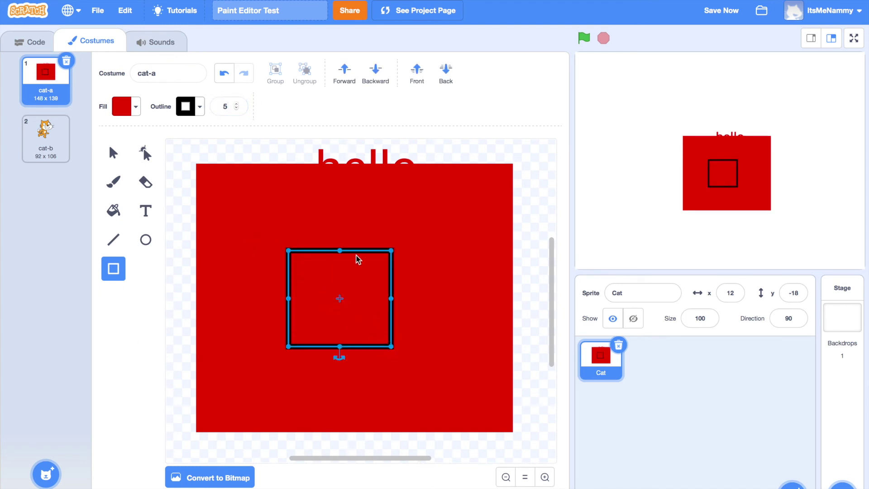
{"action": "left_click", "coordinate": [434, 270]}
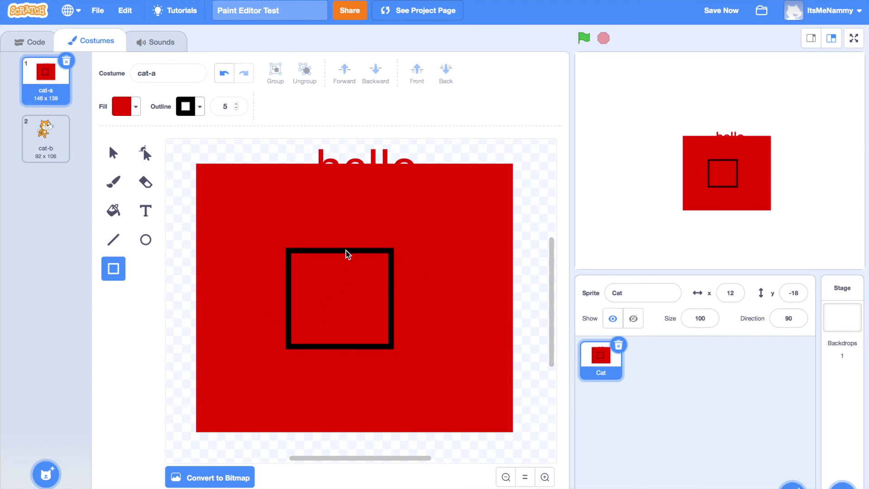
- Draw a very thin black-outlined rectangle across the middle of the small outlined rectangle
{"action": "left_click_drag", "start_coordinate": [290, 301], "coordinate": [386, 309]}
{"action": "left_click", "coordinate": [368, 289]}
{"action": "left_click", "coordinate": [350, 304]}
{"action": "left_click", "coordinate": [444, 291]}
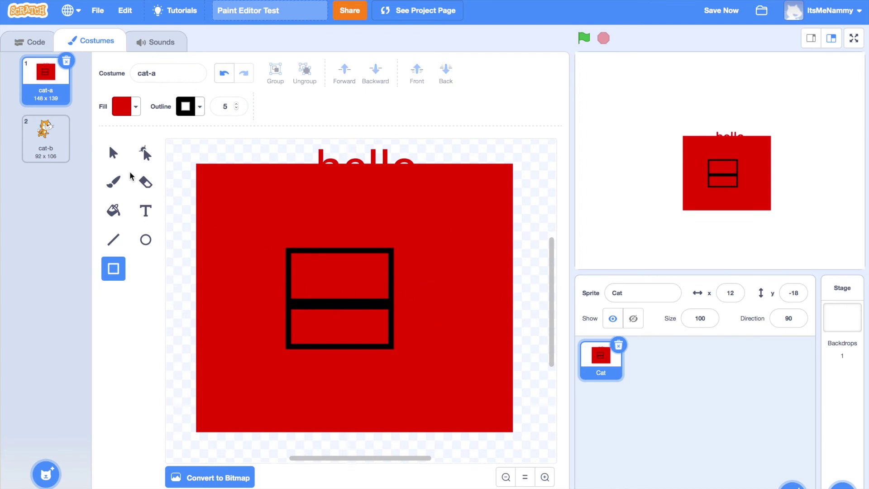
- Undo all the drawn rectangles and the red circle, leaving only the cat and the "hello" text
{"action": "left_click", "coordinate": [225, 75]}
{"action": "left_click", "coordinate": [224, 74]}
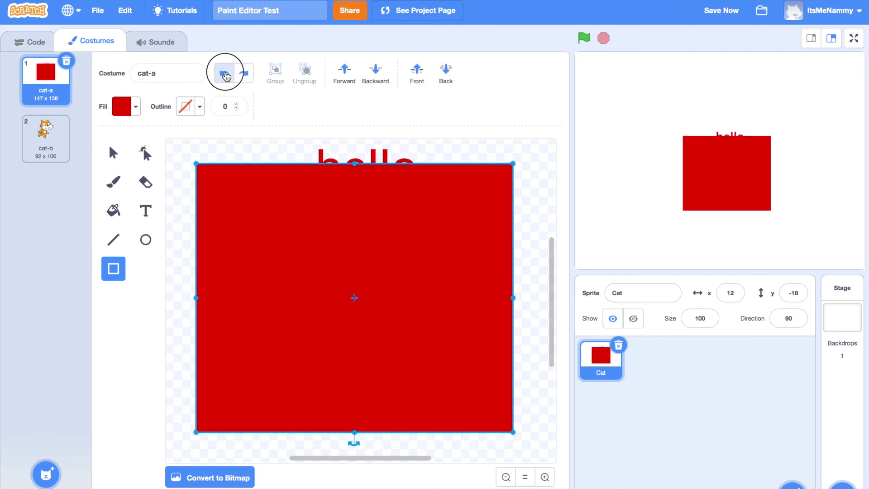
{"action": "left_click", "coordinate": [224, 73]}
{"action": "left_click", "coordinate": [224, 74]}
{"action": "left_click", "coordinate": [225, 74]}
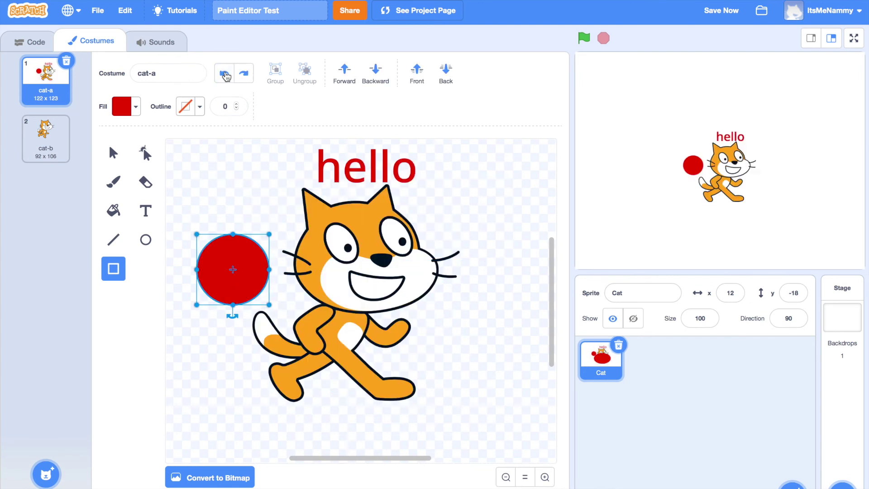
{"action": "left_click", "coordinate": [225, 74]}
{"action": "left_click", "coordinate": [501, 189]}
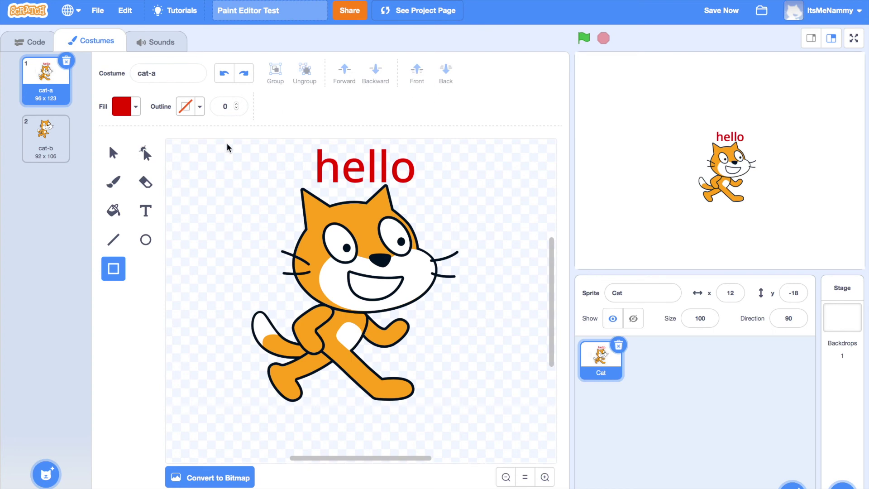
{"action": "left_click", "coordinate": [197, 113]}
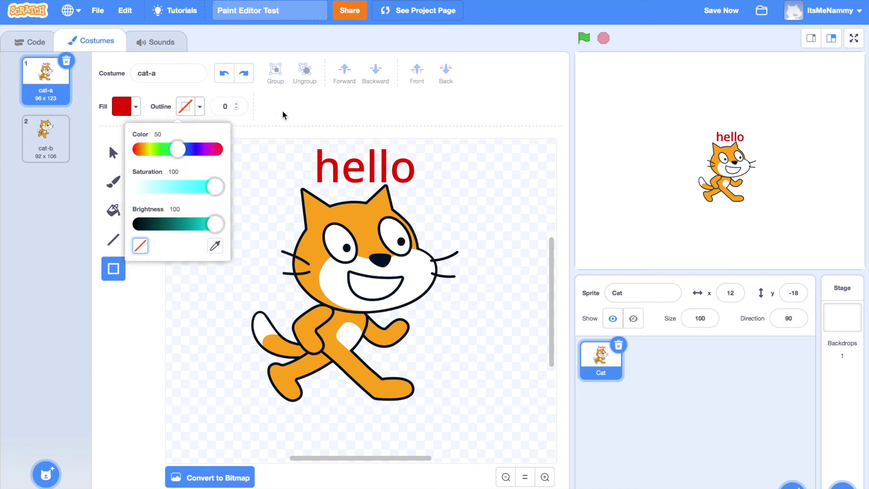
{"action": "left_click", "coordinate": [197, 113]}
{"action": "left_click", "coordinate": [168, 79]}
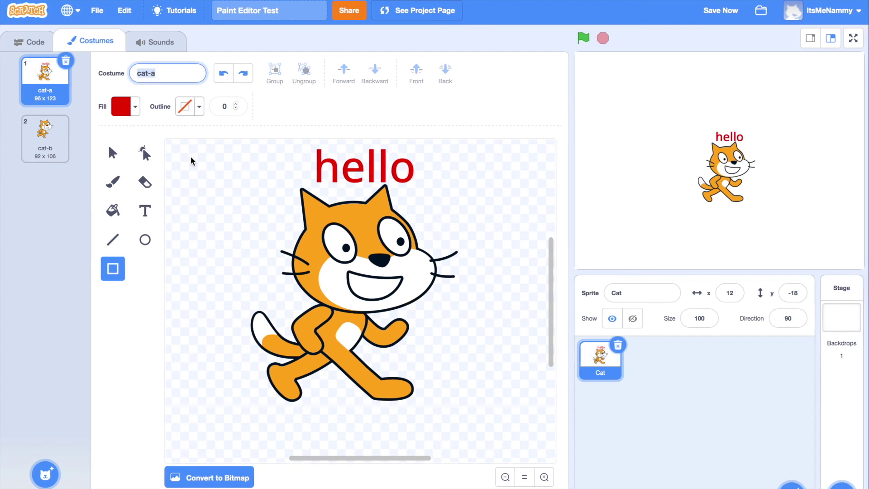
{"action": "left_click", "coordinate": [24, 188]}
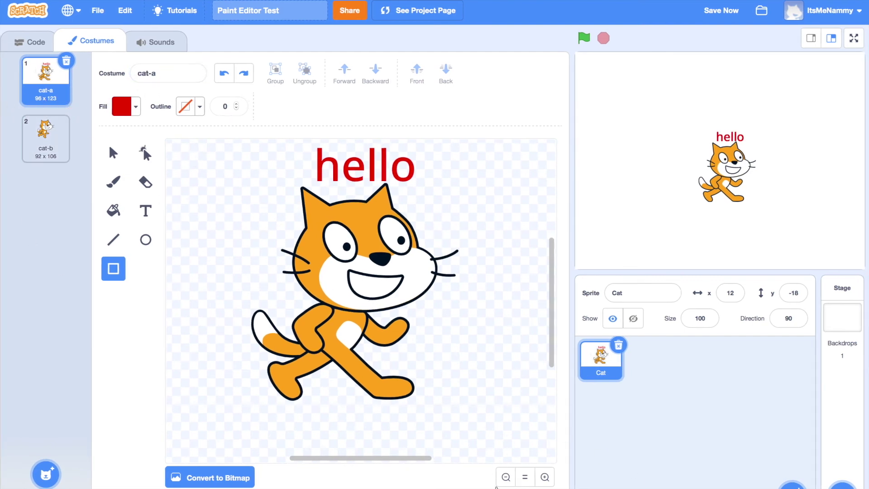
{"action": "left_click", "coordinate": [506, 477]}
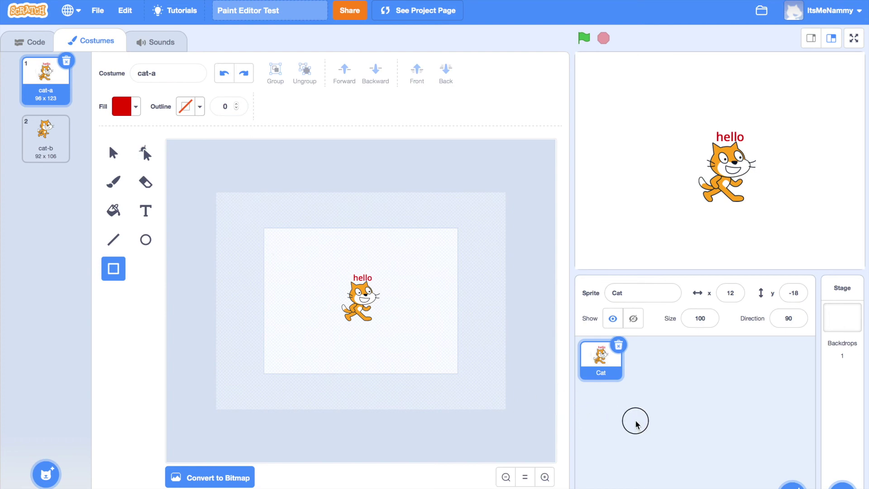
- Open the sprite library and return without choosing anything, and create a new blank sprite with the Paint option
{"action": "left_click_drag", "start_coordinate": [706, 440], "coordinate": [769, 473]}
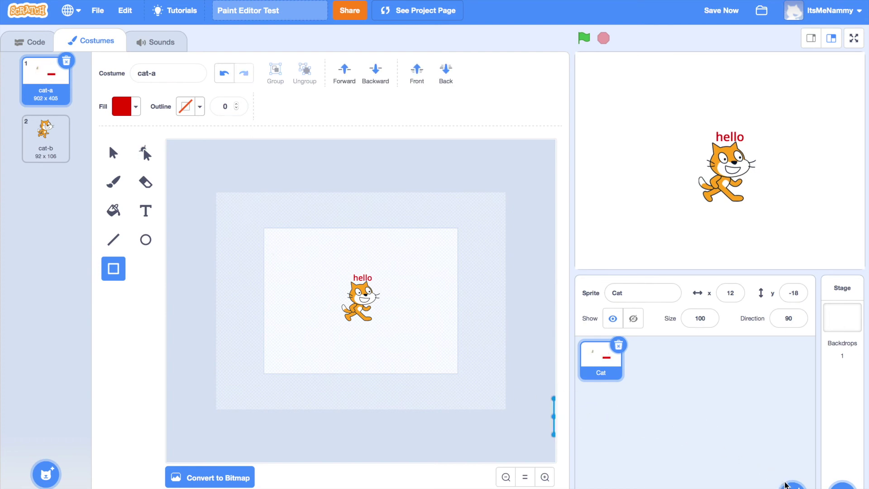
{"action": "mouse_move", "coordinate": [791, 487]}
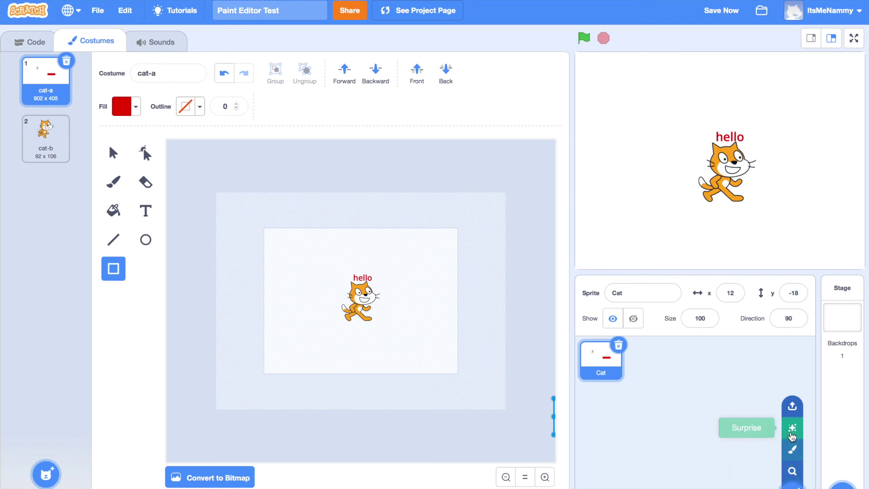
{"action": "left_click", "coordinate": [793, 471]}
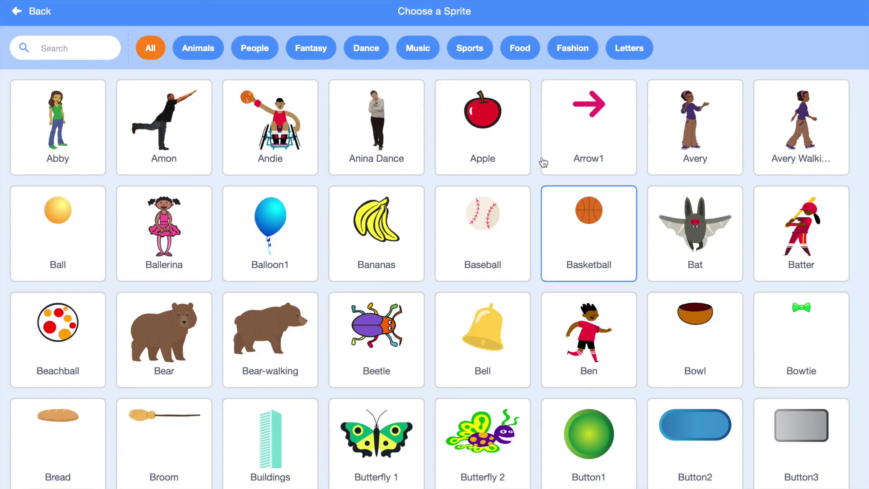
{"action": "left_click", "coordinate": [25, 20]}
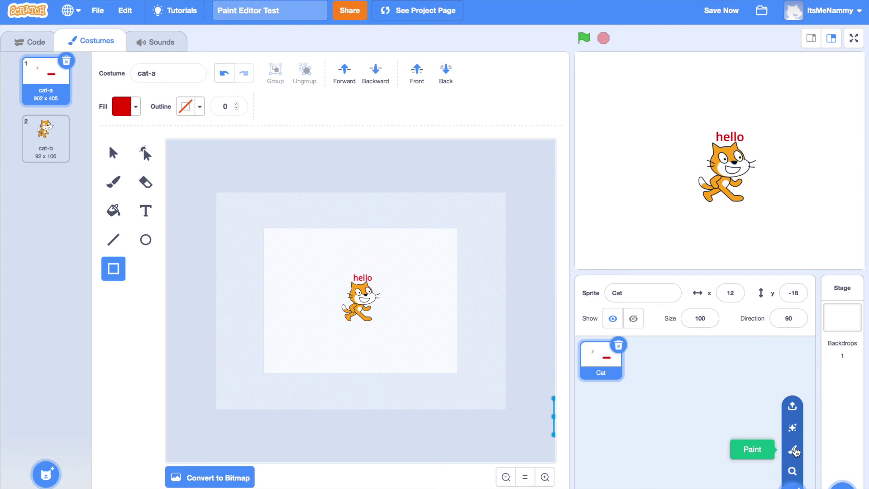
{"action": "left_click", "coordinate": [794, 451]}
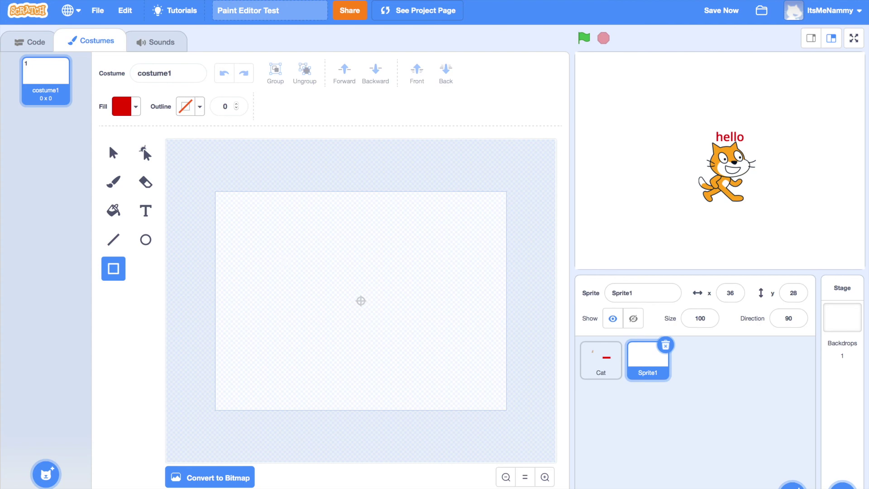
- Draw a red rectangle about 120 x 108 in the new sprite's costume and a tiny red rectangle inside it
{"action": "left_click", "coordinate": [546, 477]}
{"action": "mouse_move", "coordinate": [267, 261]}
{"action": "left_mouse_down"}
{"action": "mouse_move", "coordinate": [273, 282]}
{"action": "mouse_move", "coordinate": [363, 377]}
{"action": "mouse_move", "coordinate": [410, 389]}
{"action": "left_mouse_up"}
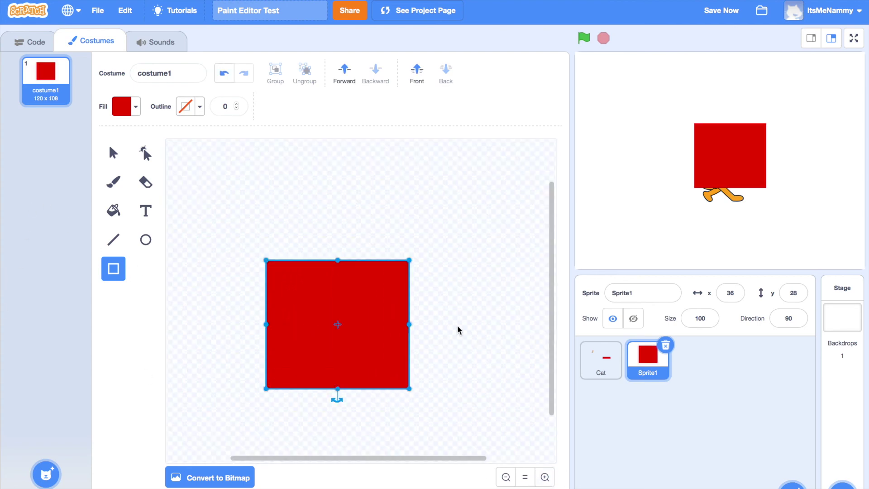
{"action": "left_click", "coordinate": [464, 323]}
{"action": "left_click", "coordinate": [380, 329]}
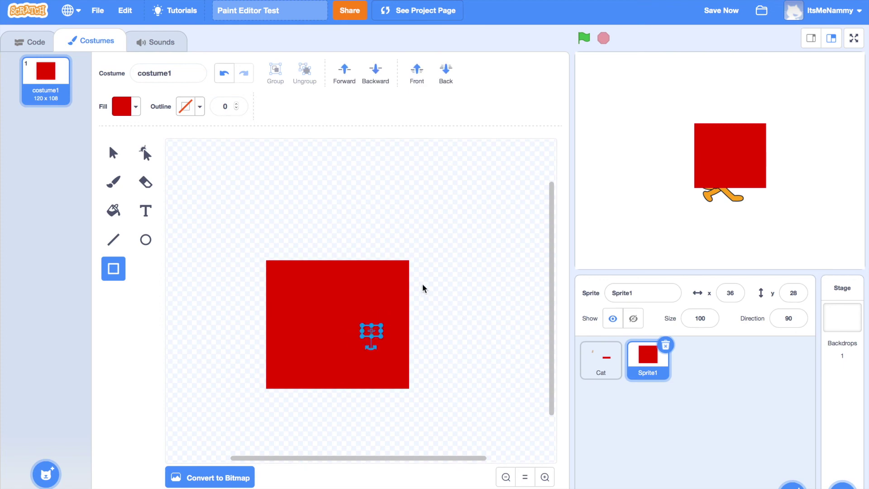
- Choose the Circle tool and set both its fill and its outline to black with brightness 0
{"action": "left_click", "coordinate": [145, 240]}
{"action": "left_click", "coordinate": [122, 107]}
{"action": "left_click_drag", "start_coordinate": [141, 218], "coordinate": [81, 324]}
{"action": "left_click", "coordinate": [201, 195]}
{"action": "left_click", "coordinate": [200, 108]}
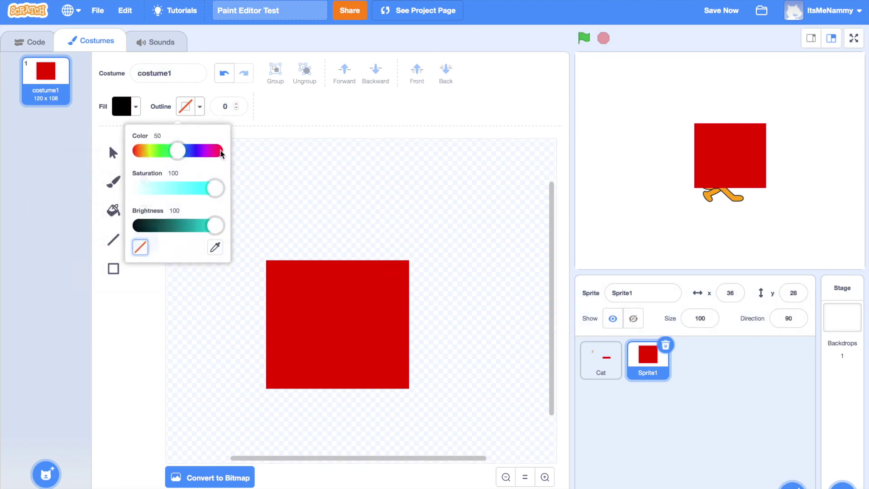
{"action": "left_click_drag", "start_coordinate": [216, 225], "coordinate": [122, 351]}
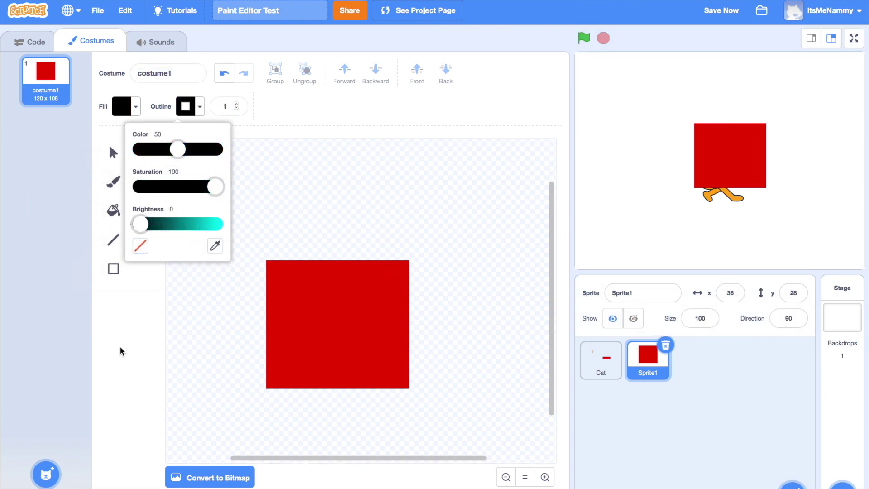
{"action": "left_click", "coordinate": [129, 317]}
- Change the fill to bright orange and draw a black-outlined circle resting on the red rectangle's upper edge
{"action": "left_click", "coordinate": [127, 107]}
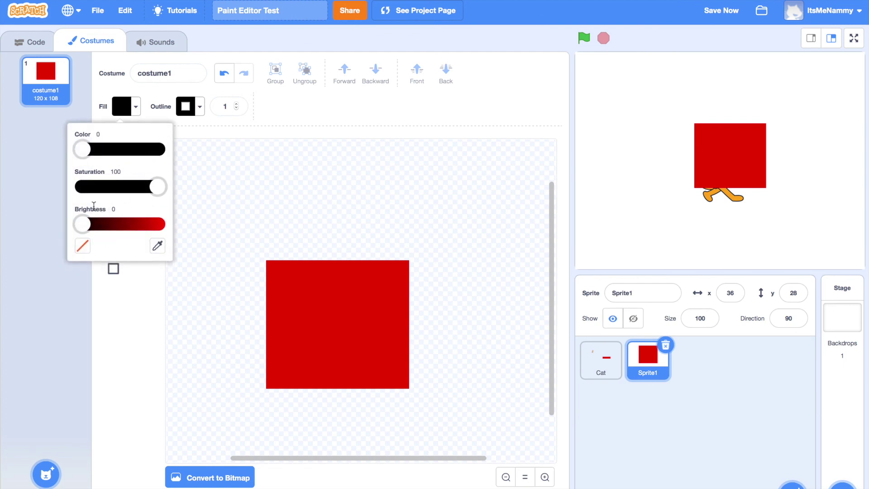
{"action": "left_click_drag", "start_coordinate": [85, 223], "coordinate": [199, 229]}
{"action": "mouse_move", "coordinate": [92, 151]}
{"action": "left_mouse_down"}
{"action": "mouse_move", "coordinate": [161, 149]}
{"action": "mouse_move", "coordinate": [90, 150]}
{"action": "left_mouse_up"}
{"action": "left_click", "coordinate": [231, 325]}
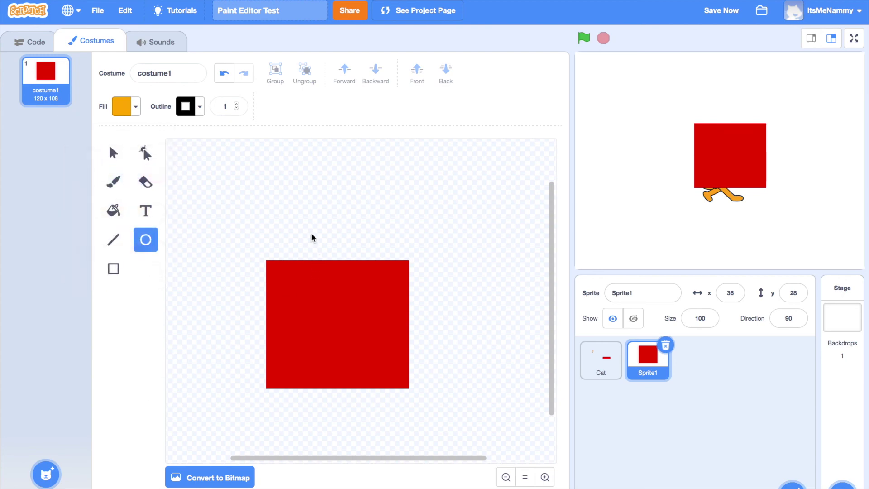
{"action": "left_click_drag", "start_coordinate": [310, 202], "coordinate": [371, 264]}
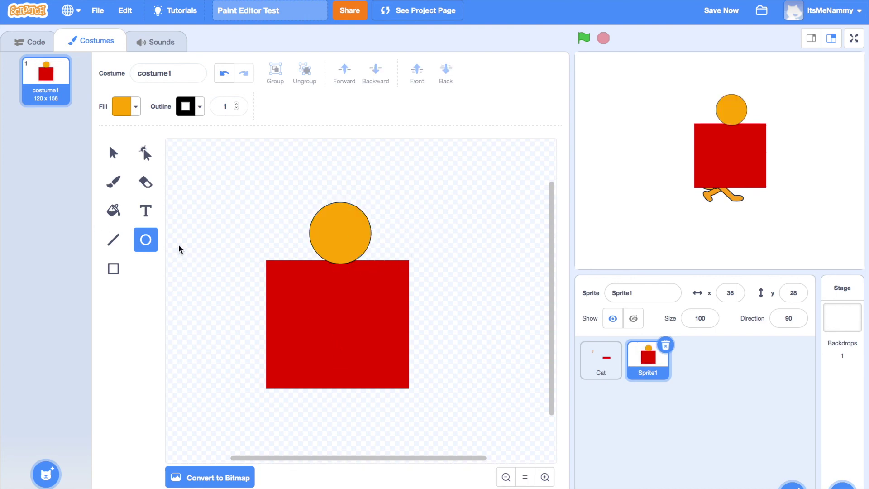
- Move the large red rectangle slightly right beneath the circle and fill it with golden yellow
{"action": "left_click", "coordinate": [113, 153]}
{"action": "mouse_move", "coordinate": [305, 330]}
{"action": "left_mouse_down"}
{"action": "mouse_move", "coordinate": [312, 339]}
{"action": "mouse_move", "coordinate": [310, 331]}
{"action": "left_mouse_up"}
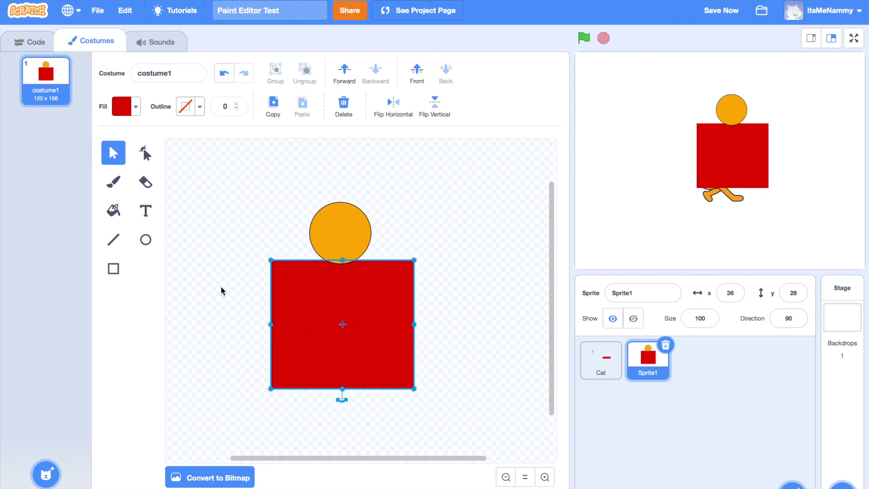
{"action": "left_click", "coordinate": [114, 211]}
{"action": "left_click", "coordinate": [128, 108]}
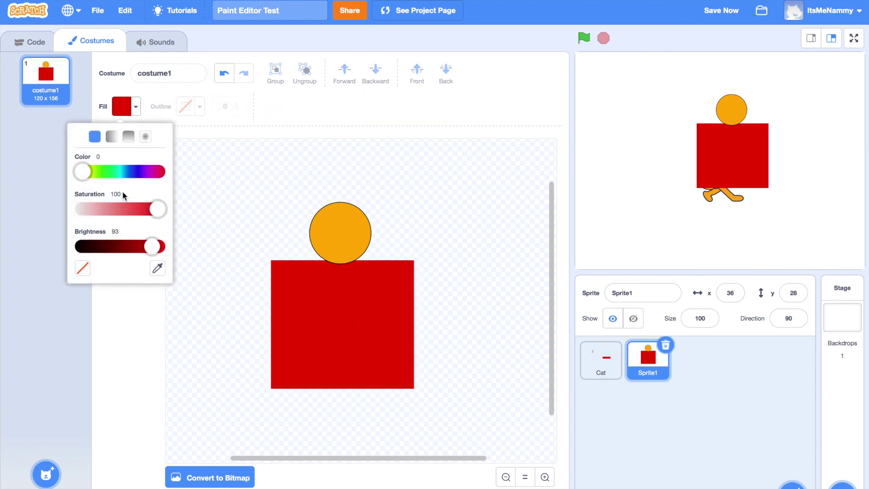
{"action": "left_click", "coordinate": [100, 174]}
{"action": "left_click_drag", "start_coordinate": [100, 175], "coordinate": [86, 175]}
{"action": "left_click", "coordinate": [302, 342]}
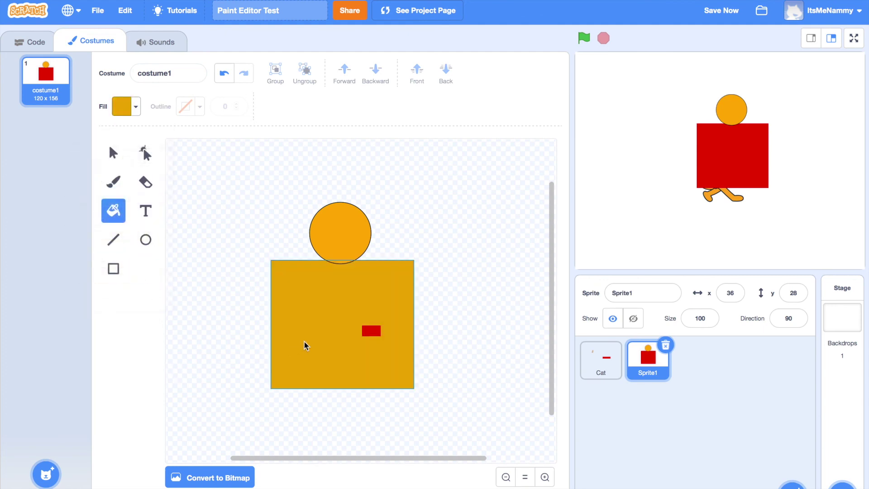
- Fill the tiny red rectangle inside the torso with the same golden yellow
{"action": "left_click", "coordinate": [374, 334]}
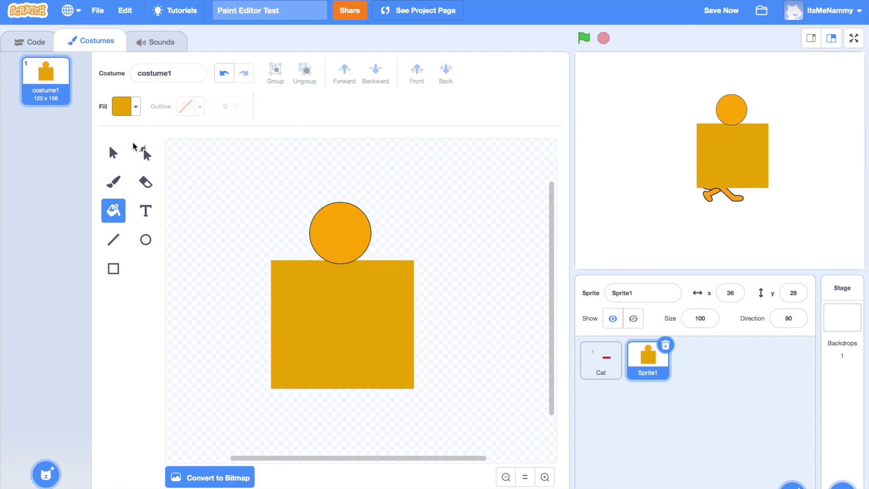
{"action": "left_click", "coordinate": [120, 155]}
{"action": "left_click", "coordinate": [113, 244]}
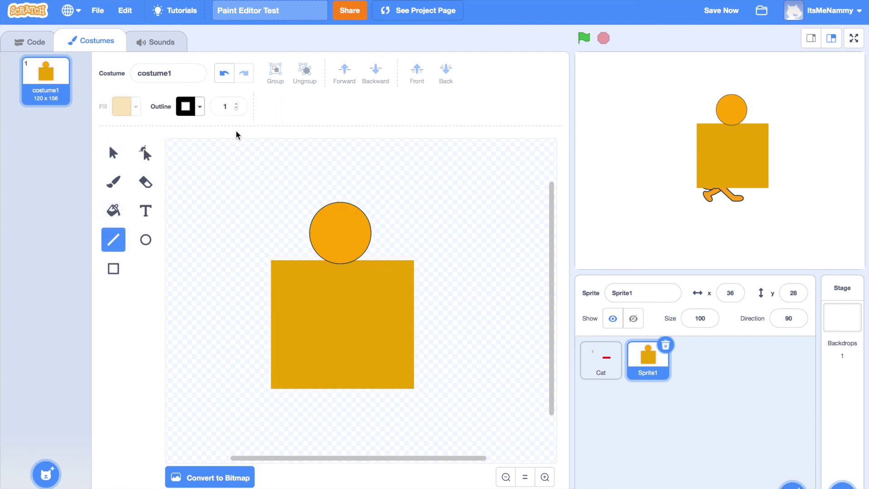
- Paint two eyes, a nose and a smile on the orange circle with a size 10 black brush, brightness 0
{"action": "left_click", "coordinate": [116, 189]}
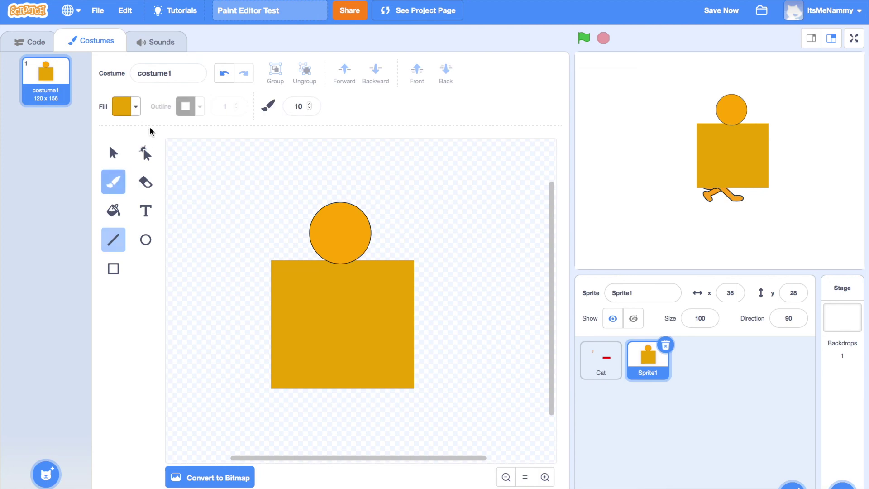
{"action": "left_click", "coordinate": [135, 107]}
{"action": "left_click_drag", "start_coordinate": [152, 225], "coordinate": [82, 225]}
{"action": "left_click", "coordinate": [56, 219]}
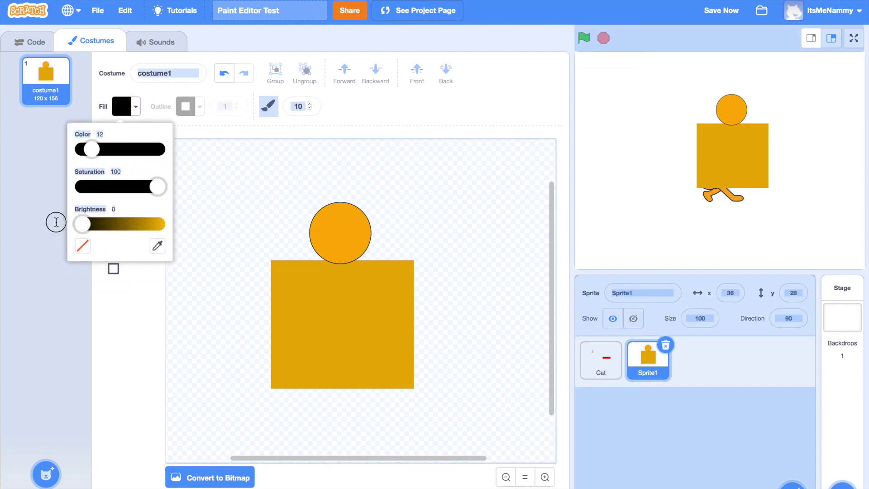
{"action": "left_click", "coordinate": [319, 217]}
{"action": "left_click", "coordinate": [356, 218]}
{"action": "left_click", "coordinate": [335, 236]}
{"action": "mouse_move", "coordinate": [309, 233]}
{"action": "left_mouse_down"}
{"action": "mouse_move", "coordinate": [335, 251]}
{"action": "mouse_move", "coordinate": [362, 233]}
{"action": "left_mouse_up"}
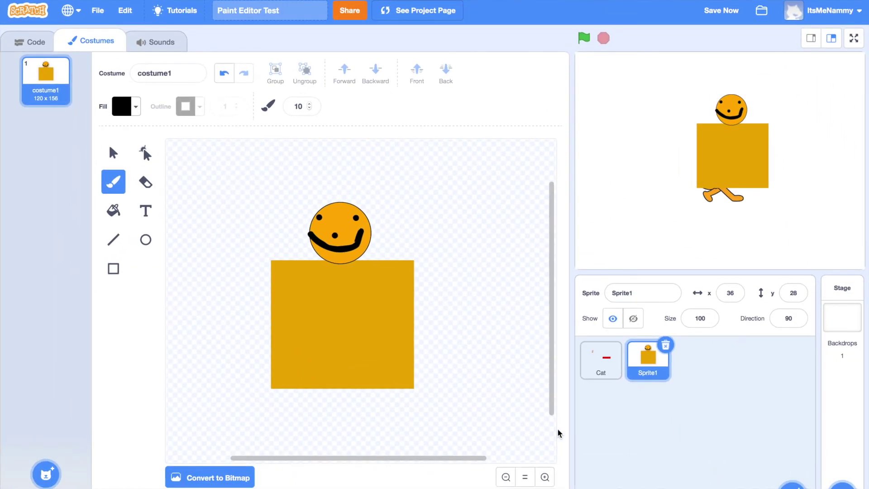
- Draw two upright black rectangles as legs beneath the golden yellow torso
{"action": "left_click", "coordinate": [119, 240]}
{"action": "left_click", "coordinate": [113, 269]}
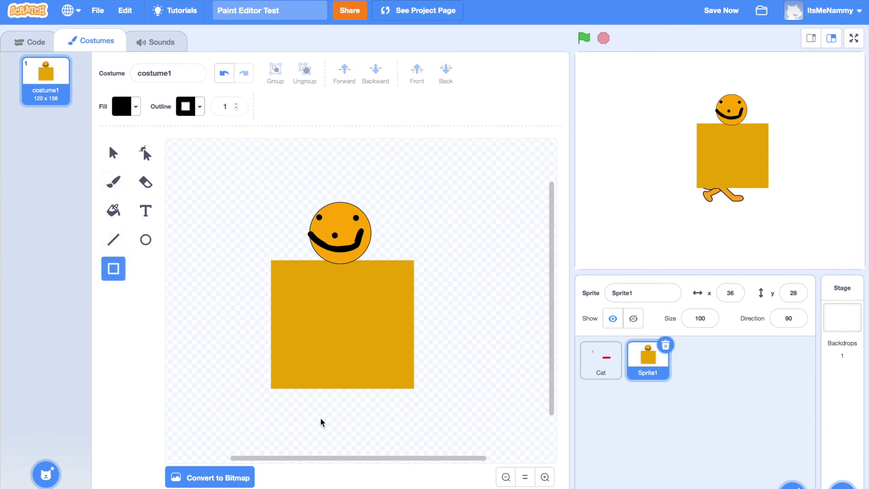
{"action": "left_click_drag", "start_coordinate": [291, 388], "coordinate": [330, 450]}
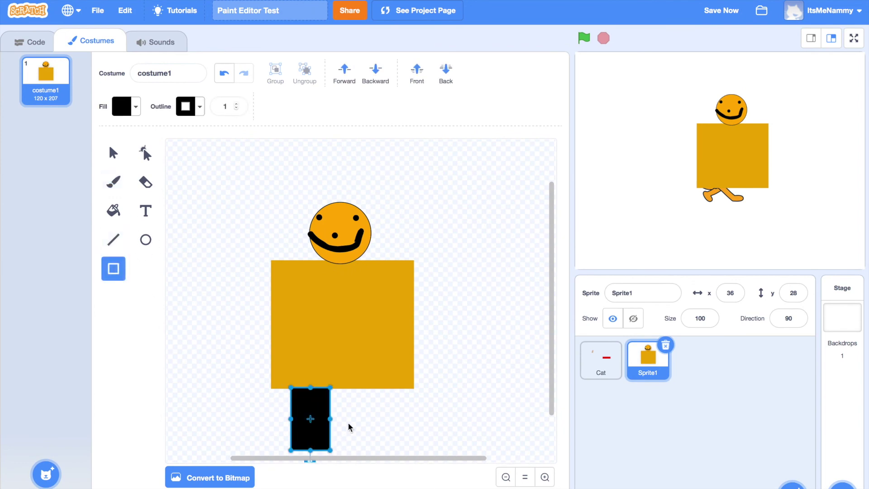
{"action": "left_click_drag", "start_coordinate": [366, 388], "coordinate": [403, 450]}
- Draw a long thin black rectangle as an arm on each side of the torso
{"action": "left_click_drag", "start_coordinate": [274, 300], "coordinate": [205, 304]}
{"action": "left_click_drag", "start_coordinate": [409, 301], "coordinate": [497, 310]}
{"action": "left_click", "coordinate": [462, 336]}
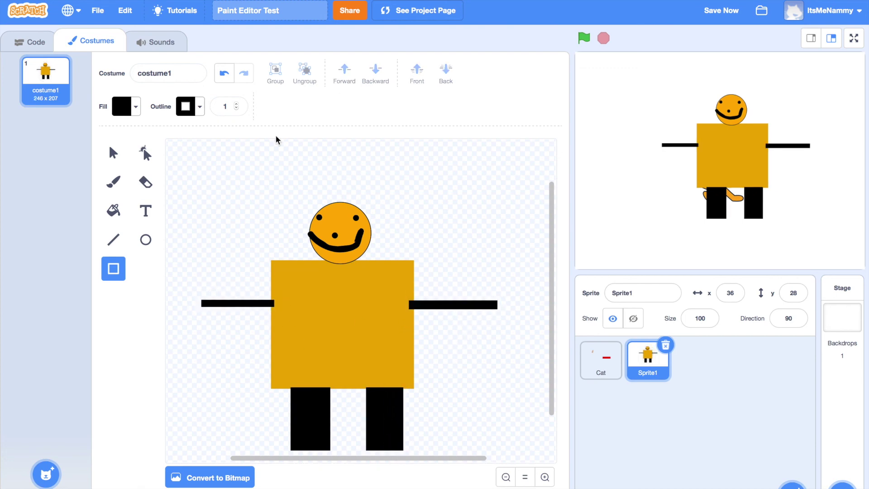
- Delete the Cat sprite from the project
{"action": "left_click", "coordinate": [618, 356]}
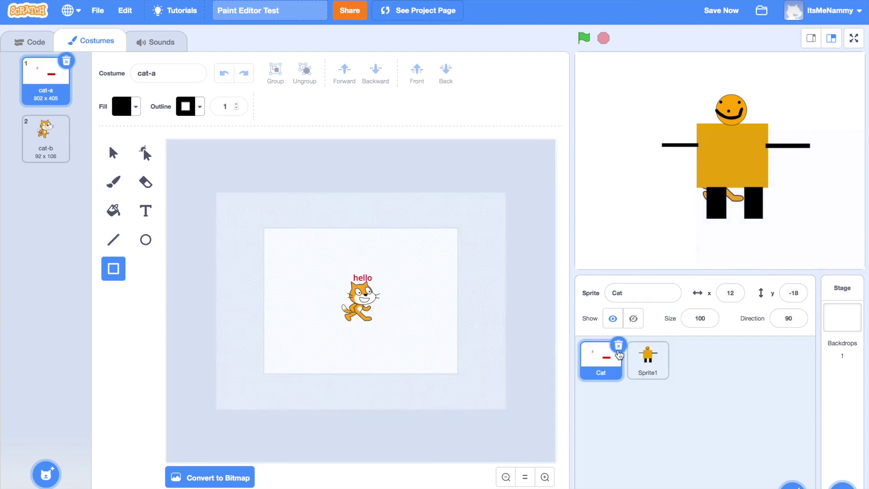
{"action": "left_click", "coordinate": [619, 347]}
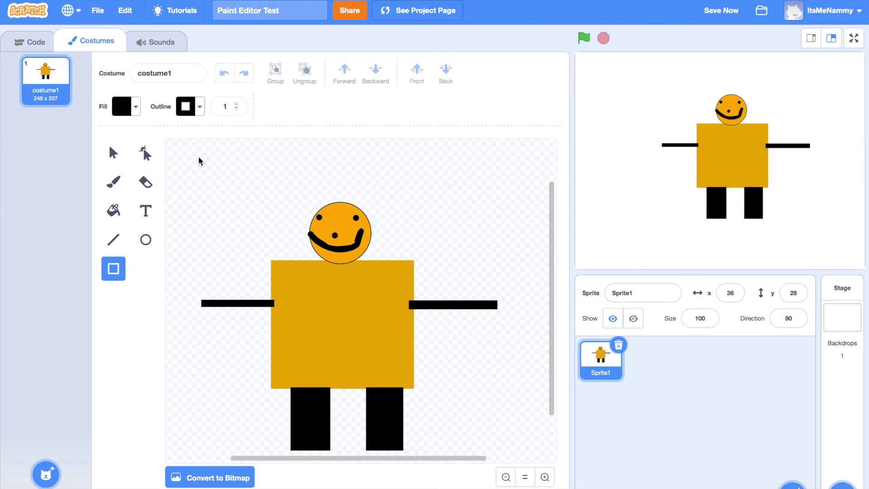
{"action": "left_click", "coordinate": [114, 154]}
{"action": "left_click", "coordinate": [342, 326]}
{"action": "left_click", "coordinate": [332, 150]}
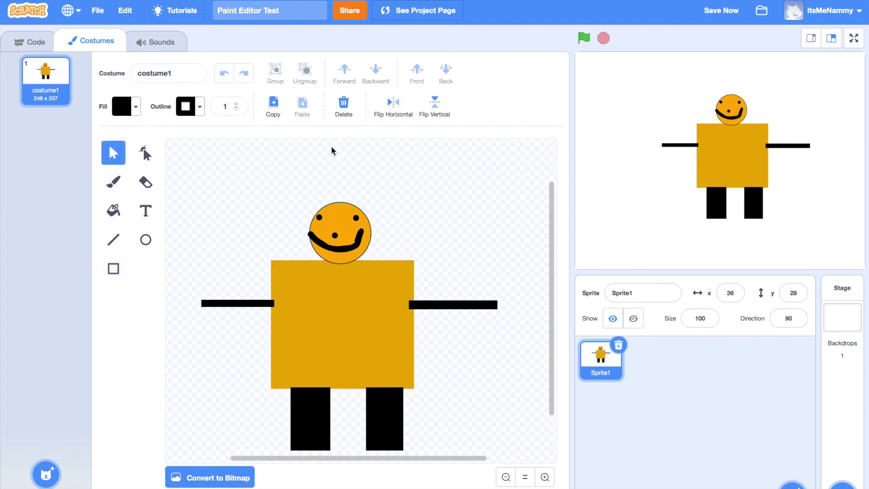
{"action": "left_click_drag", "start_coordinate": [200, 172], "coordinate": [219, 431]}
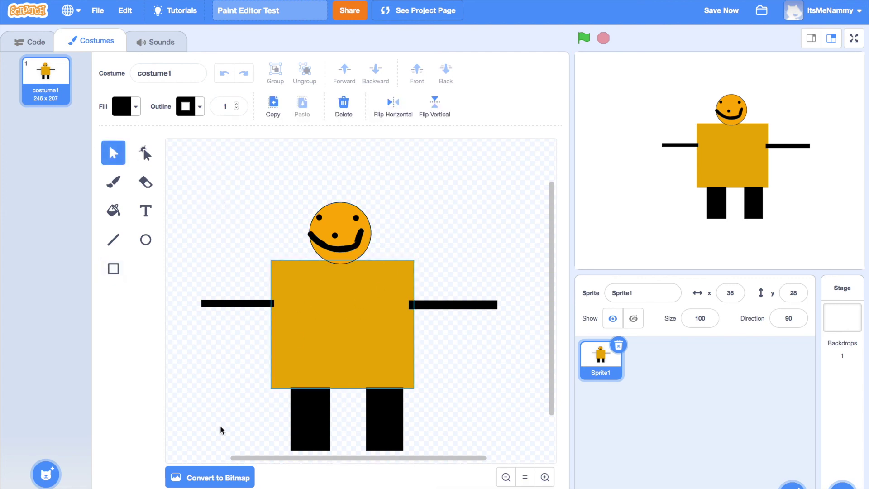
{"action": "left_click", "coordinate": [545, 477]}
{"action": "left_click", "coordinate": [507, 477]}
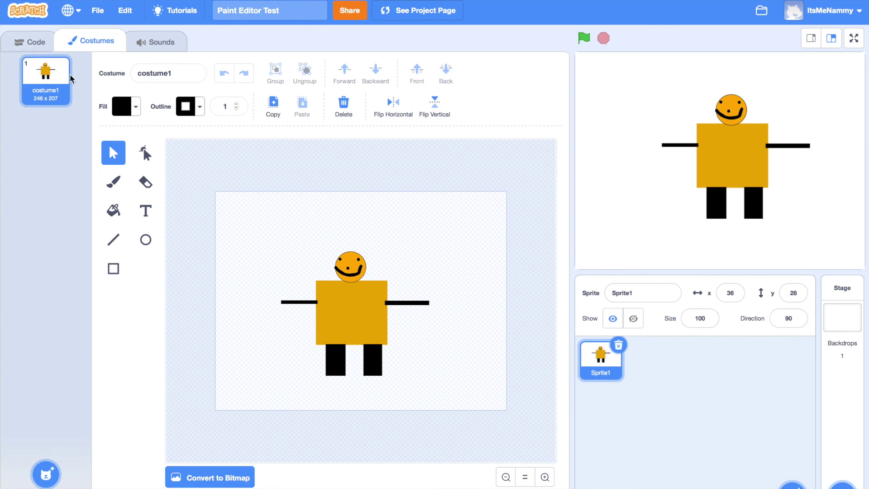
- Look over the figure sprite's Motion and Looks blocks, and return to its costume
{"action": "left_click", "coordinate": [21, 46]}
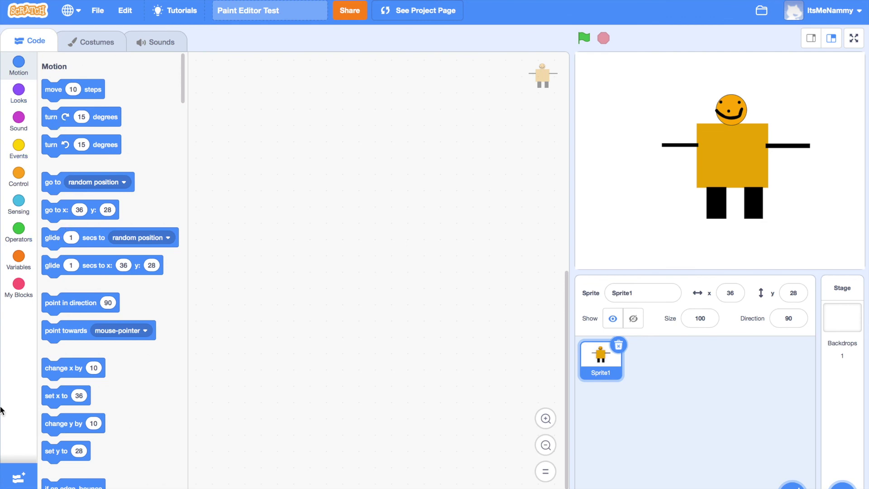
{"action": "left_click", "coordinate": [17, 101]}
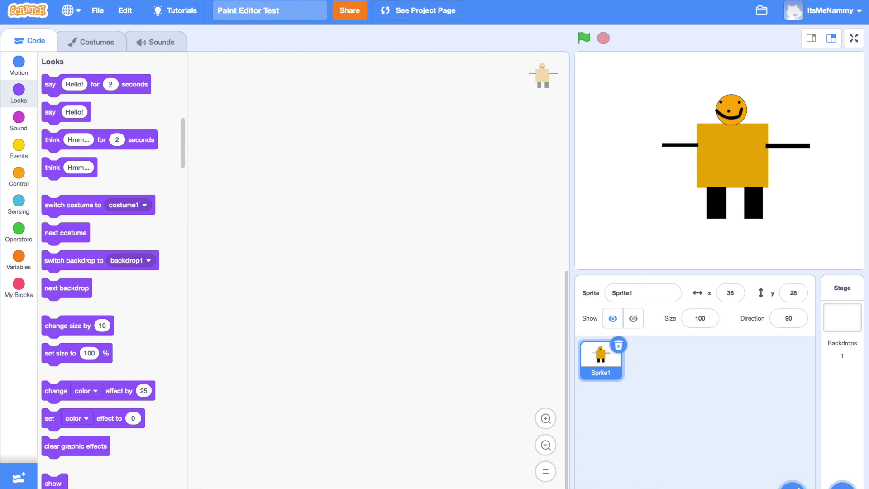
{"action": "left_click", "coordinate": [91, 42]}
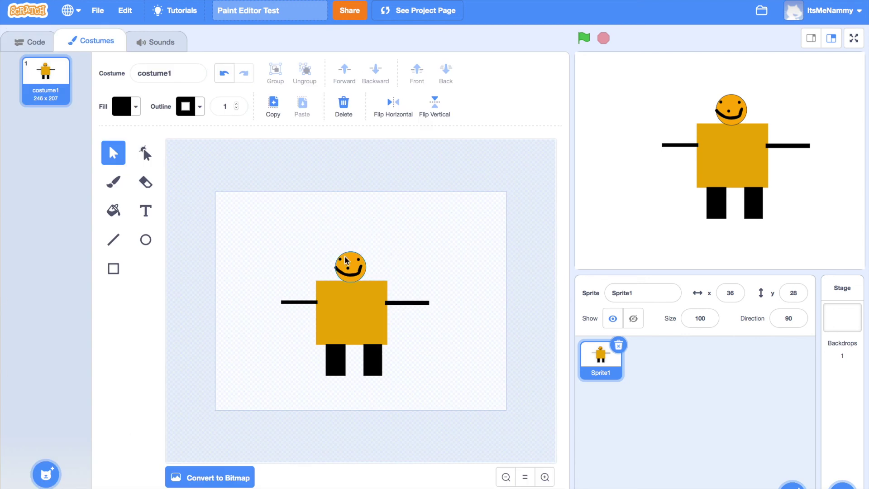
- Move the golden yellow torso slightly to the right
{"action": "left_click", "coordinate": [545, 479]}
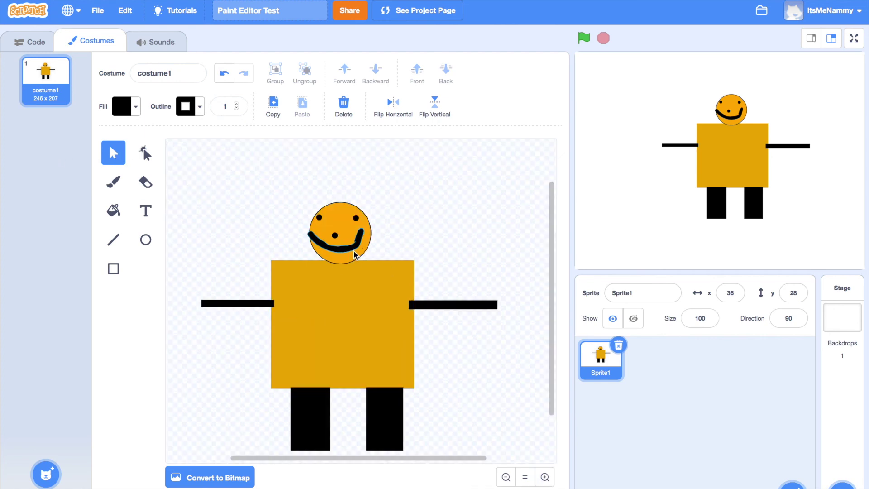
{"action": "mouse_move", "coordinate": [365, 294]}
{"action": "left_mouse_down"}
{"action": "mouse_move", "coordinate": [398, 305]}
{"action": "mouse_move", "coordinate": [493, 202]}
{"action": "mouse_move", "coordinate": [536, 189]}
{"action": "mouse_move", "coordinate": [419, 209]}
{"action": "mouse_move", "coordinate": [359, 292]}
{"action": "left_mouse_up"}
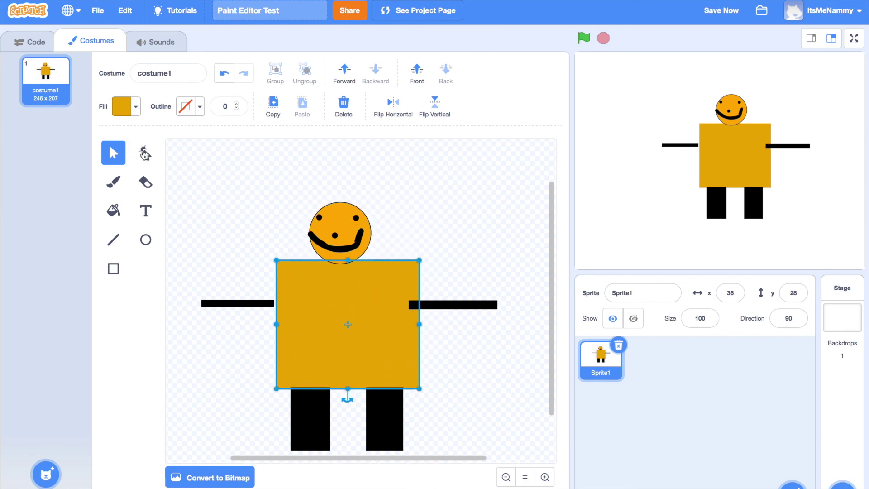
- Reshape the figure's left-hand eye dot by stretching one of its points to the torso's upper right corner
{"action": "left_click", "coordinate": [145, 154]}
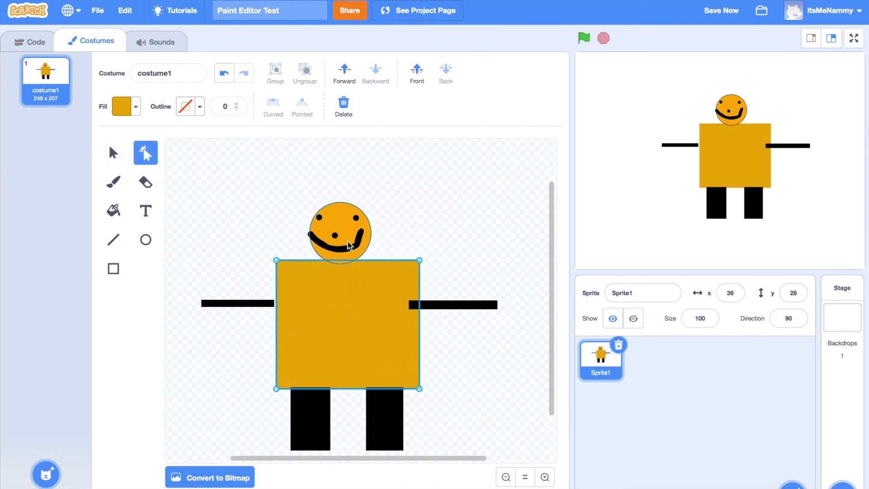
{"action": "left_click", "coordinate": [318, 222]}
{"action": "left_click_drag", "start_coordinate": [318, 222], "coordinate": [418, 257]}
{"action": "left_click", "coordinate": [449, 234]}
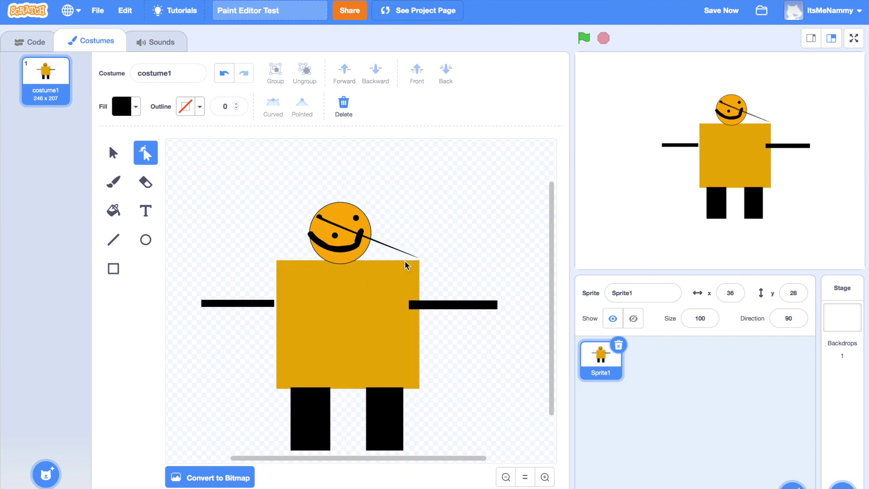
- Scribble a black brush stroke above the head and erase it together with most of the head, arms and torso using the size 40 eraser
{"action": "left_click", "coordinate": [113, 182]}
{"action": "mouse_move", "coordinate": [252, 178]}
{"action": "left_mouse_down"}
{"action": "mouse_move", "coordinate": [202, 232]}
{"action": "mouse_move", "coordinate": [254, 174]}
{"action": "mouse_move", "coordinate": [382, 172]}
{"action": "mouse_move", "coordinate": [465, 227]}
{"action": "mouse_move", "coordinate": [481, 194]}
{"action": "left_mouse_up"}
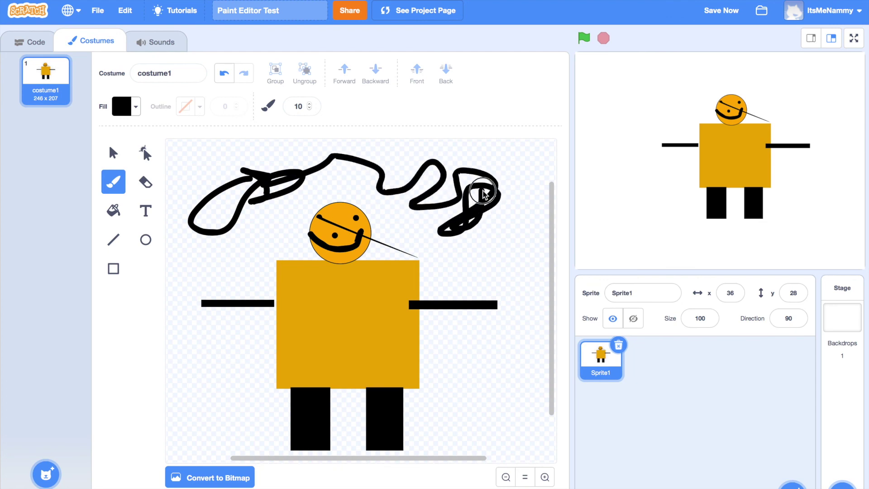
{"action": "left_click", "coordinate": [146, 182]}
{"action": "mouse_move", "coordinate": [446, 224]}
{"action": "left_mouse_down"}
{"action": "mouse_move", "coordinate": [474, 239]}
{"action": "mouse_move", "coordinate": [445, 188]}
{"action": "mouse_move", "coordinate": [281, 165]}
{"action": "mouse_move", "coordinate": [233, 204]}
{"action": "mouse_move", "coordinate": [213, 202]}
{"action": "mouse_move", "coordinate": [195, 252]}
{"action": "mouse_move", "coordinate": [205, 279]}
{"action": "mouse_move", "coordinate": [220, 286]}
{"action": "mouse_move", "coordinate": [211, 300]}
{"action": "mouse_move", "coordinate": [221, 306]}
{"action": "mouse_move", "coordinate": [278, 303]}
{"action": "left_mouse_up"}
{"action": "mouse_move", "coordinate": [505, 315]}
{"action": "left_mouse_down"}
{"action": "mouse_move", "coordinate": [477, 301]}
{"action": "mouse_move", "coordinate": [331, 310]}
{"action": "mouse_move", "coordinate": [326, 264]}
{"action": "mouse_move", "coordinate": [240, 258]}
{"action": "mouse_move", "coordinate": [282, 260]}
{"action": "left_mouse_up"}
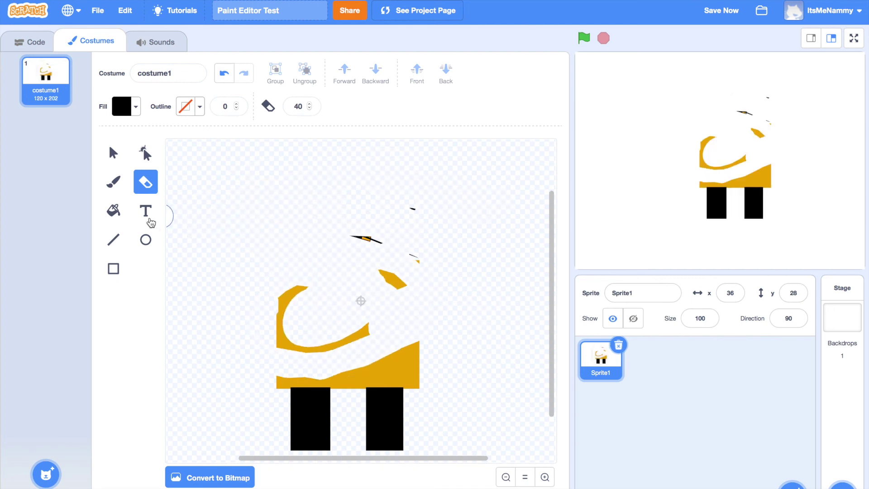
- Draw two long black diagonal lines crossing over the remains of the torso
{"action": "left_click", "coordinate": [116, 213]}
{"action": "left_click", "coordinate": [109, 242]}
{"action": "left_click_drag", "start_coordinate": [242, 263], "coordinate": [515, 359]}
{"action": "left_click_drag", "start_coordinate": [411, 234], "coordinate": [166, 375]}
- Draw a black ellipse above the torso's left side and a tall black rectangle over its right side
{"action": "left_click", "coordinate": [145, 240]}
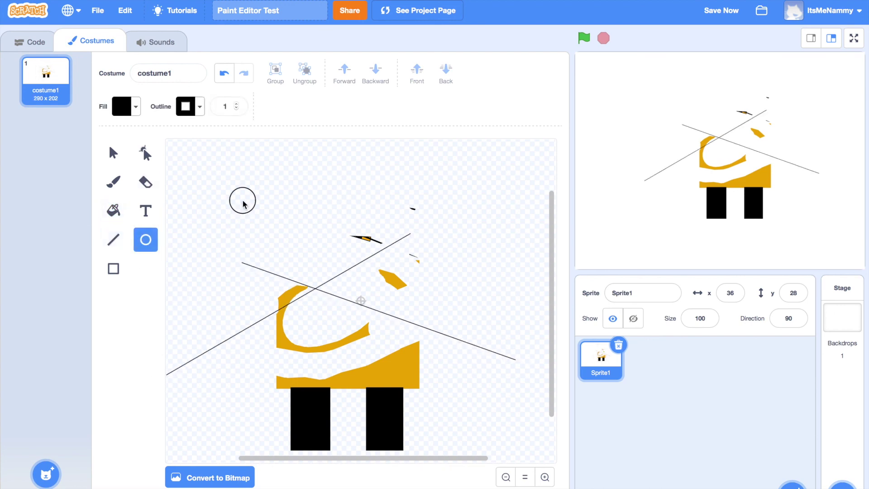
{"action": "left_click_drag", "start_coordinate": [242, 199], "coordinate": [333, 256]}
{"action": "left_click", "coordinate": [114, 269]}
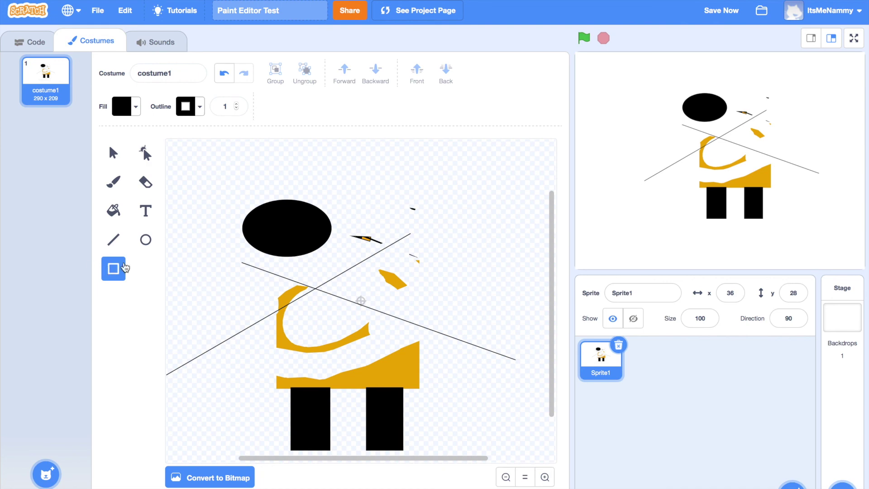
{"action": "left_click_drag", "start_coordinate": [379, 173], "coordinate": [474, 426]}
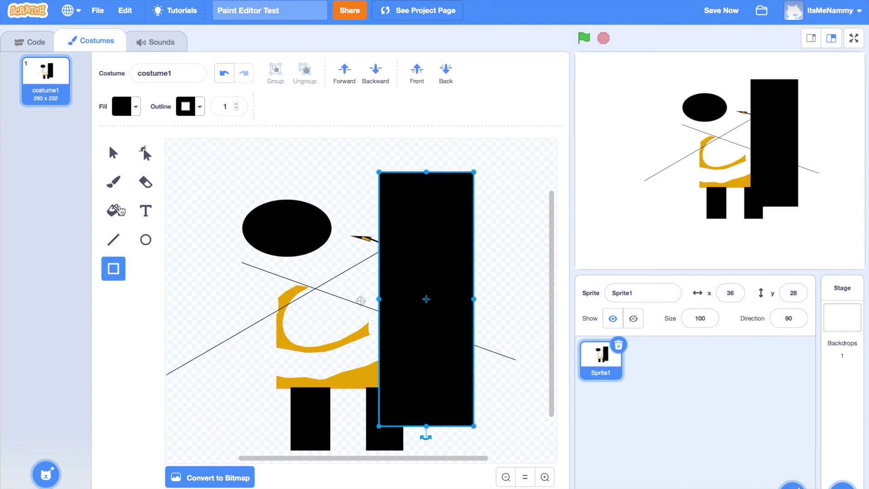
- Fill the two large golden yellow torso remnants with black
{"action": "left_click", "coordinate": [119, 209]}
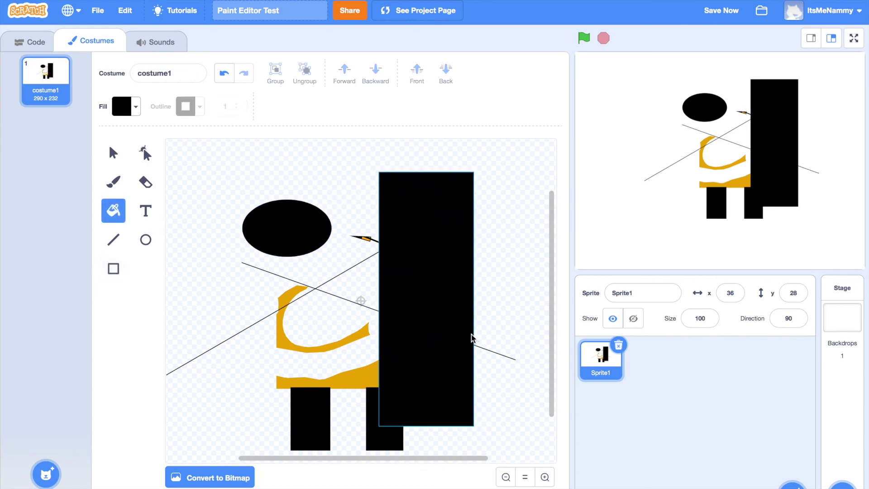
{"action": "left_click", "coordinate": [325, 378]}
{"action": "left_click", "coordinate": [310, 349]}
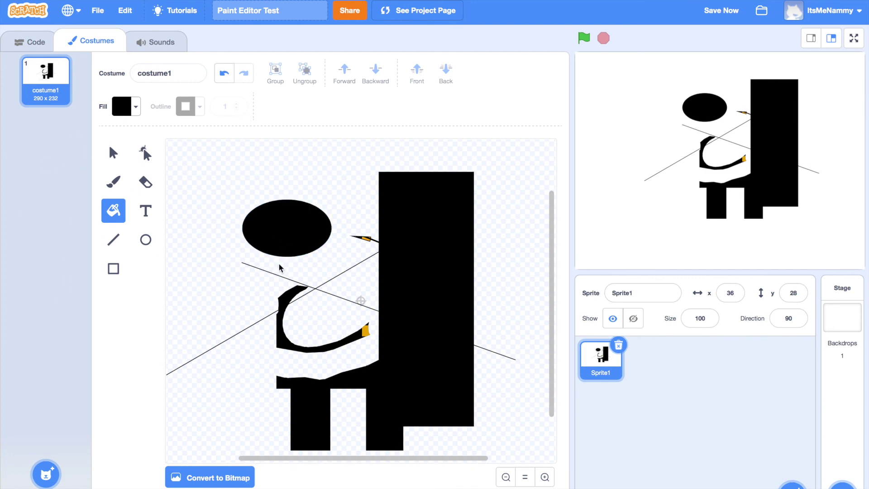
{"action": "left_click", "coordinate": [113, 152]}
{"action": "left_click", "coordinate": [145, 153]}
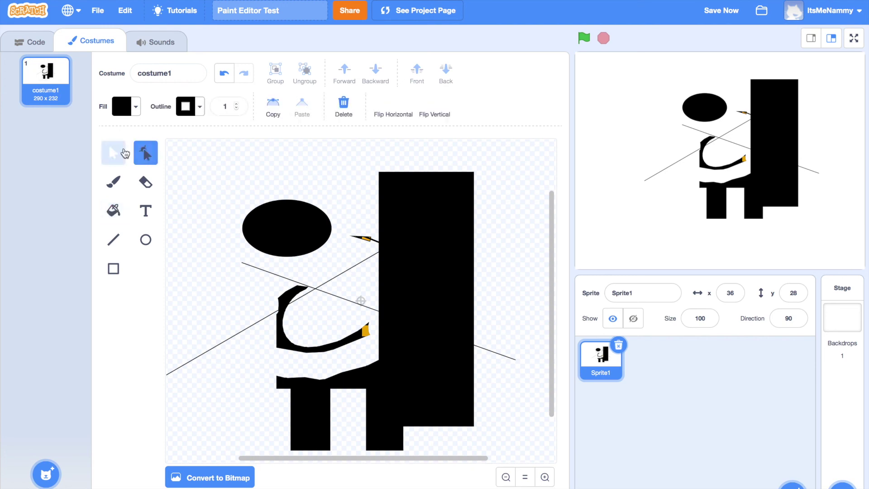
{"action": "left_click", "coordinate": [115, 152]}
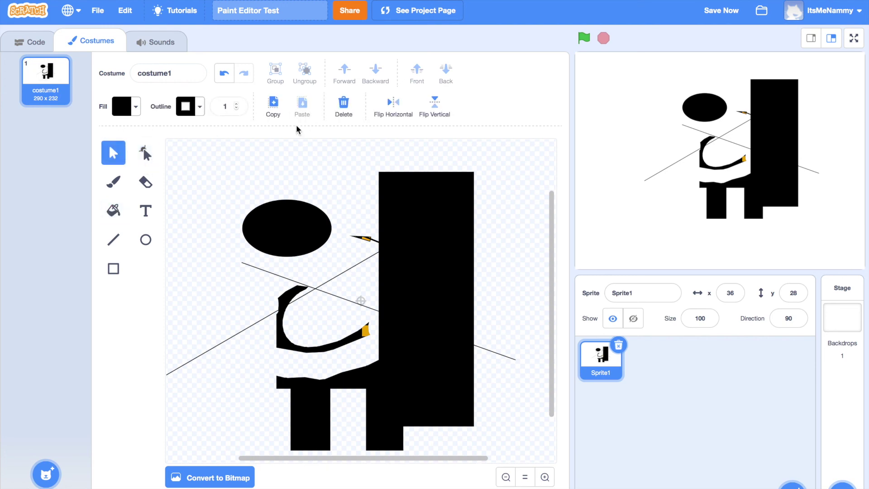
{"action": "left_click", "coordinate": [119, 179]}
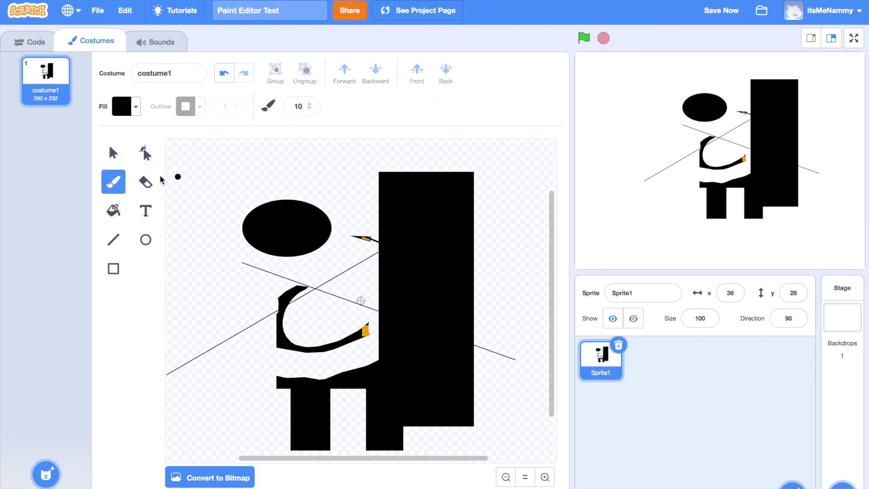
{"action": "left_click", "coordinate": [145, 153]}
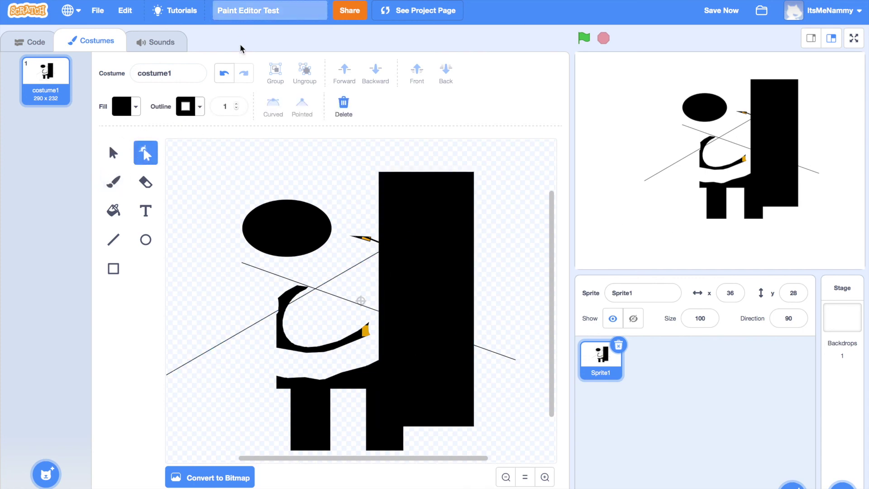
- Undo the fills, shapes, lines, erasing, scribble and eye reshaping until the figure is whole again
{"action": "left_click", "coordinate": [225, 75]}
{"action": "left_click", "coordinate": [224, 75]}
{"action": "left_click", "coordinate": [225, 74]}
{"action": "left_click", "coordinate": [225, 74]}
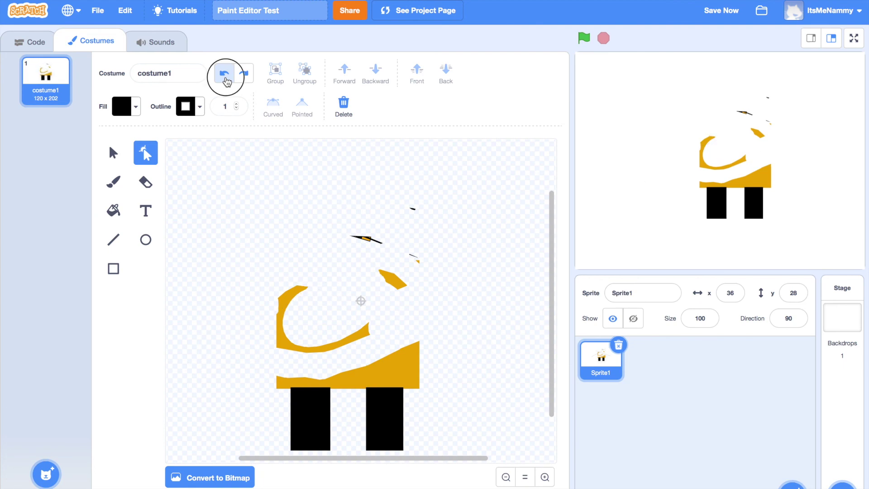
{"action": "left_click", "coordinate": [225, 77]}
{"action": "left_click", "coordinate": [225, 77]}
{"action": "left_click", "coordinate": [225, 77]}
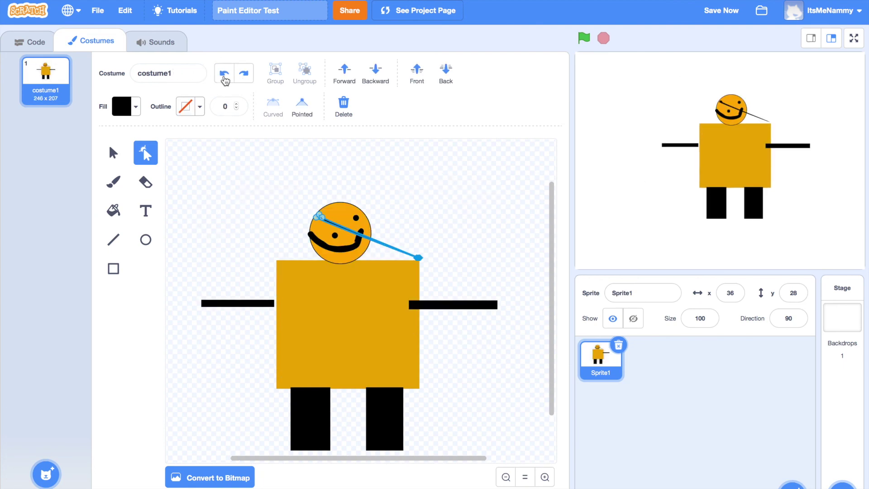
{"action": "left_click", "coordinate": [215, 80]}
{"action": "left_click", "coordinate": [446, 194]}
- Move the figure's left-hand black arm slightly right so that it meets the torso
{"action": "left_click", "coordinate": [327, 281]}
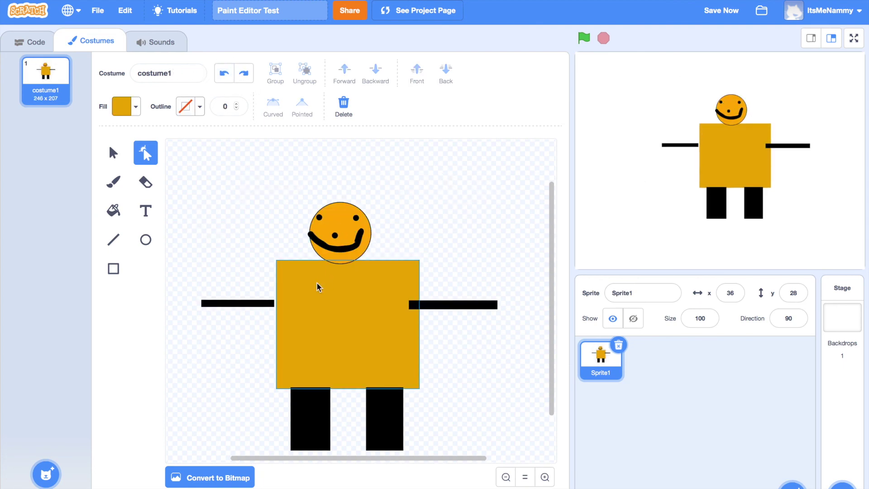
{"action": "left_click", "coordinate": [266, 304]}
{"action": "left_click_drag", "start_coordinate": [261, 307], "coordinate": [264, 307]}
{"action": "left_click", "coordinate": [443, 222]}
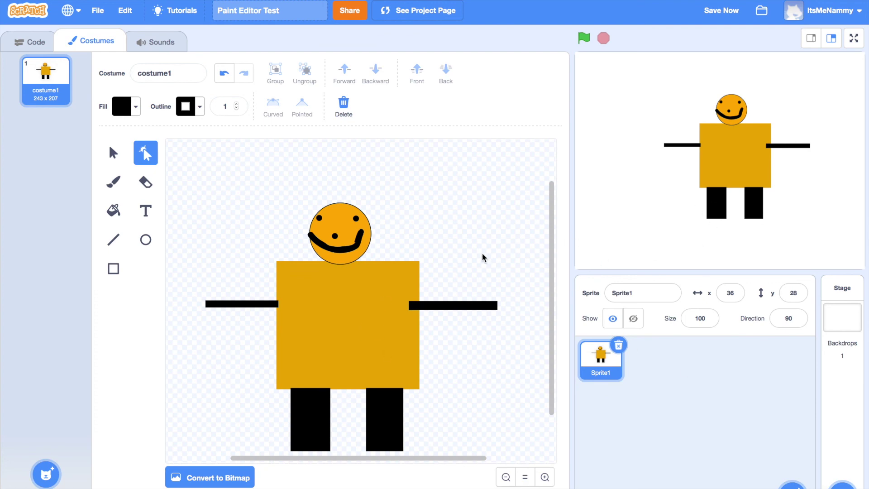
{"action": "left_click", "coordinate": [456, 228]}
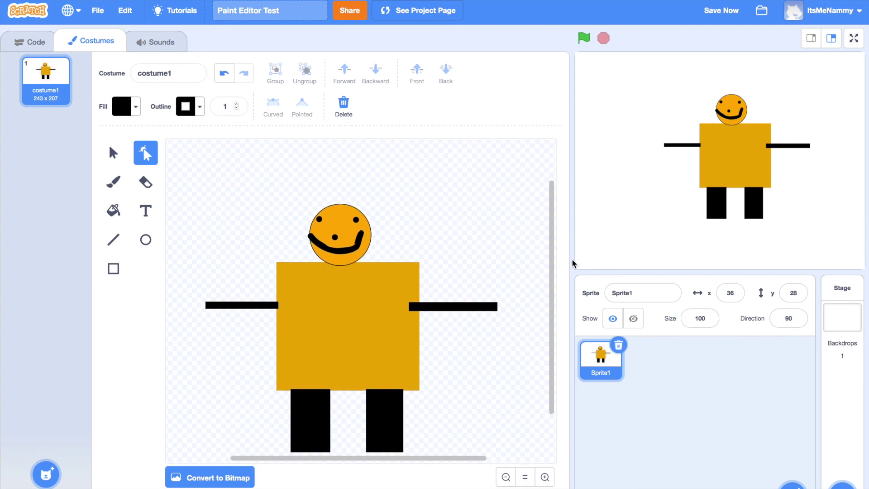
{"action": "left_click_drag", "start_coordinate": [552, 260], "coordinate": [553, 268]}
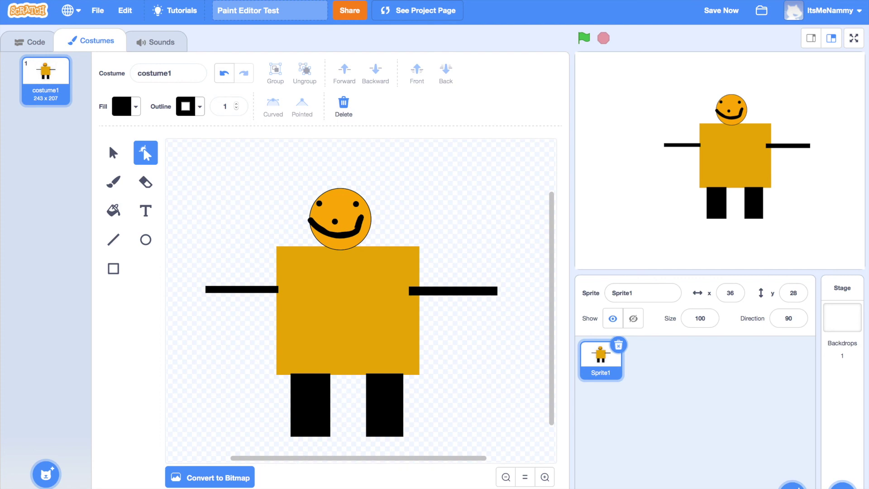
{"action": "left_click", "coordinate": [389, 242]}
{"action": "mouse_move", "coordinate": [44, 455]}
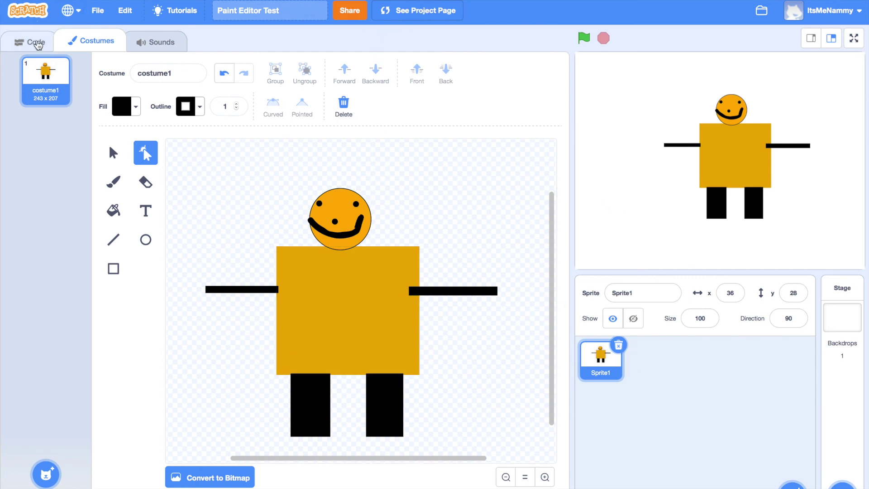
- Show the Motion blocks available for coding the figure sprite
{"action": "left_click", "coordinate": [38, 46]}
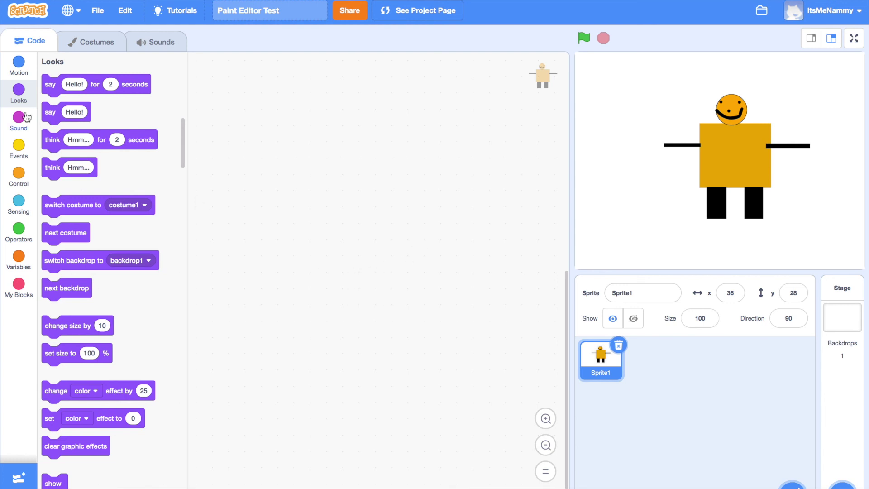
{"action": "left_click", "coordinate": [18, 64]}
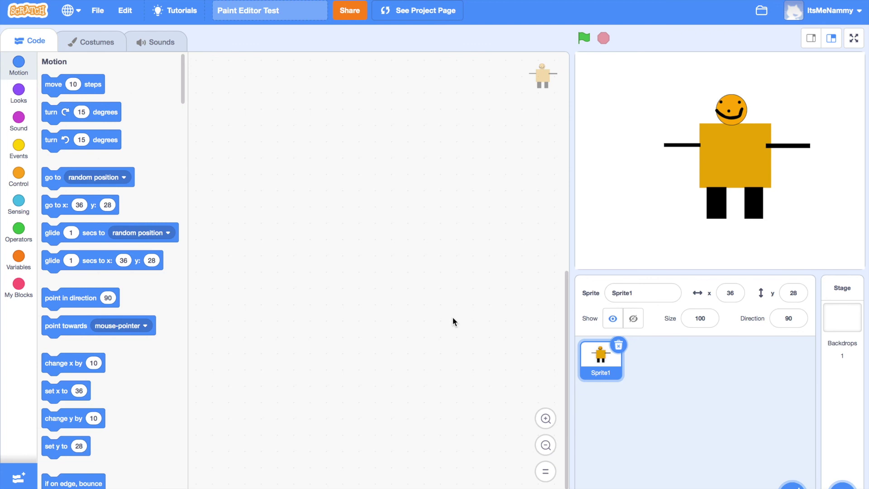